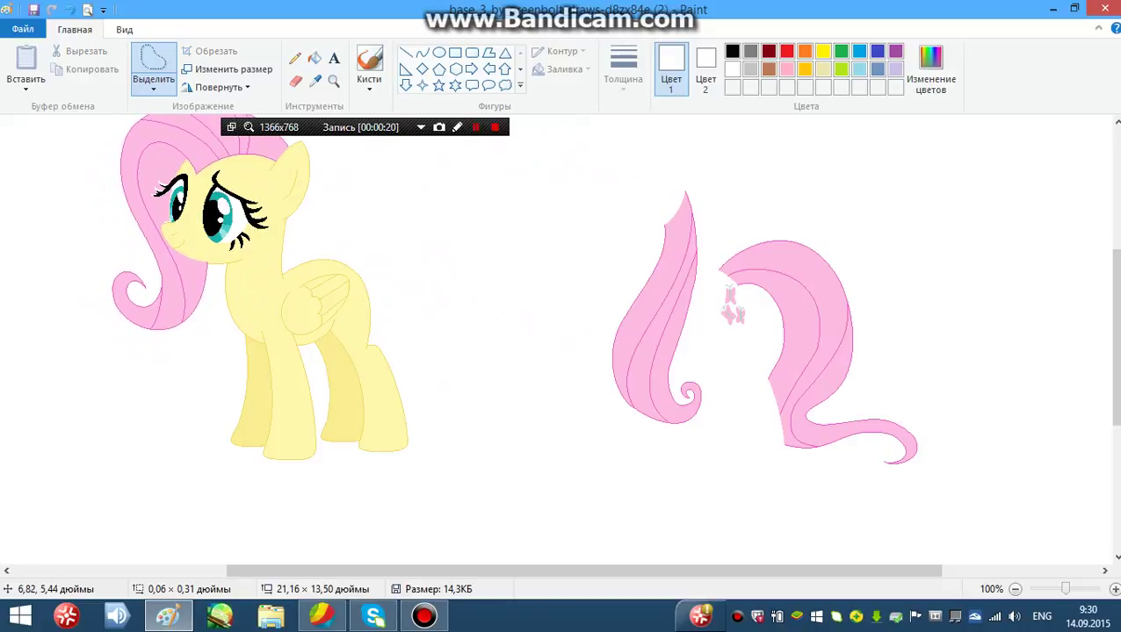
# Step: Settle the selected piece on the pony's head and fill the white gaps around the far eye's lashes with the mane's pink
pyautogui.moveTo(208, 237); pyautogui.dragTo(209, 227)
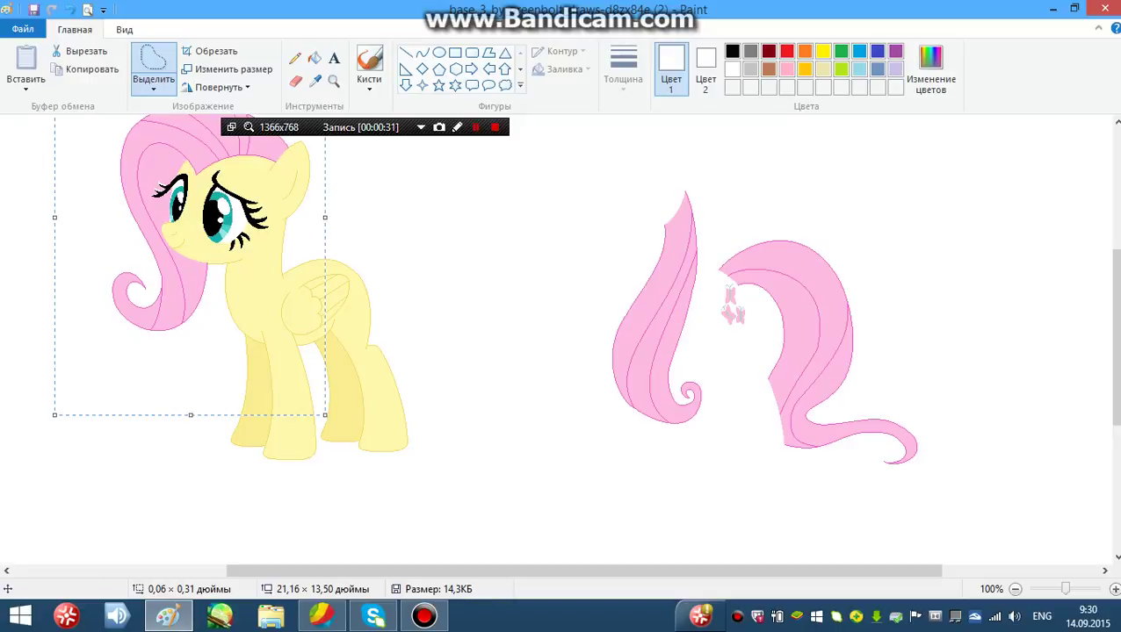
pyautogui.click(334, 82)
pyautogui.click(216, 208)
pyautogui.click(413, 278)
pyautogui.click(518, 373)
pyautogui.click(694, 396)
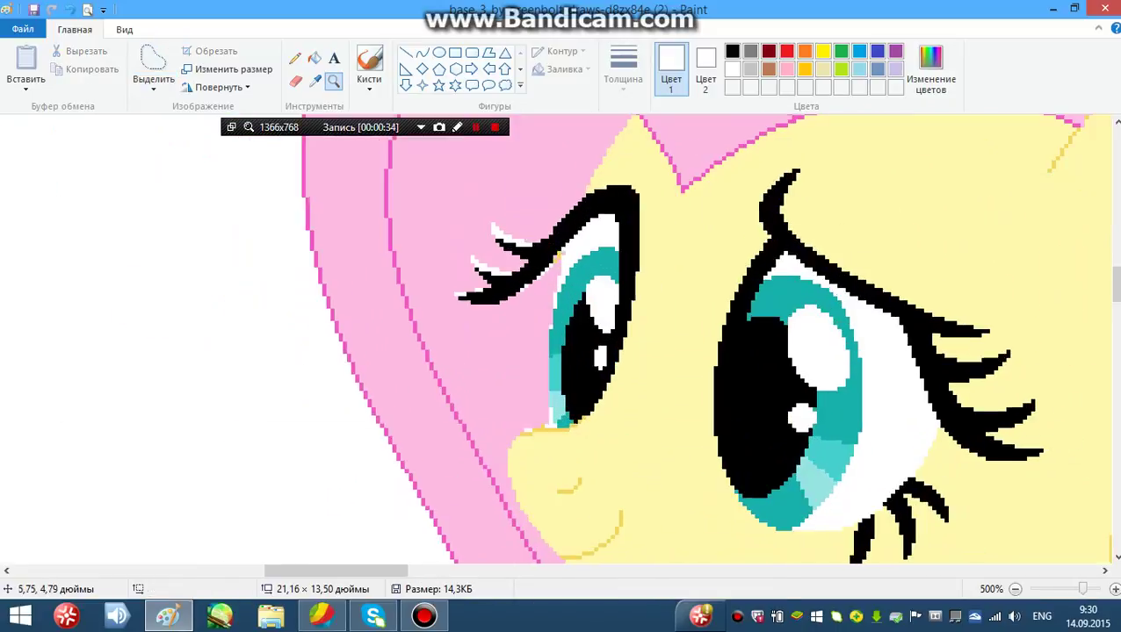
pyautogui.click(314, 82)
pyautogui.click(439, 237)
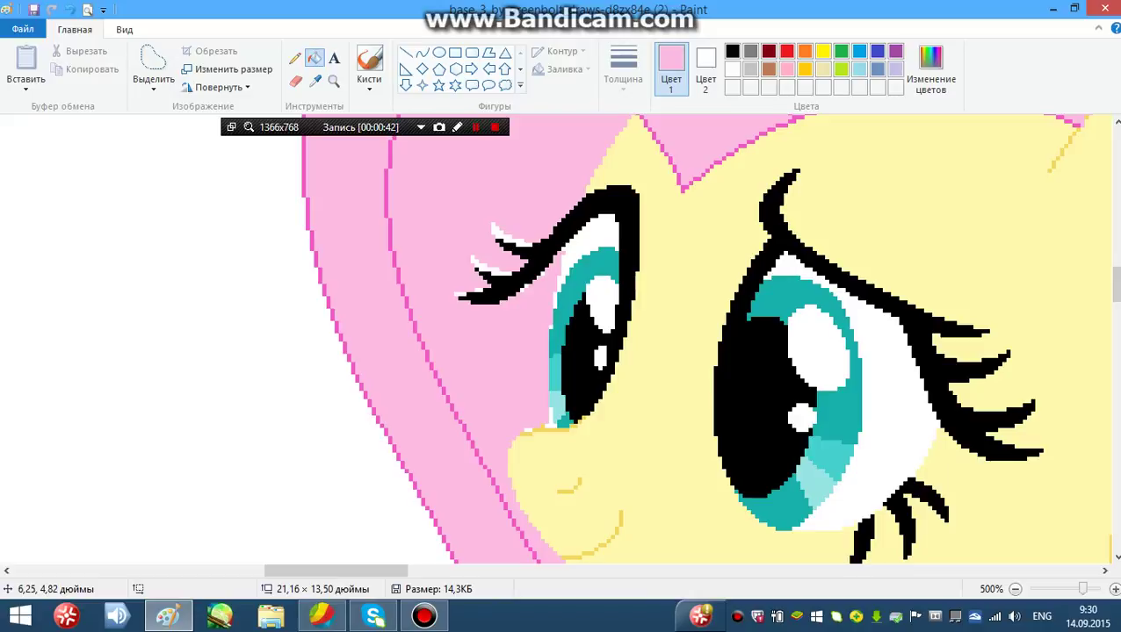
pyautogui.click(475, 268)
pyautogui.hotkey('ctrl', 'z')
pyautogui.click(500, 235)
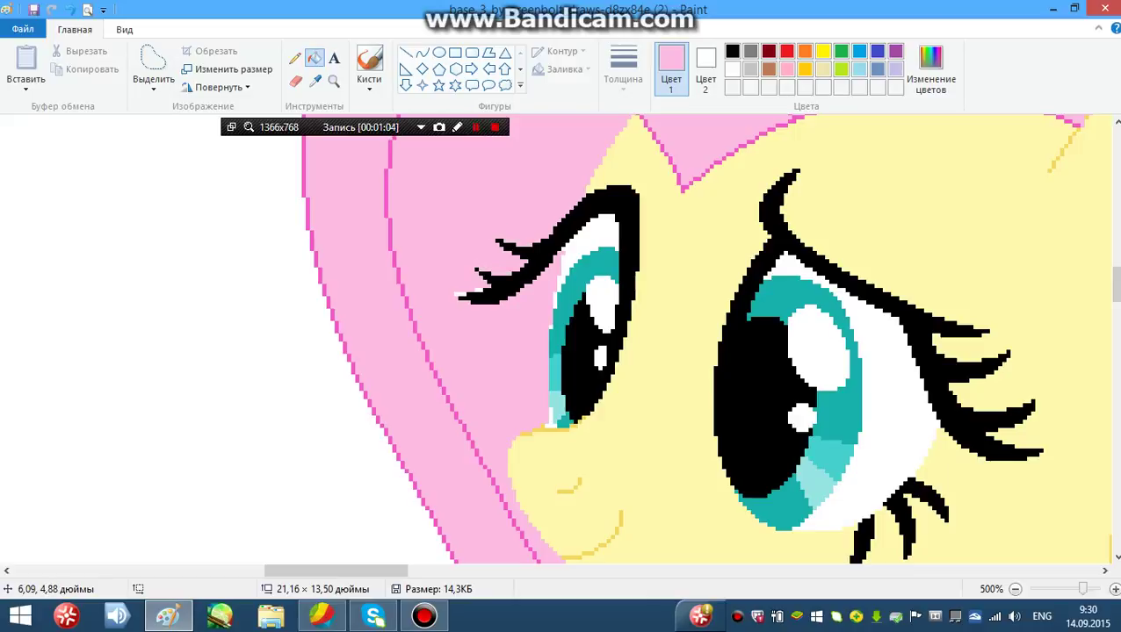
# Step: Outline the muzzle and jaw with a thin curve in the dark yellow sampled from the existing face outline
pyautogui.scroll(-3, 562, 338)
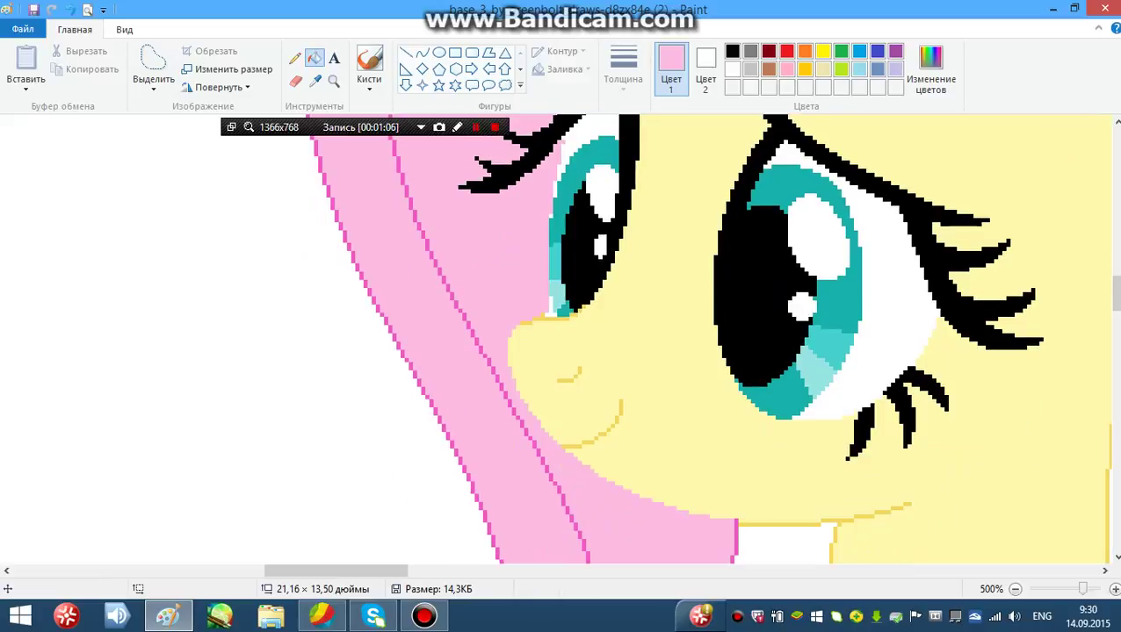
pyautogui.click(537, 318)
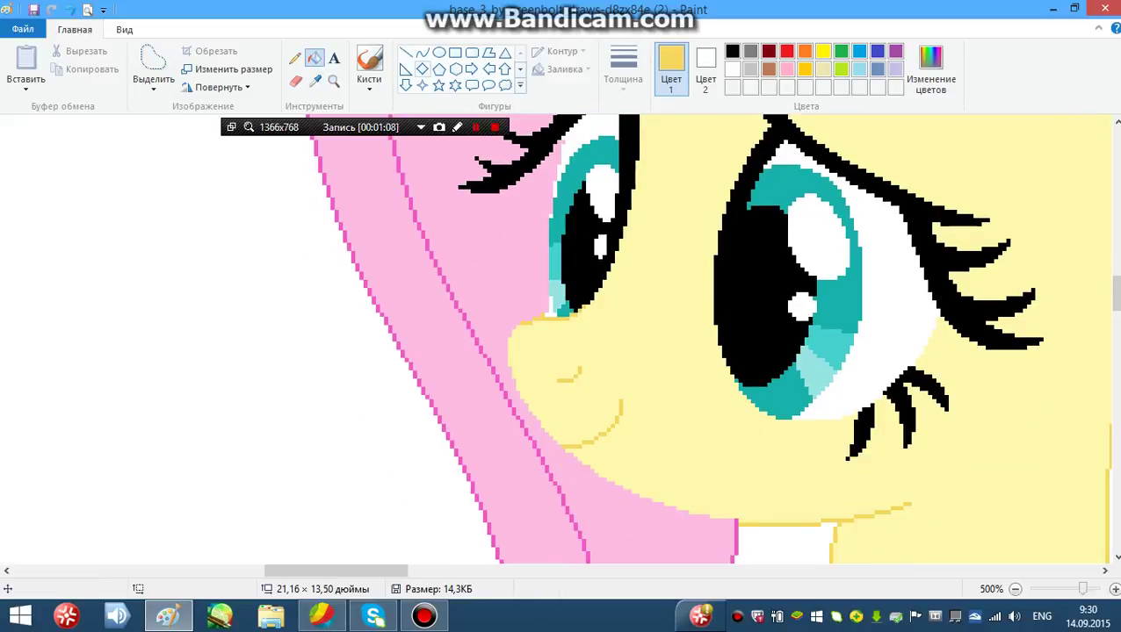
pyautogui.click(423, 53)
pyautogui.moveTo(520, 324); pyautogui.dragTo(746, 527)
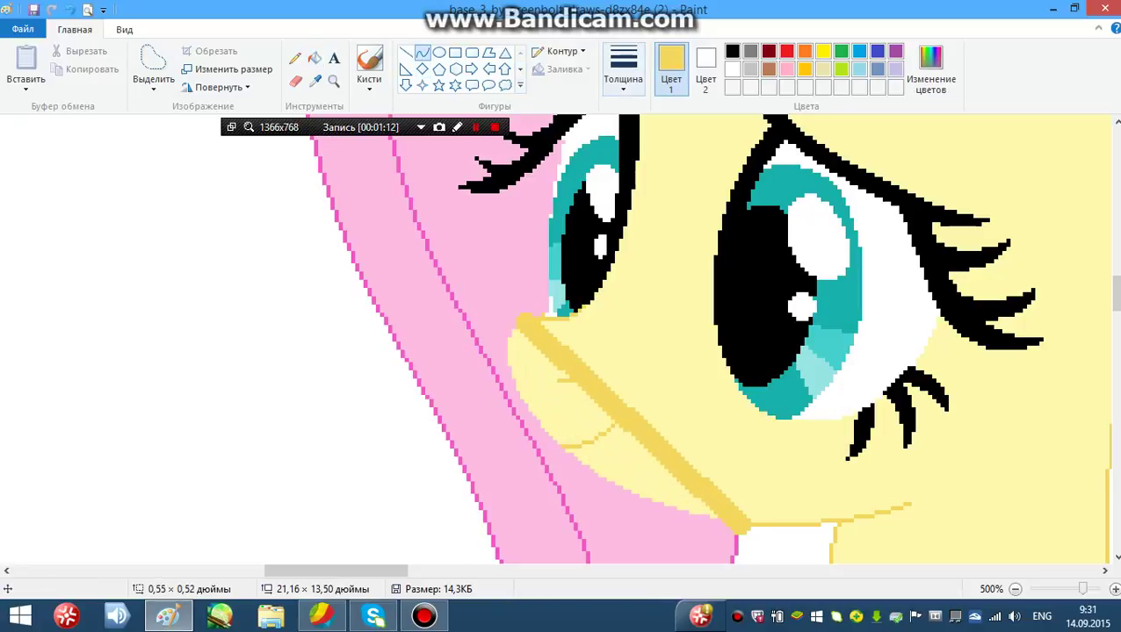
pyautogui.click(623, 69)
pyautogui.click(623, 123)
pyautogui.moveTo(595, 348); pyautogui.dragTo(527, 520)
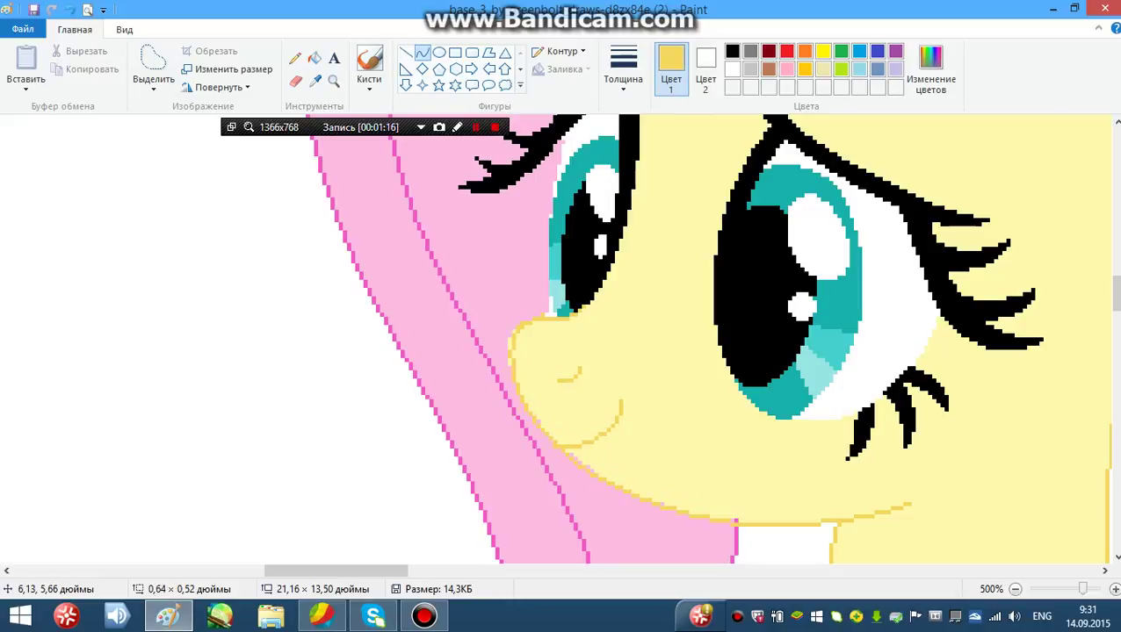
pyautogui.moveTo(491, 483); pyautogui.dragTo(487, 466)
pyautogui.click(295, 58)
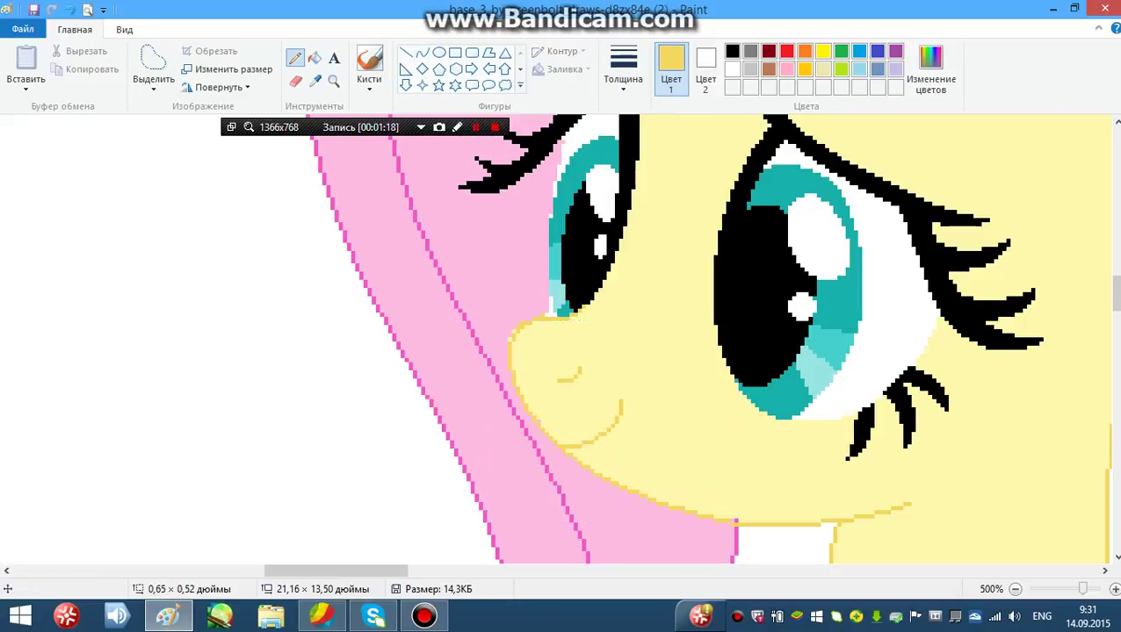
pyautogui.click(623, 72)
pyautogui.click(655, 116)
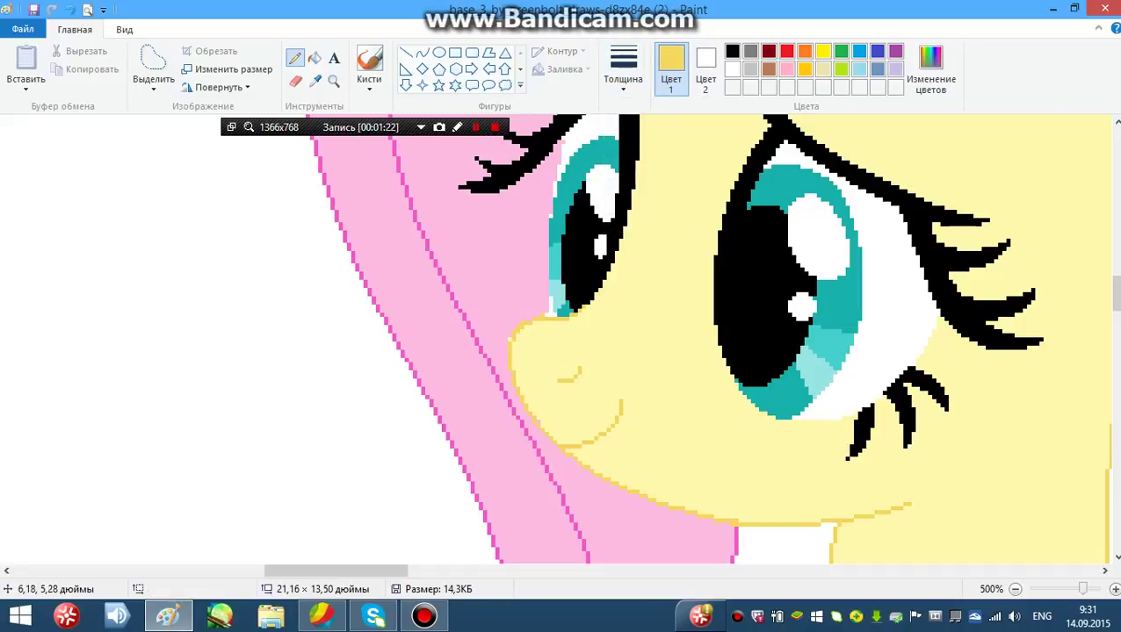
# Step: Try to select the loose back mane piece freehand and place it behind the pony's ear
pyautogui.click(334, 81)
pyautogui.rightClick(334, 155)
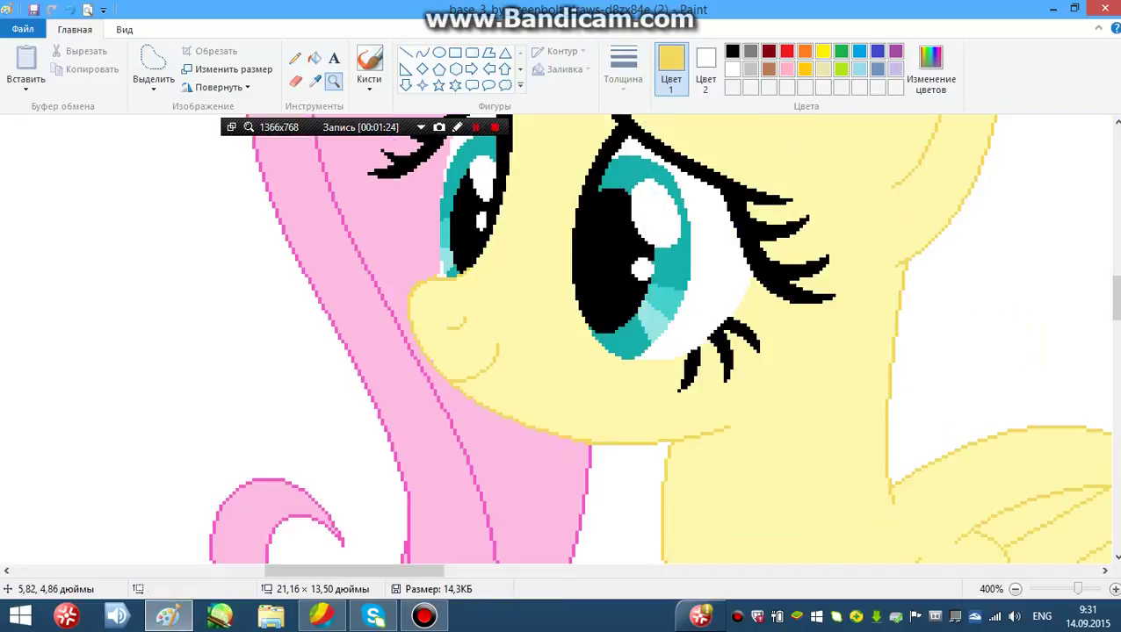
pyautogui.rightClick(333, 157)
pyautogui.rightClick(334, 156)
pyautogui.rightClick(334, 157)
pyautogui.rightClick(334, 158)
pyautogui.click(361, 340)
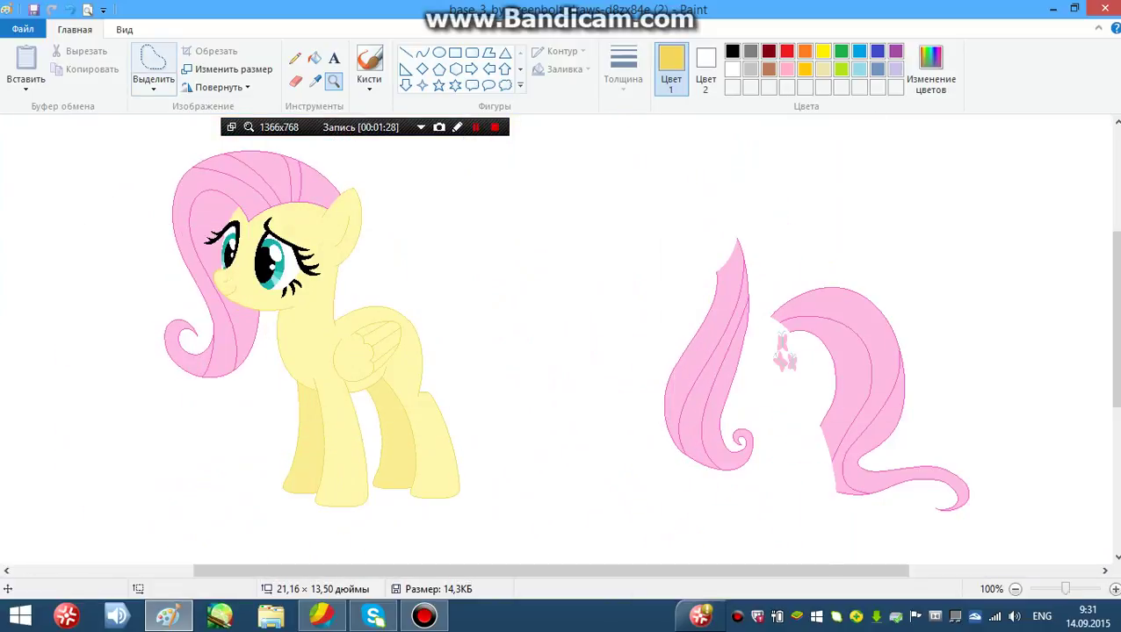
pyautogui.click(153, 62)
pyautogui.moveTo(608, 316)
pyautogui.mouseDown()
pyautogui.moveTo(663, 536)
pyautogui.moveTo(780, 409)
pyautogui.mouseUp()
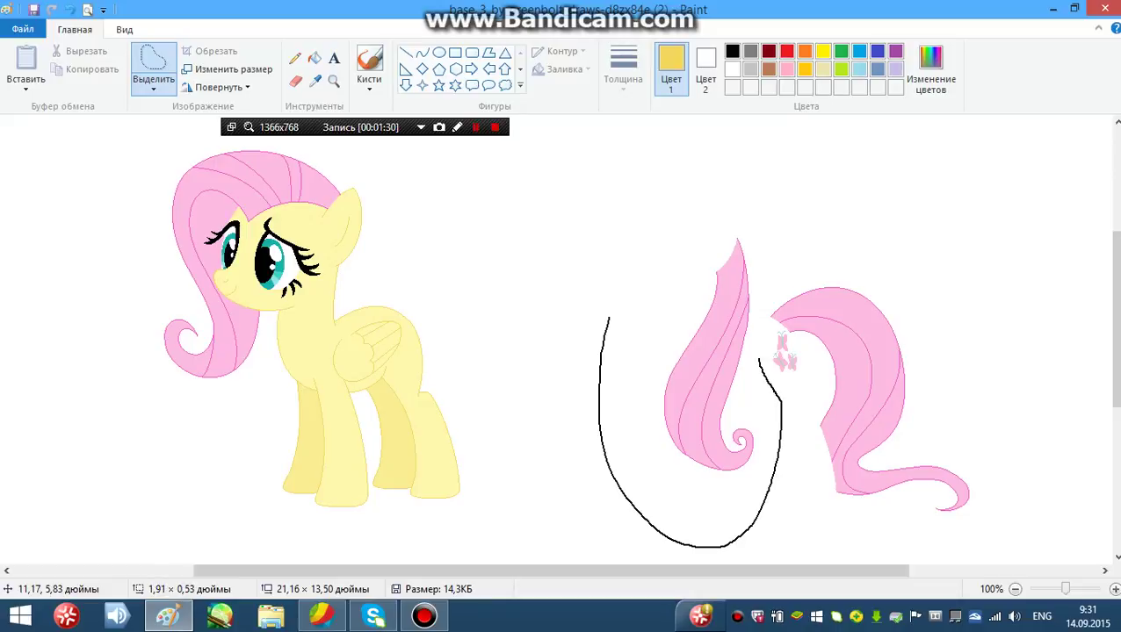
pyautogui.moveTo(759, 359); pyautogui.dragTo(769, 268)
pyautogui.moveTo(738, 174)
pyautogui.mouseDown()
pyautogui.moveTo(610, 236)
pyautogui.moveTo(608, 318)
pyautogui.mouseUp()
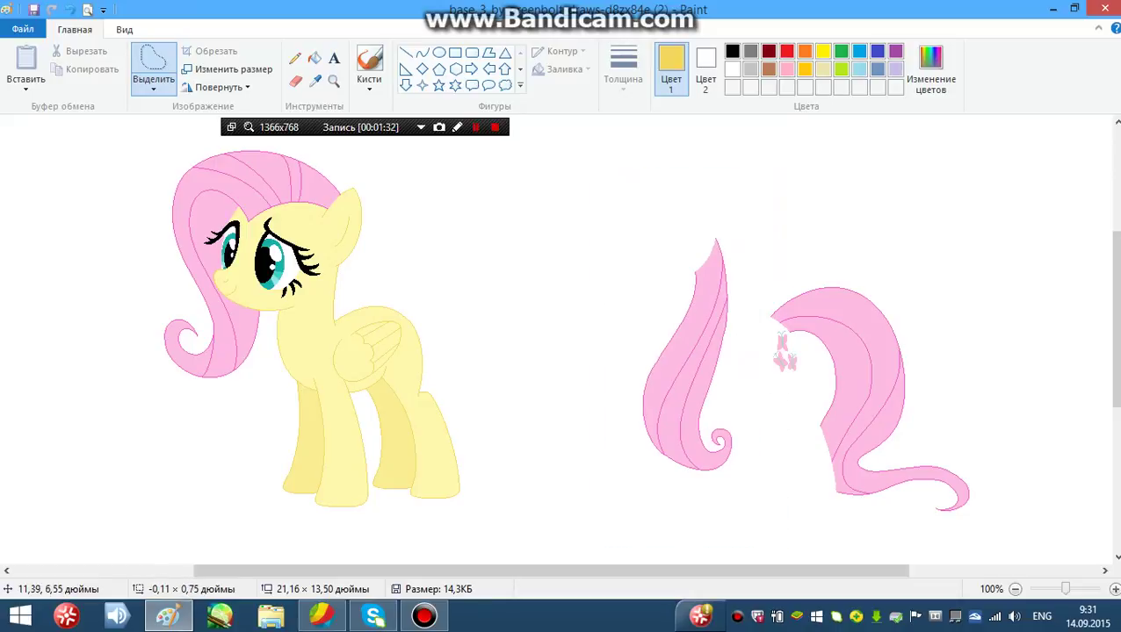
pyautogui.moveTo(751, 235); pyautogui.dragTo(376, 228)
pyautogui.moveTo(270, 370)
pyautogui.mouseDown()
pyautogui.moveTo(274, 358)
pyautogui.moveTo(266, 370)
pyautogui.mouseUp()
pyautogui.moveTo(372, 228); pyautogui.dragTo(380, 223)
pyautogui.moveTo(273, 364); pyautogui.dragTo(271, 368)
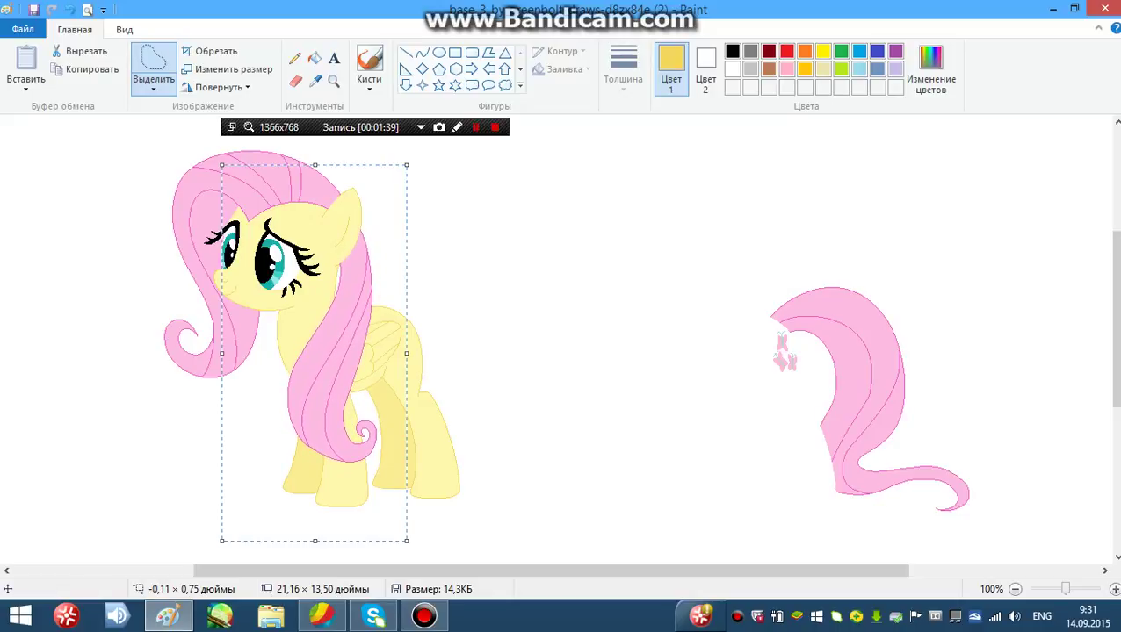
pyautogui.hotkey('ctrl', 'z')
pyautogui.click(334, 82)
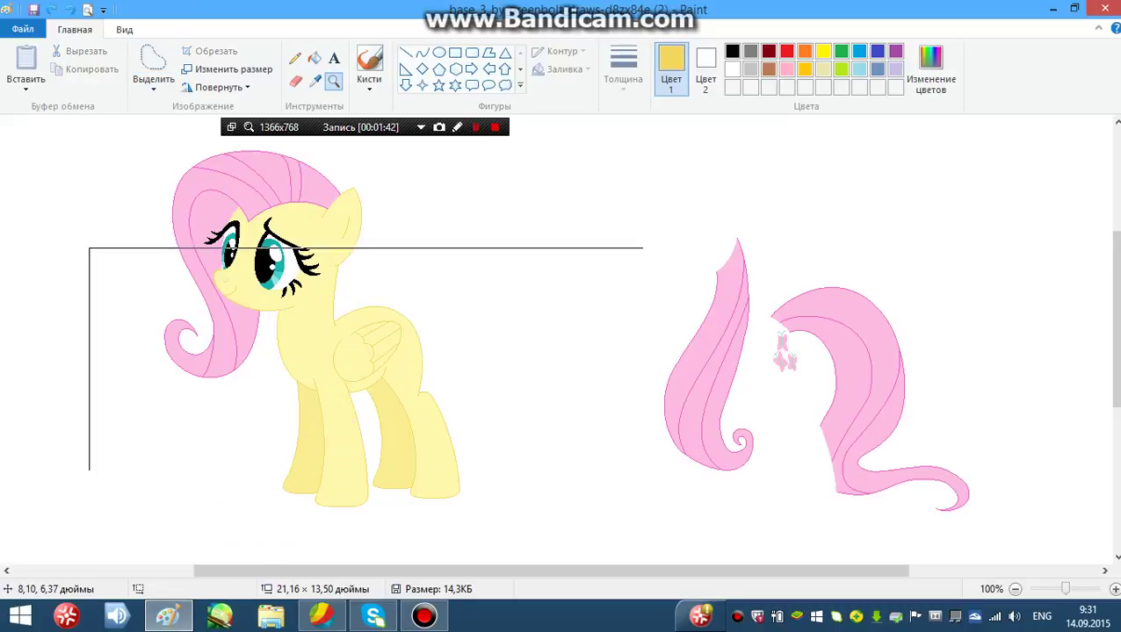
pyautogui.click(397, 378)
pyautogui.rightClick(666, 347)
pyautogui.click(153, 66)
pyautogui.moveTo(492, 195)
pyautogui.mouseDown()
pyautogui.moveTo(493, 211)
pyautogui.moveTo(1111, 267)
pyautogui.moveTo(611, 117)
pyautogui.moveTo(487, 212)
pyautogui.moveTo(490, 228)
pyautogui.mouseUp()
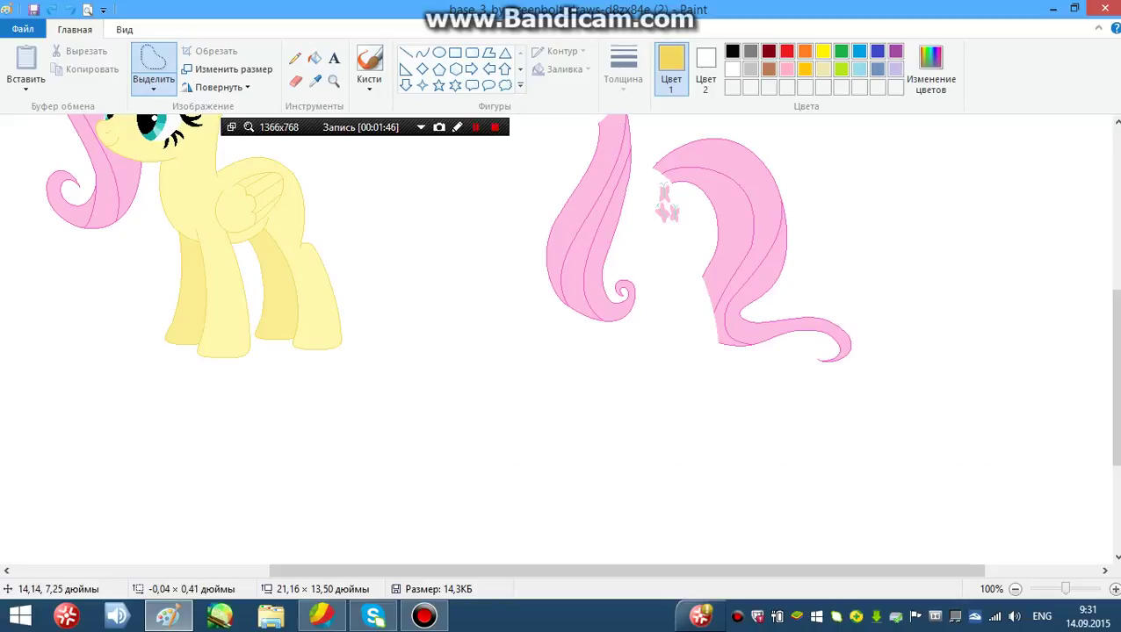
pyautogui.moveTo(726, 281); pyautogui.dragTo(594, 284)
pyautogui.click(334, 81)
pyautogui.click(305, 180)
pyautogui.click(378, 254)
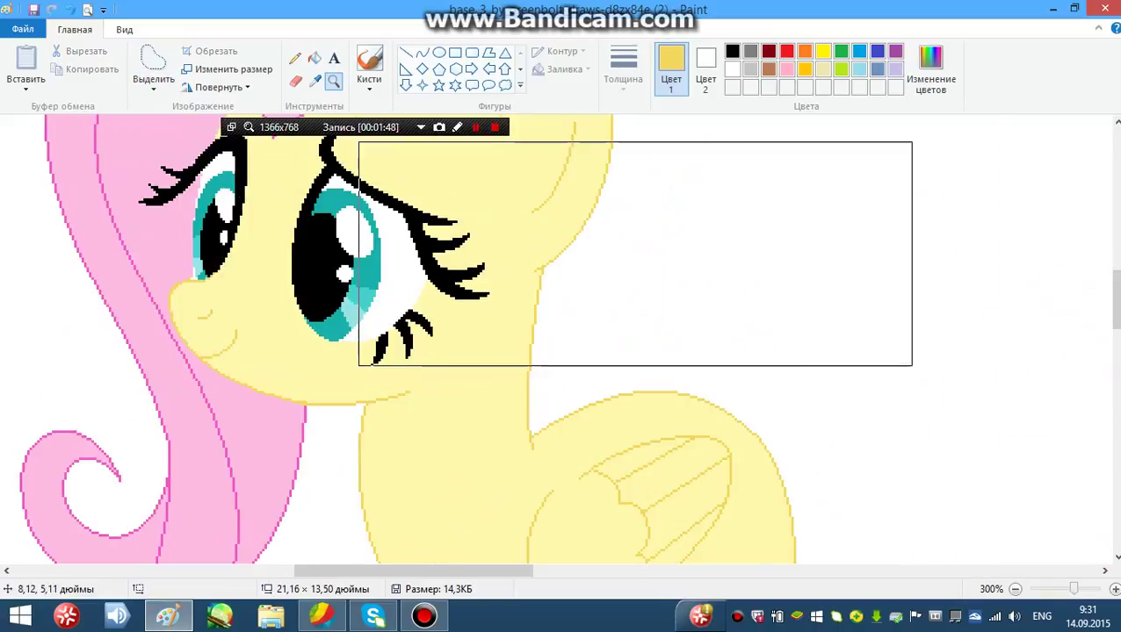
pyautogui.rightClick(635, 255)
# Step: Try to outline the loose back mane piece with a freehand selection at 200% zoom and move it
pyautogui.click(152, 66)
pyautogui.moveTo(805, 157)
pyautogui.mouseDown()
pyautogui.moveTo(678, 353)
pyautogui.moveTo(664, 562)
pyautogui.mouseUp()
pyautogui.moveTo(759, 631); pyautogui.dragTo(819, 631)
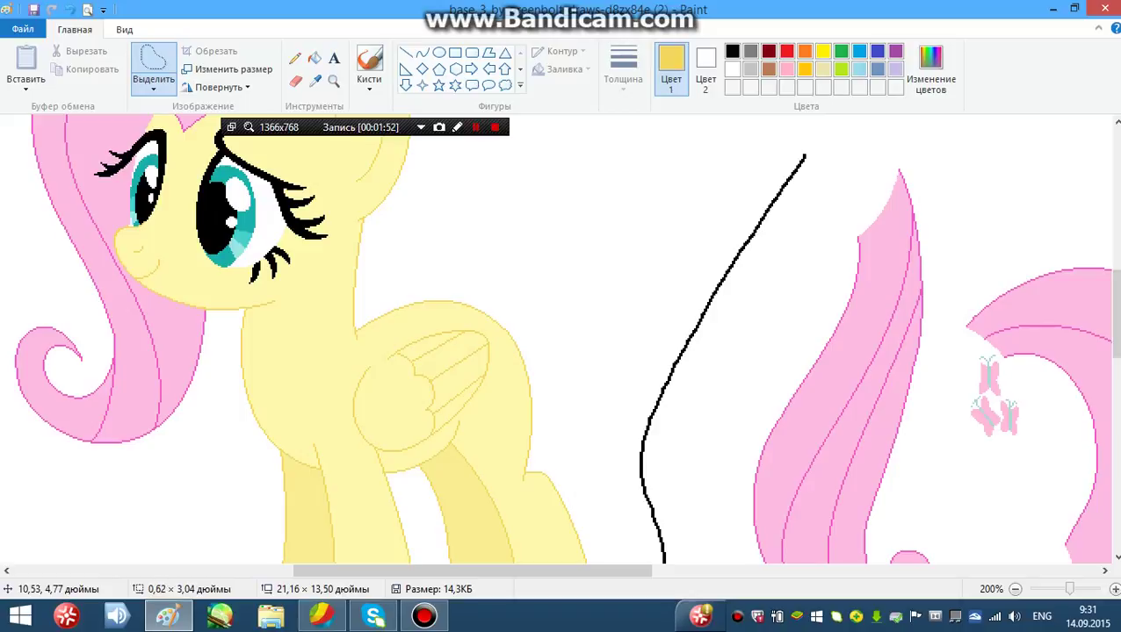
pyautogui.moveTo(724, 562)
pyautogui.mouseDown()
pyautogui.moveTo(970, 509)
pyautogui.moveTo(926, 116)
pyautogui.moveTo(805, 158)
pyautogui.mouseUp()
pyautogui.moveTo(882, 427); pyautogui.dragTo(827, 187)
pyautogui.scroll(-3, 773, 193)
pyautogui.hotkey('ctrl', 'z')
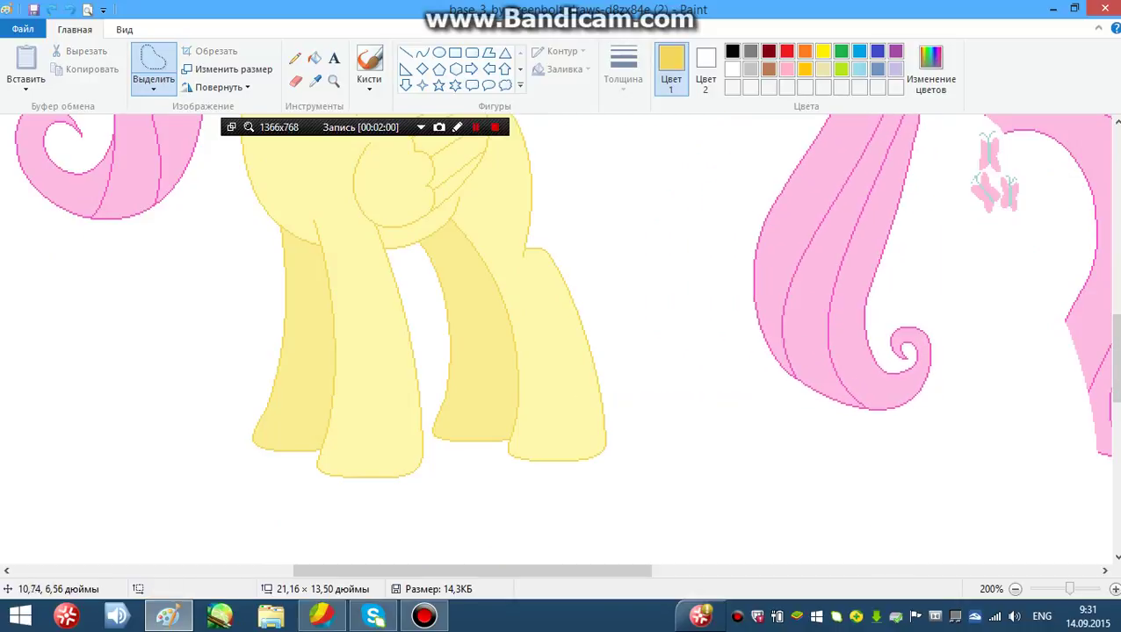
# Step: Move the back mane piece onto the pony so it hangs from behind the ear along the neck
pyautogui.scroll(1, 923, 218)
pyautogui.moveTo(941, 140)
pyautogui.mouseDown()
pyautogui.moveTo(969, 562)
pyautogui.moveTo(707, 450)
pyautogui.moveTo(710, 283)
pyautogui.moveTo(743, 235)
pyautogui.moveTo(873, 142)
pyautogui.moveTo(940, 211)
pyautogui.moveTo(941, 253)
pyautogui.mouseUp()
pyautogui.scroll(2, 709, 283)
pyautogui.hotkey('ctrl', 'z')
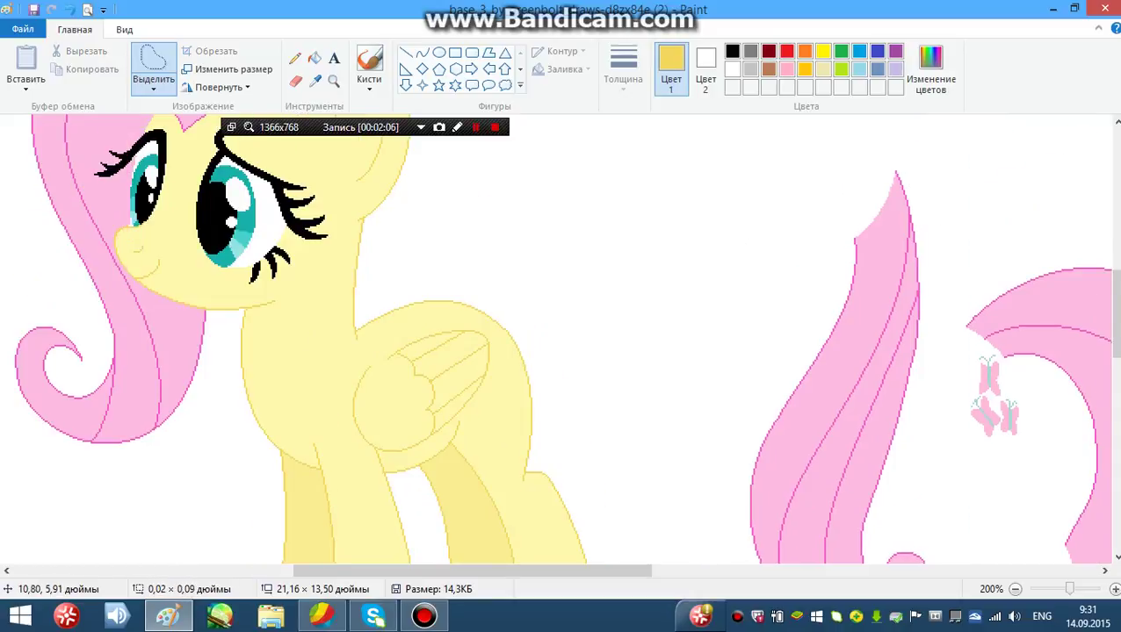
pyautogui.scroll(4, 303, 442)
pyautogui.scroll(-2, 302, 442)
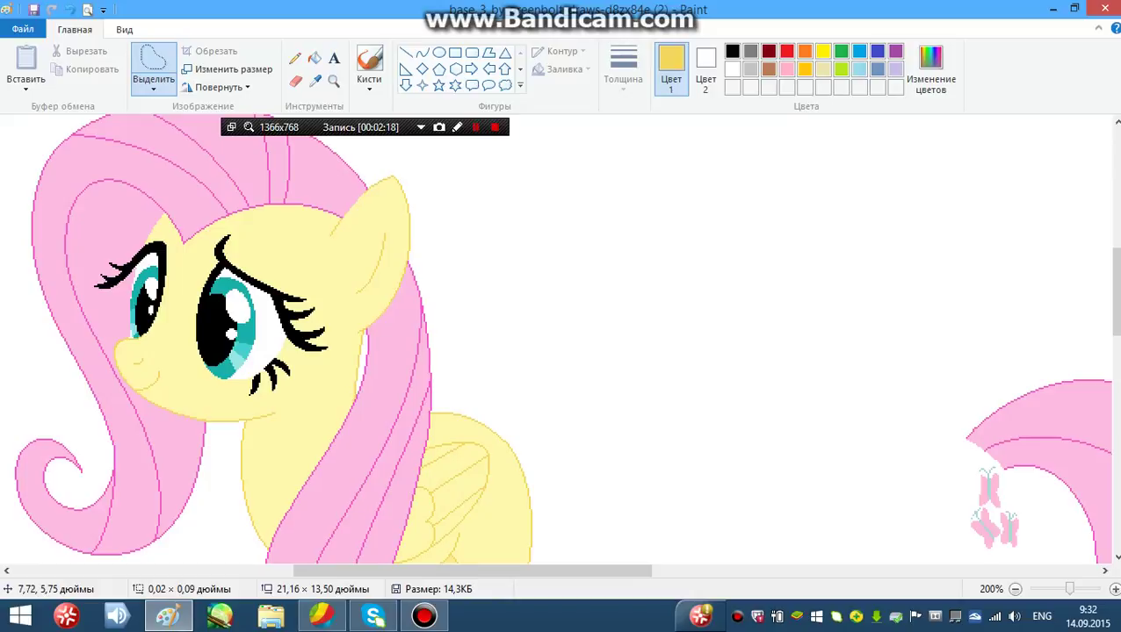
pyautogui.moveTo(358, 425); pyautogui.dragTo(359, 413)
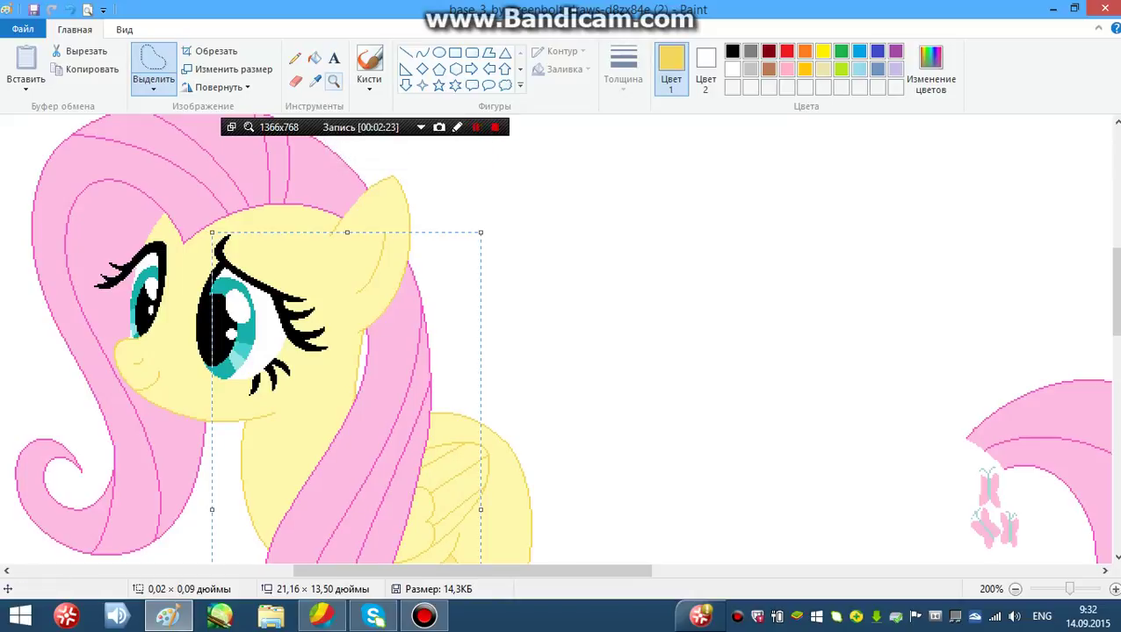
# Step: Try to move the tail piece with the butterfly mark closer to the pony
pyautogui.click(334, 81)
pyautogui.rightClick(269, 255)
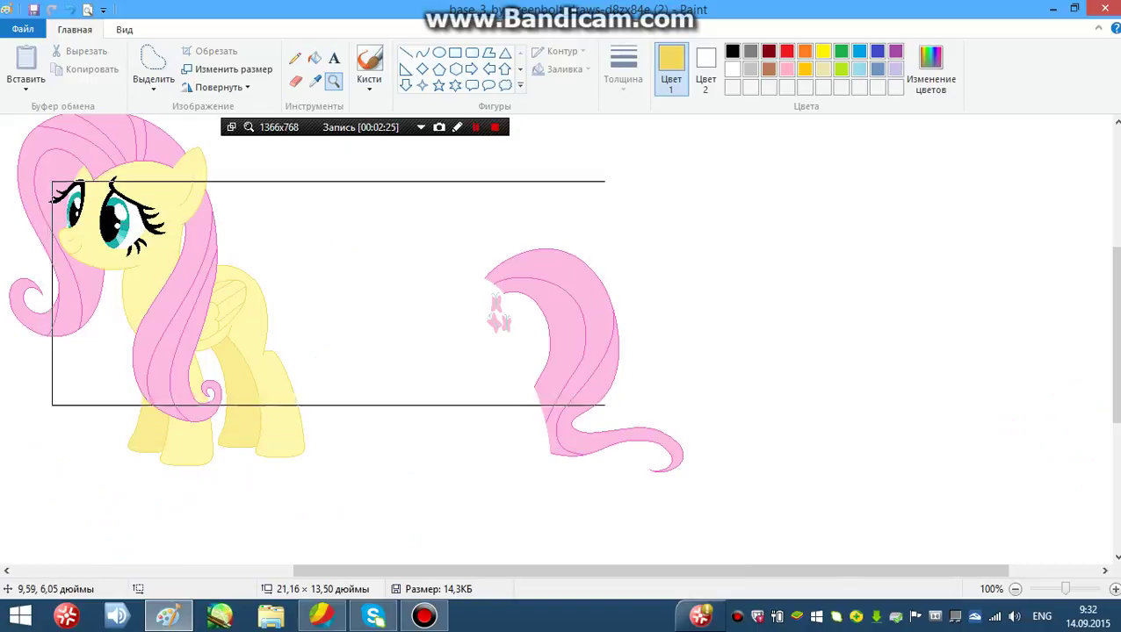
pyautogui.click(152, 60)
pyautogui.moveTo(394, 301)
pyautogui.mouseDown()
pyautogui.moveTo(438, 430)
pyautogui.moveTo(788, 353)
pyautogui.moveTo(413, 263)
pyautogui.moveTo(397, 299)
pyautogui.mouseUp()
pyautogui.moveTo(635, 411); pyautogui.dragTo(1083, 383)
pyautogui.scroll(2, 338, 402)
pyautogui.scroll(-2, 879, 479)
pyautogui.scroll(2, 483, 424)
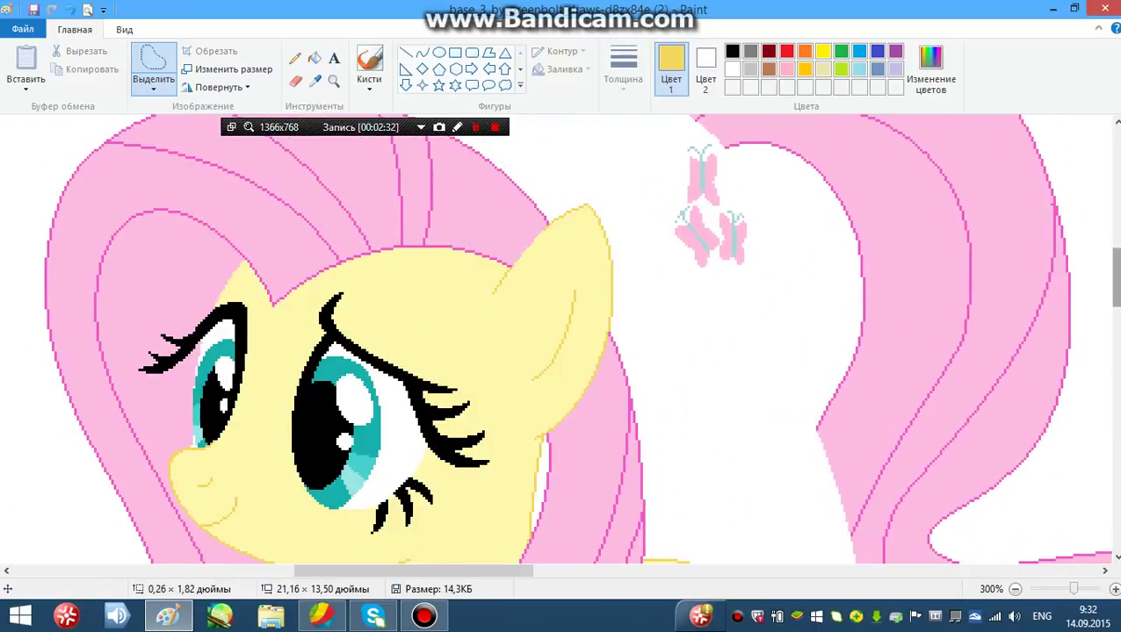
pyautogui.moveTo(1117, 277)
pyautogui.mouseDown()
pyautogui.moveTo(1117, 321)
pyautogui.moveTo(1117, 304)
pyautogui.mouseUp()
pyautogui.moveTo(722, 234)
pyautogui.mouseDown()
pyautogui.moveTo(951, 547)
pyautogui.moveTo(975, 549)
pyautogui.mouseUp()
pyautogui.press('Delete')
pyautogui.click(333, 81)
pyautogui.rightClick(439, 219)
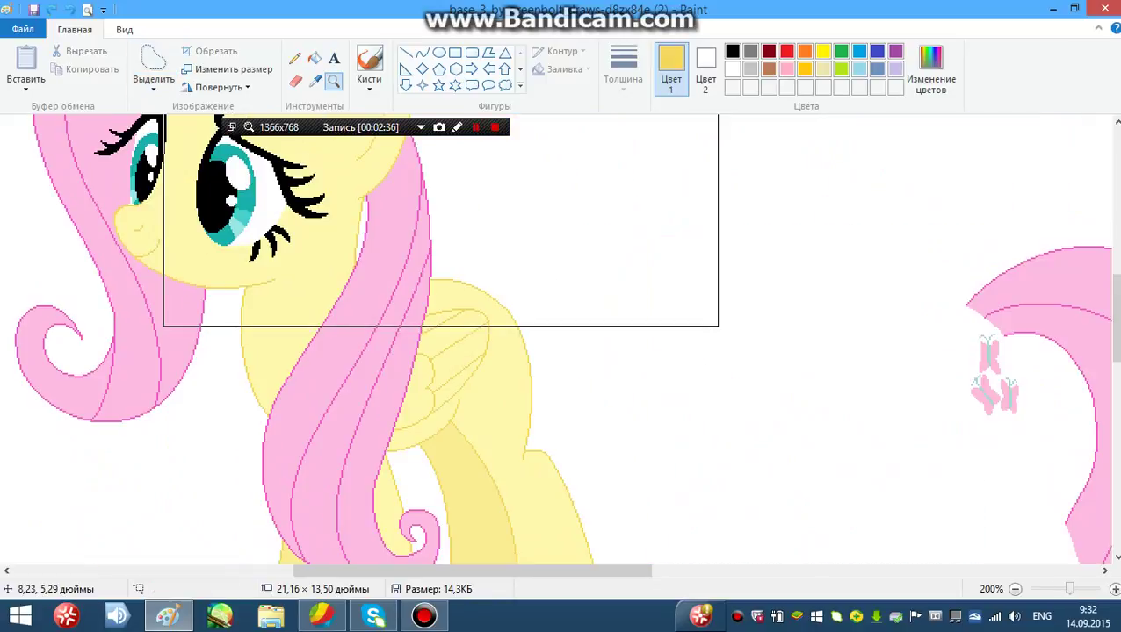
pyautogui.click(154, 66)
pyautogui.moveTo(855, 255)
pyautogui.mouseDown()
pyautogui.moveTo(792, 563)
pyautogui.moveTo(1108, 566)
pyautogui.moveTo(1036, 191)
pyautogui.mouseUp()
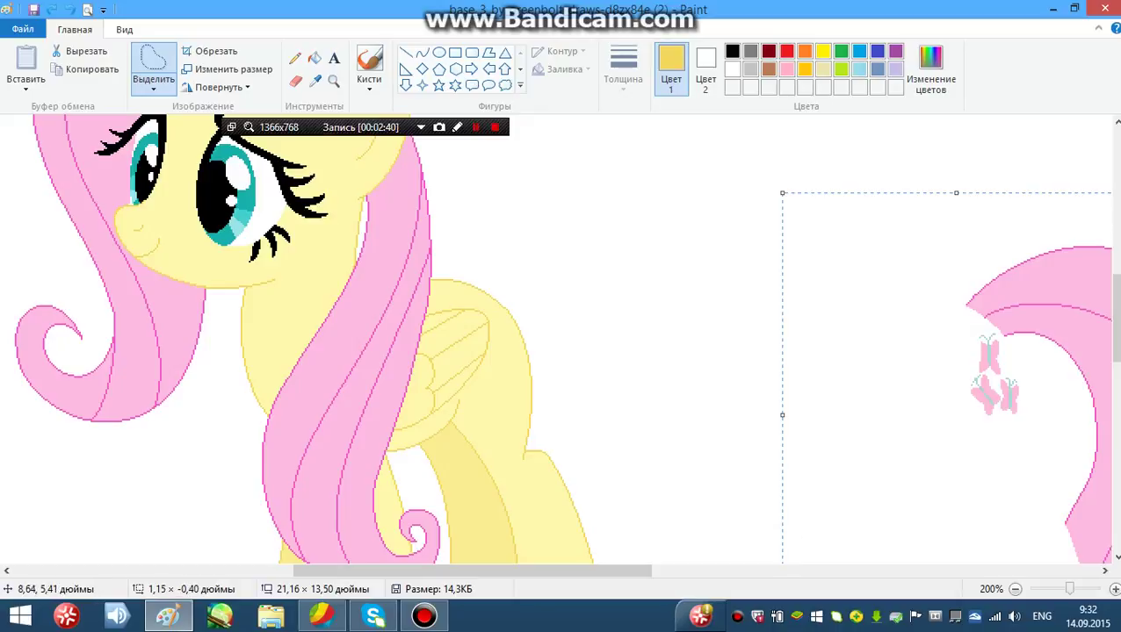
pyautogui.click(734, 307)
pyautogui.moveTo(472, 571); pyautogui.dragTo(535, 571)
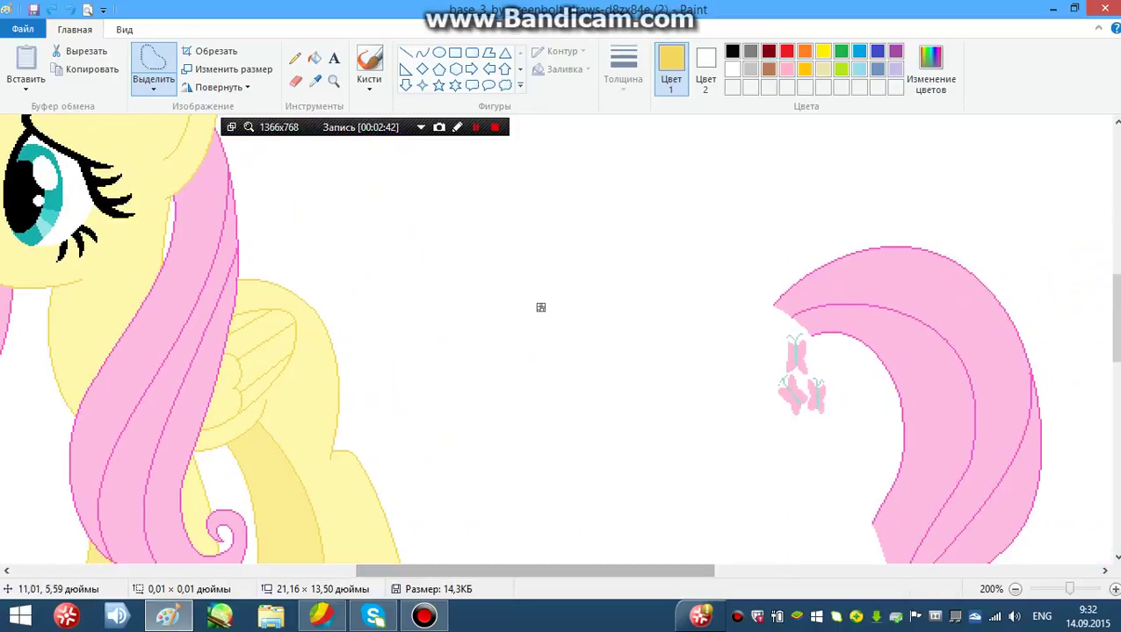
pyautogui.click(684, 264)
pyautogui.scroll(-3, 683, 265)
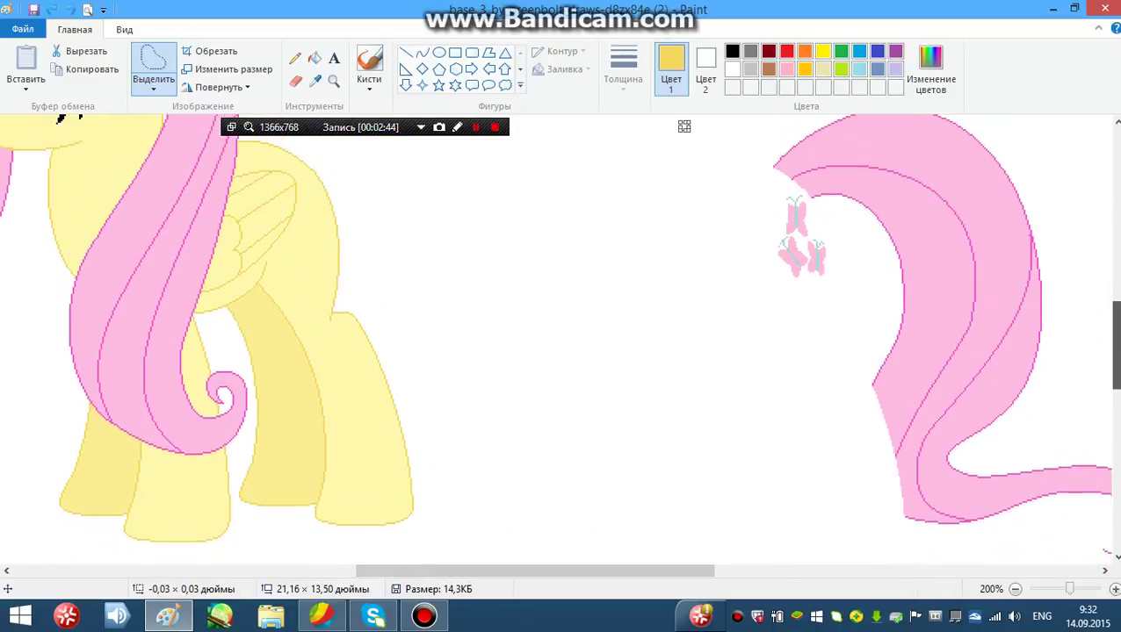
pyautogui.moveTo(676, 207); pyautogui.dragTo(722, 563)
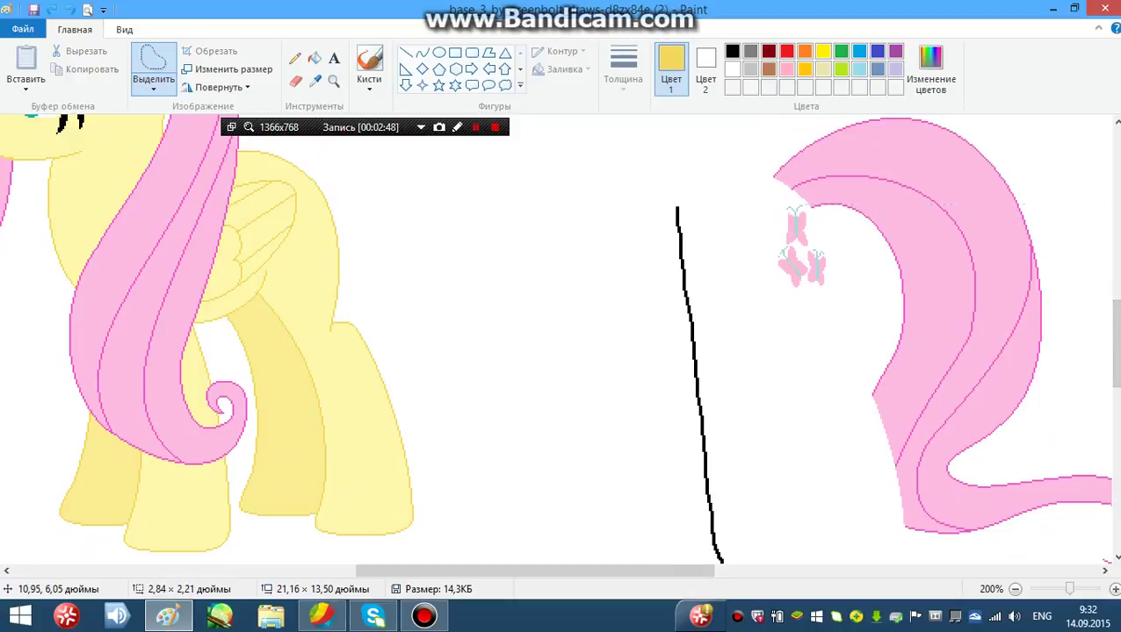
pyautogui.moveTo(722, 562); pyautogui.dragTo(1119, 558)
pyautogui.moveTo(562, 571); pyautogui.dragTo(631, 571)
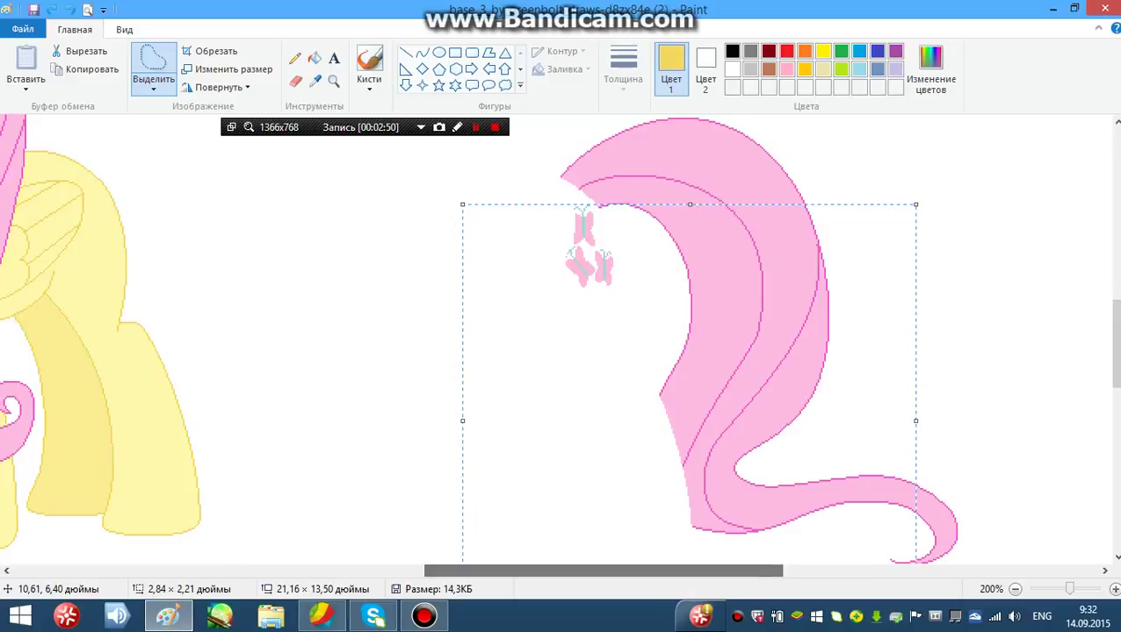
pyautogui.click(376, 230)
# Step: Select the tail and butterfly mark freehand and move them so the tail joins the rump and the butterflies sit on the flank
pyautogui.moveTo(479, 142); pyautogui.dragTo(582, 562)
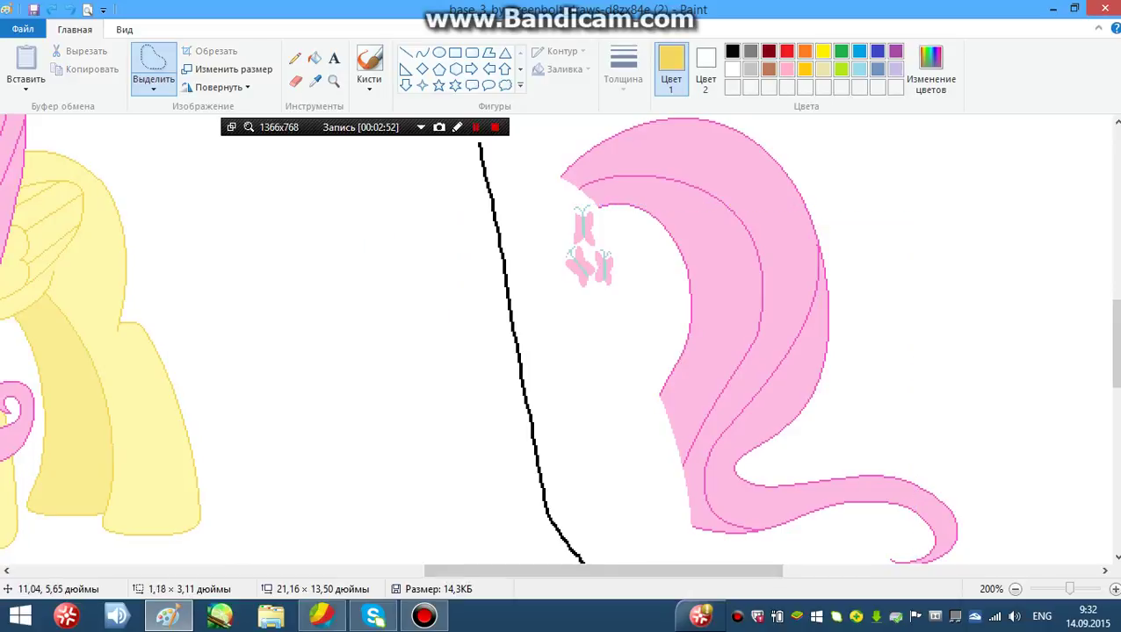
pyautogui.moveTo(665, 629); pyautogui.dragTo(718, 625)
pyautogui.moveTo(1115, 344); pyautogui.dragTo(1114, 343)
pyautogui.moveTo(930, 199)
pyautogui.mouseDown()
pyautogui.moveTo(554, 59)
pyautogui.moveTo(513, 503)
pyautogui.moveTo(527, 562)
pyautogui.moveTo(975, 216)
pyautogui.moveTo(930, 197)
pyautogui.mouseUp()
pyautogui.moveTo(803, 241)
pyautogui.mouseDown()
pyautogui.moveTo(426, 245)
pyautogui.moveTo(311, 225)
pyautogui.mouseUp()
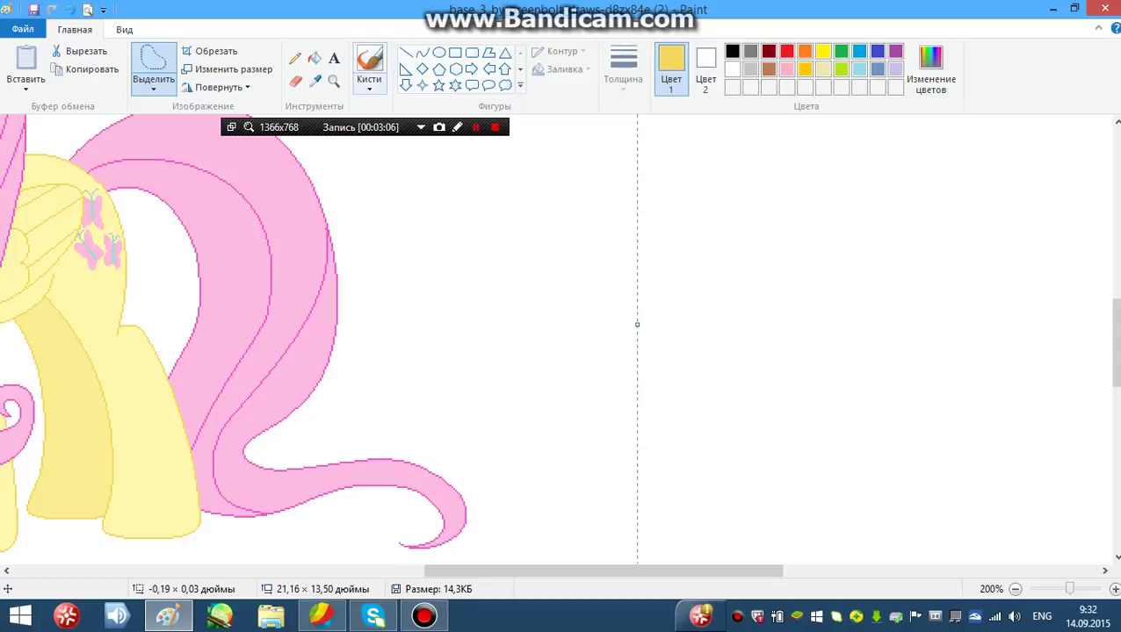
# Step: Zoom in on the face and sample the muzzle's dark yellow outline as Colour 1
pyautogui.click(334, 82)
pyautogui.rightClick(373, 272)
pyautogui.rightClick(374, 272)
pyautogui.click(385, 310)
pyautogui.click(385, 309)
pyautogui.click(589, 327)
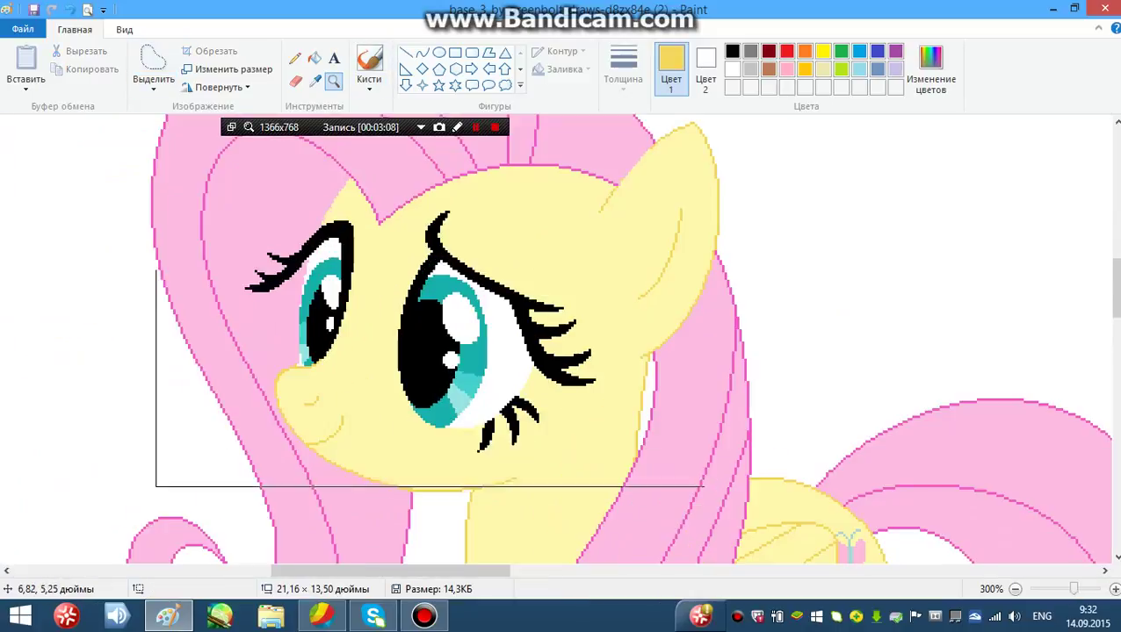
pyautogui.click(427, 369)
pyautogui.click(313, 80)
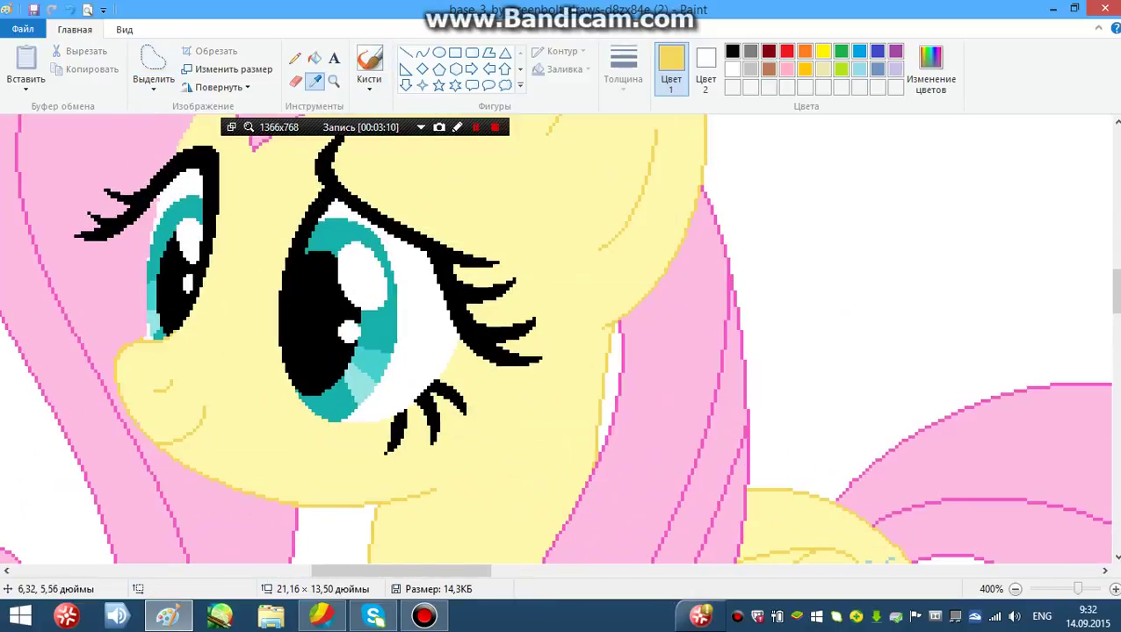
pyautogui.click(160, 441)
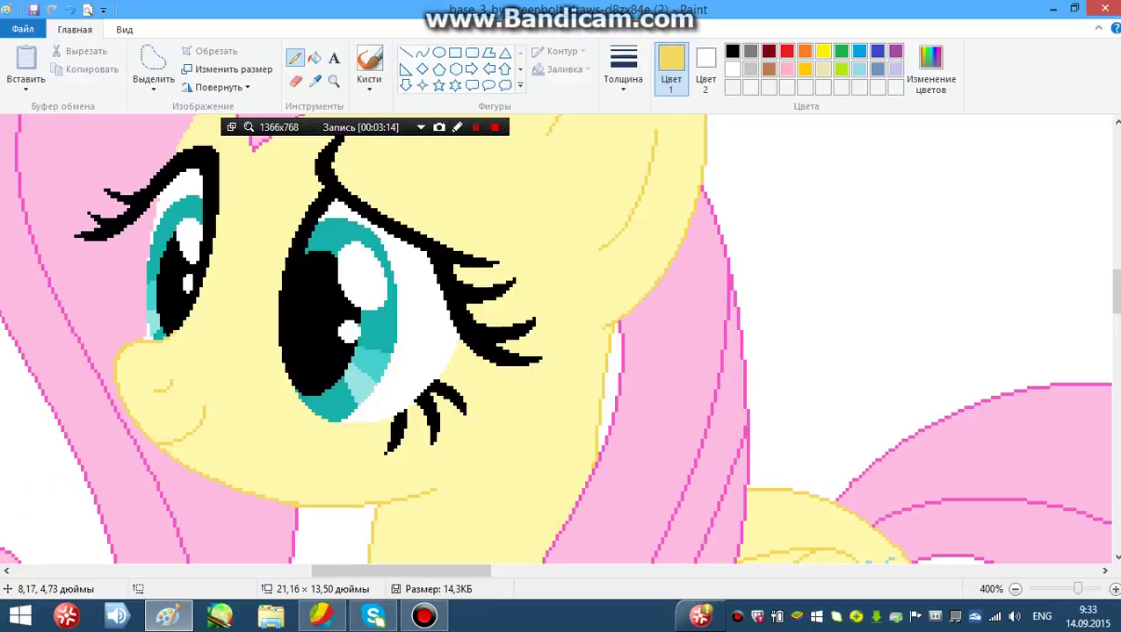
# Step: Set Colour 2 to light grey, RGB 228, 228, 228
pyautogui.scroll(3, 562, 343)
pyautogui.click(706, 68)
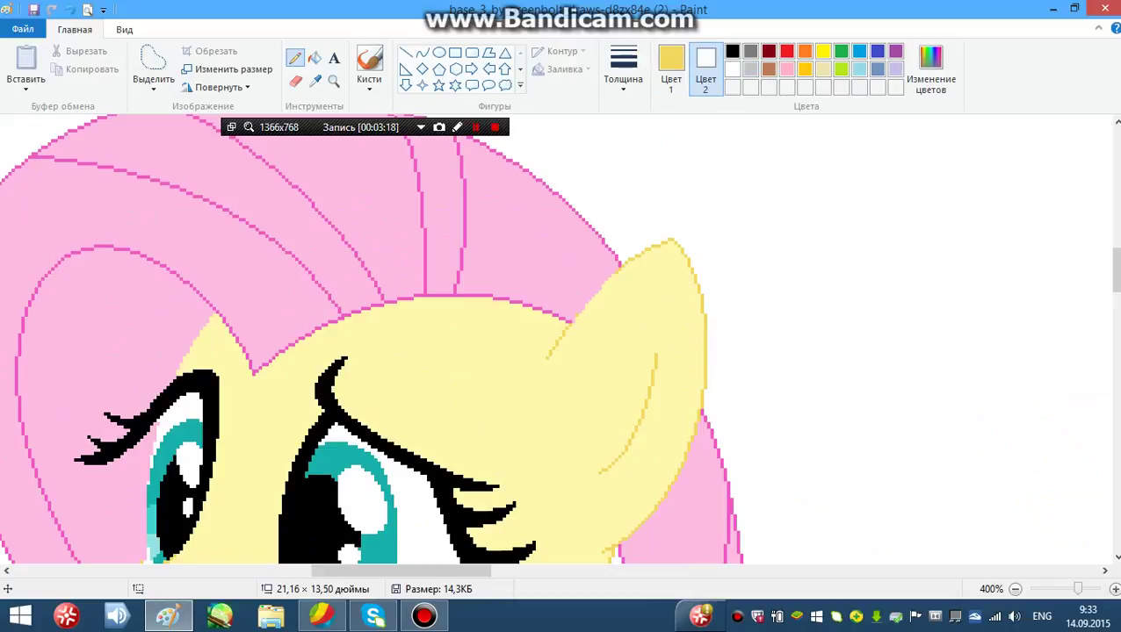
pyautogui.click(930, 66)
pyautogui.moveTo(743, 194); pyautogui.dragTo(743, 203)
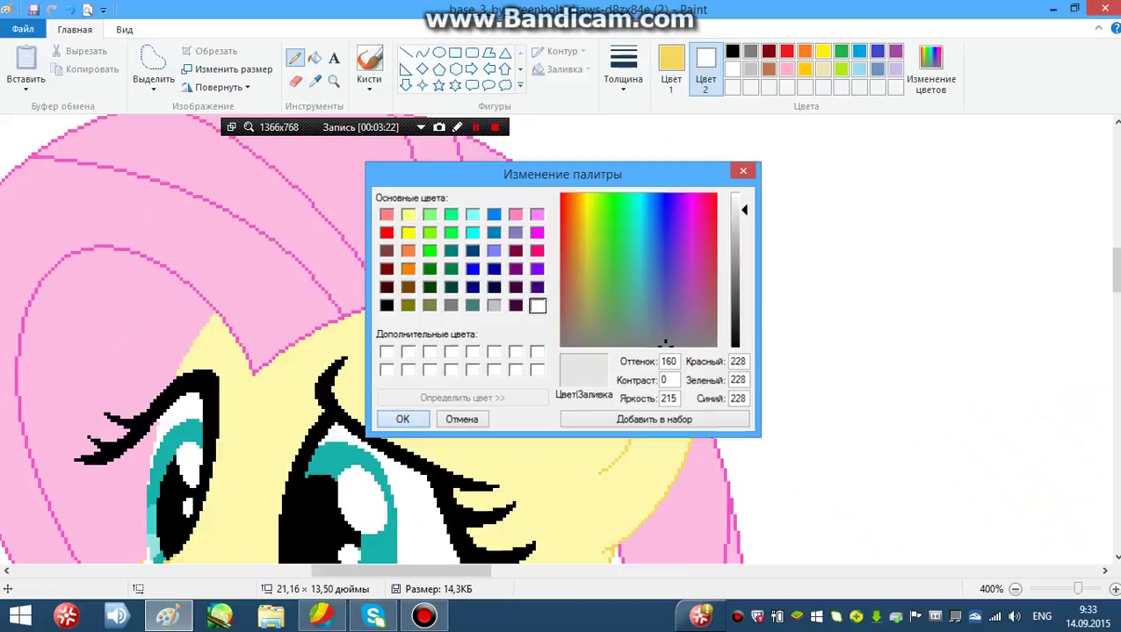
pyautogui.click(402, 419)
# Step: Replace the yellow nose, nostril and mouth lines with light grey using the Eraser's colour replacement
pyautogui.click(295, 80)
pyautogui.scroll(-2, 220, 344)
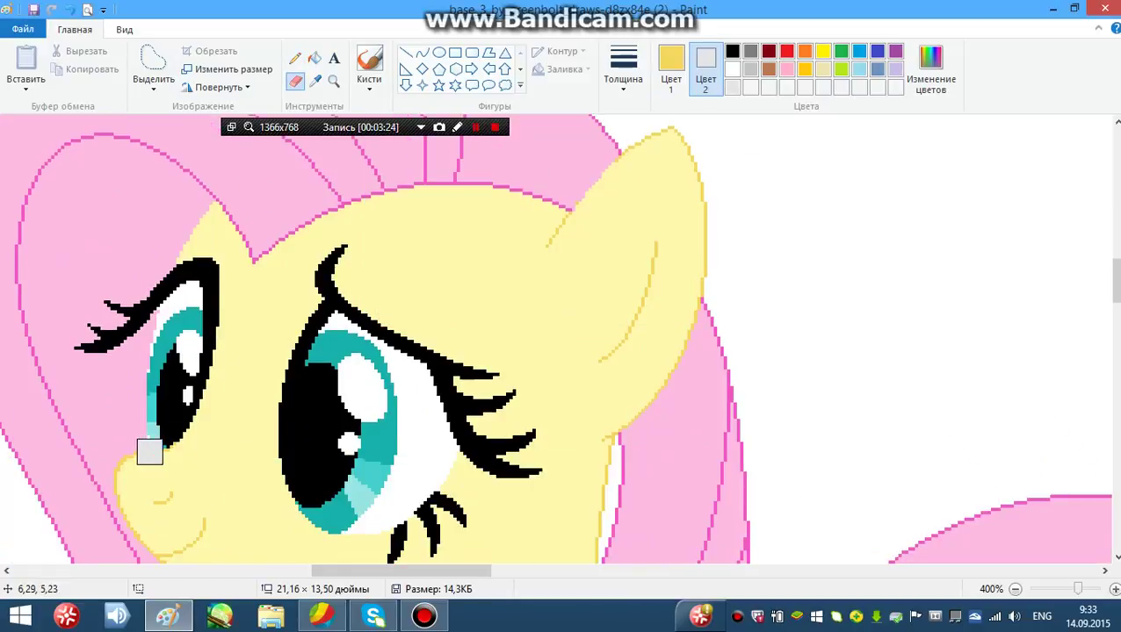
pyautogui.scroll(-2, 175, 367)
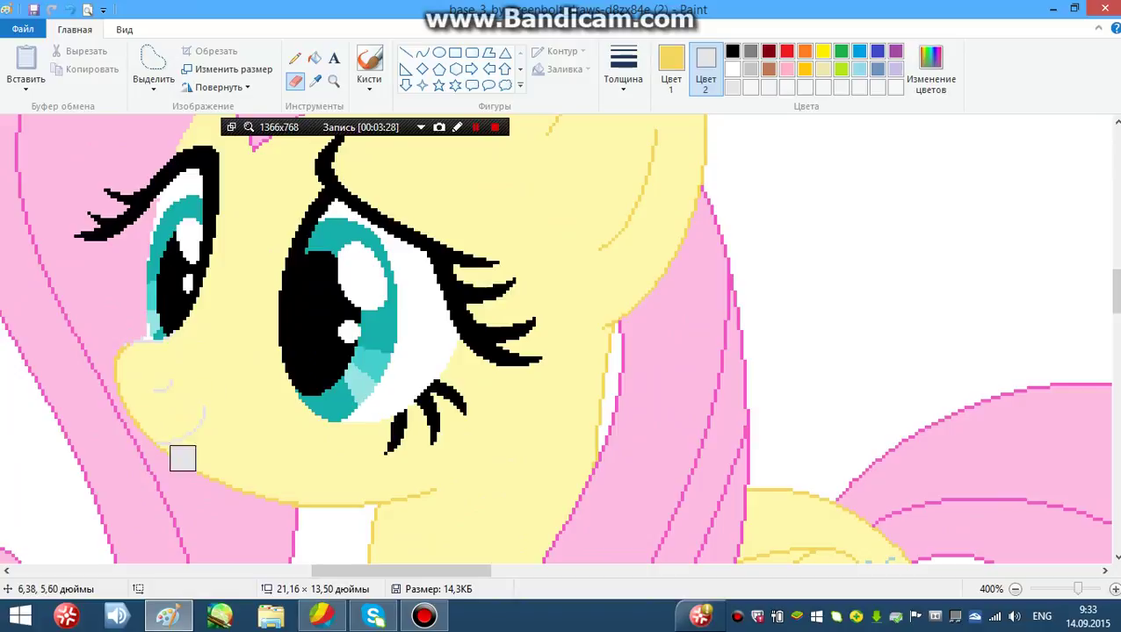
# Step: Recolour the front outline of the muzzle light grey segment by segment at 600% zoom, undoing fills that spill over
pyautogui.click(334, 81)
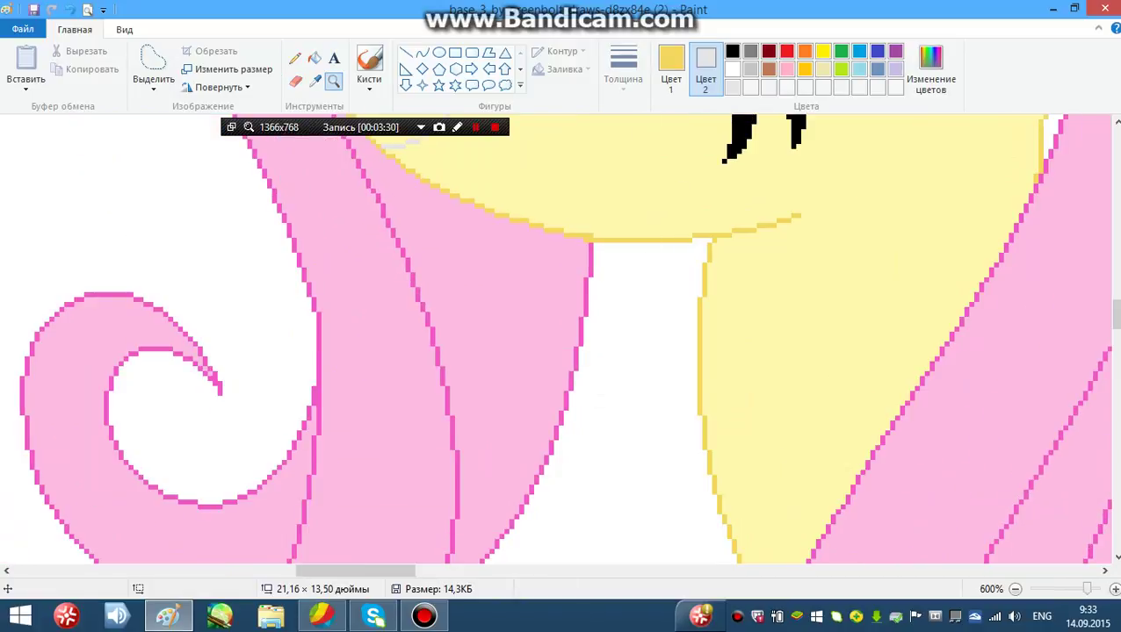
pyautogui.click(314, 58)
pyautogui.scroll(3, 365, 232)
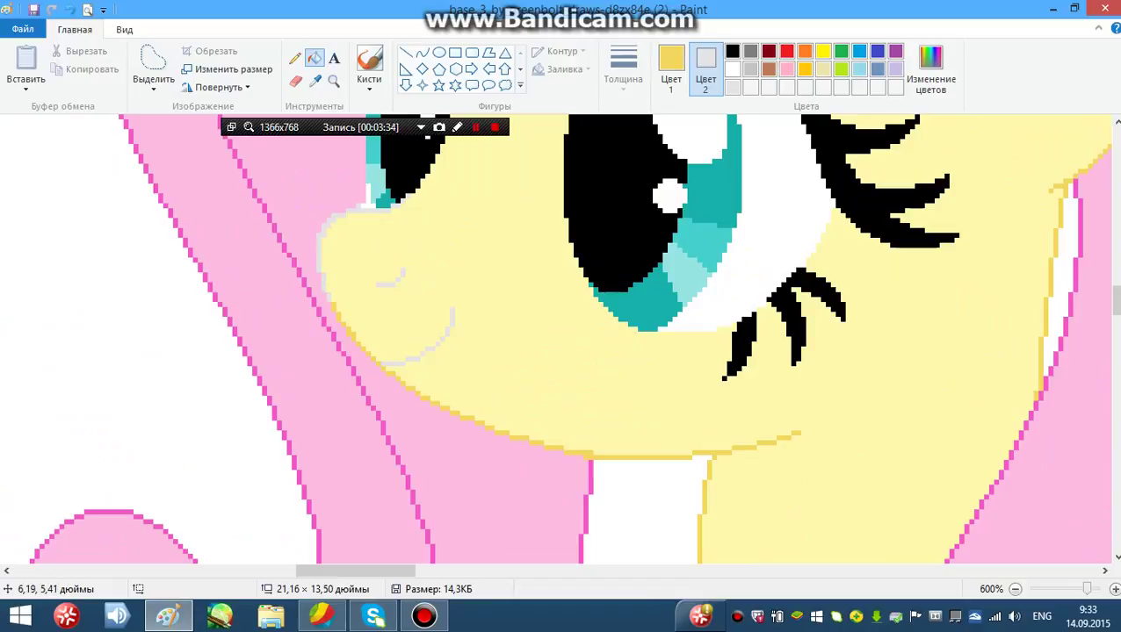
pyautogui.rightClick(347, 281)
pyautogui.hotkey('ctrl', 'z')
pyautogui.click(295, 81)
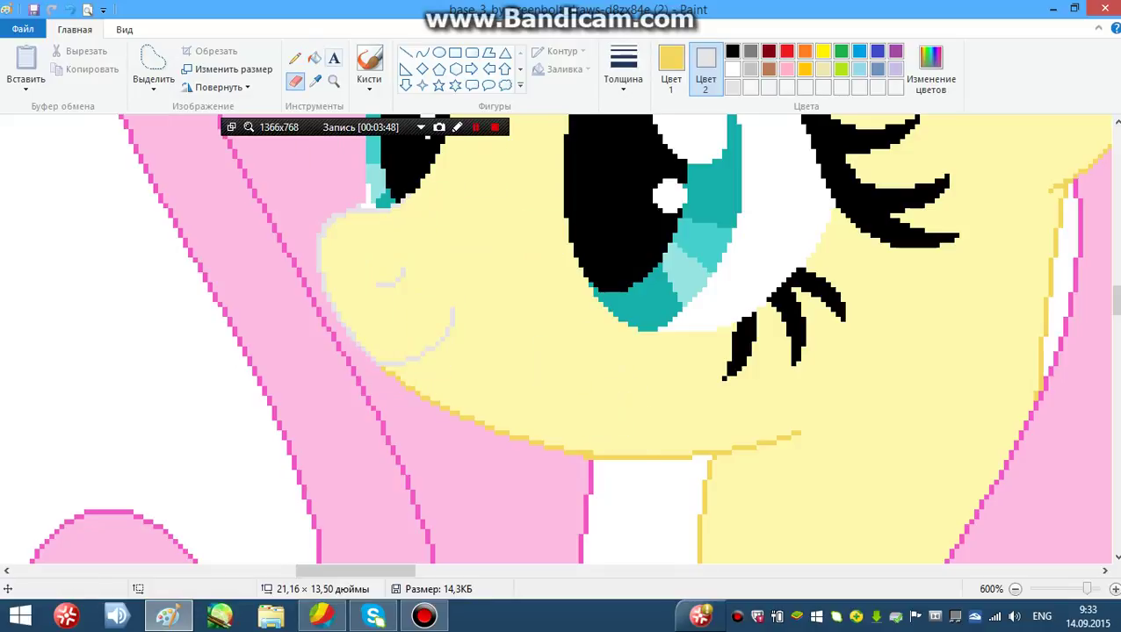
pyautogui.click(314, 58)
pyautogui.rightClick(376, 330)
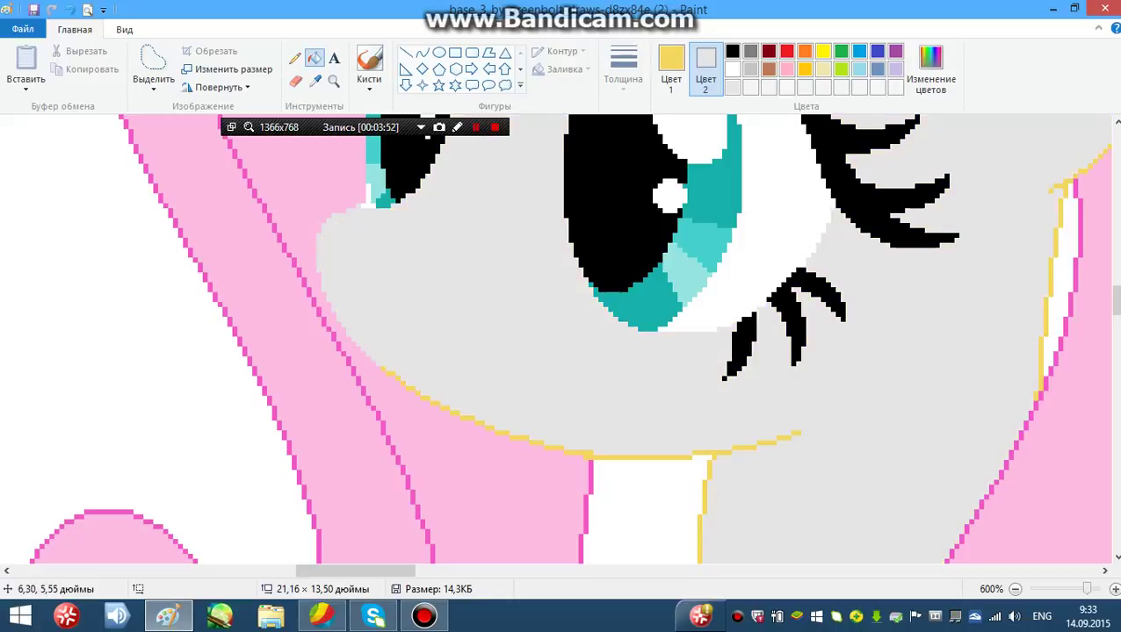
pyautogui.hotkey('ctrl', 'z')
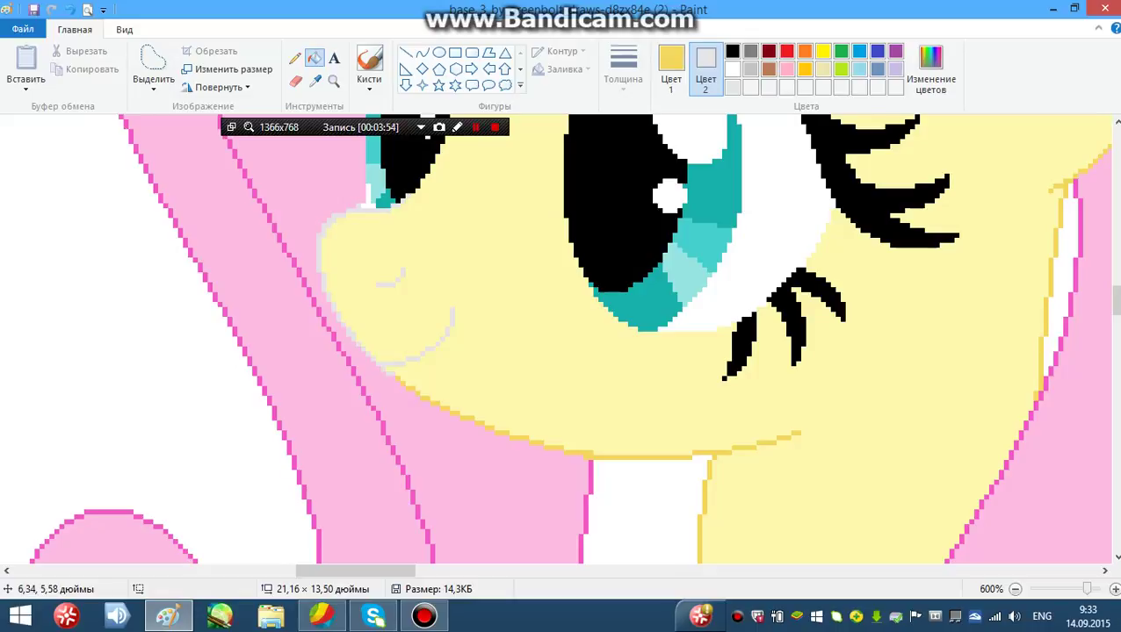
# Step: Fill the yellow jaw outline segments light grey towards the neck, undoing fills that spill over
pyautogui.rightClick(394, 375)
pyautogui.hotkey('ctrl', 'z')
pyautogui.rightClick(395, 384)
pyautogui.hotkey('ctrl', 'z')
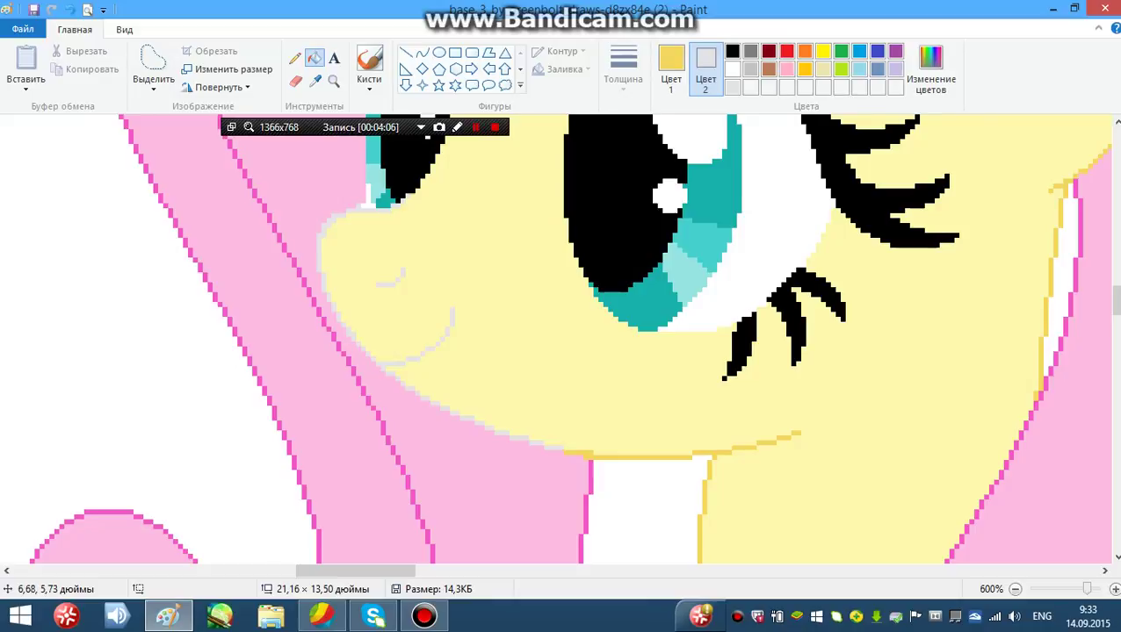
pyautogui.rightClick(569, 453)
pyautogui.rightClick(700, 458)
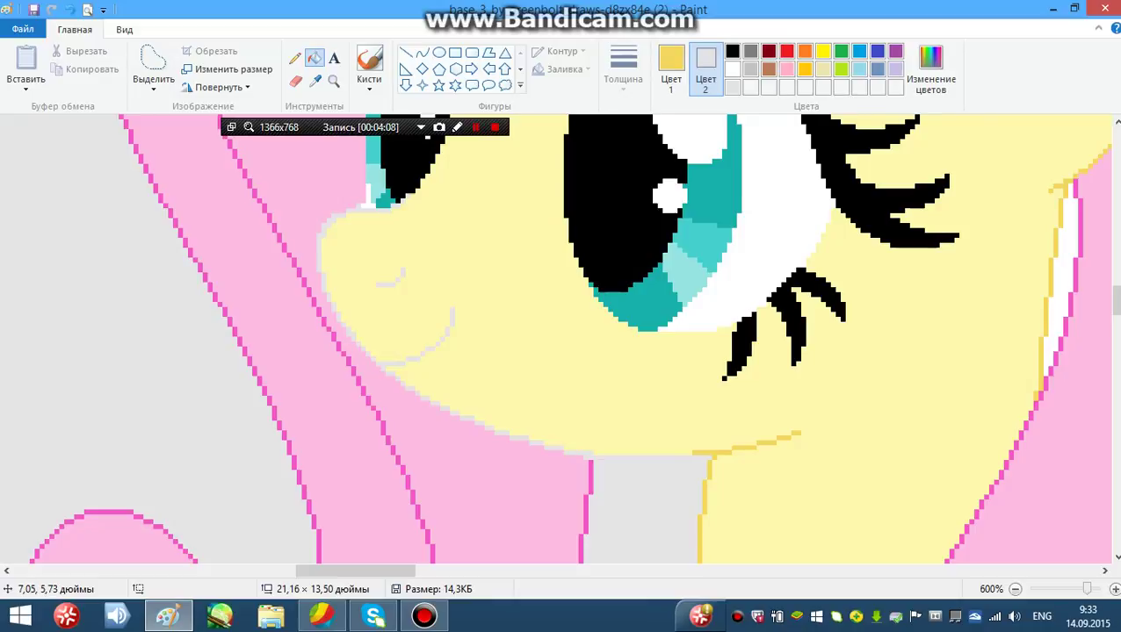
pyautogui.hotkey('ctrl', 'z')
# Step: Replace the chin and neck outline colour with light grey using a larger Eraser, and undo the last stroke
pyautogui.click(295, 81)
pyautogui.moveTo(630, 376)
pyautogui.mouseDown()
pyautogui.moveTo(790, 421)
pyautogui.moveTo(643, 476)
pyautogui.moveTo(668, 441)
pyautogui.moveTo(746, 465)
pyautogui.moveTo(760, 500)
pyautogui.moveTo(796, 425)
pyautogui.mouseUp()
pyautogui.moveTo(1115, 304); pyautogui.dragTo(1116, 360)
pyautogui.click(623, 72)
pyautogui.click(656, 213)
pyautogui.scroll(5, 858, 237)
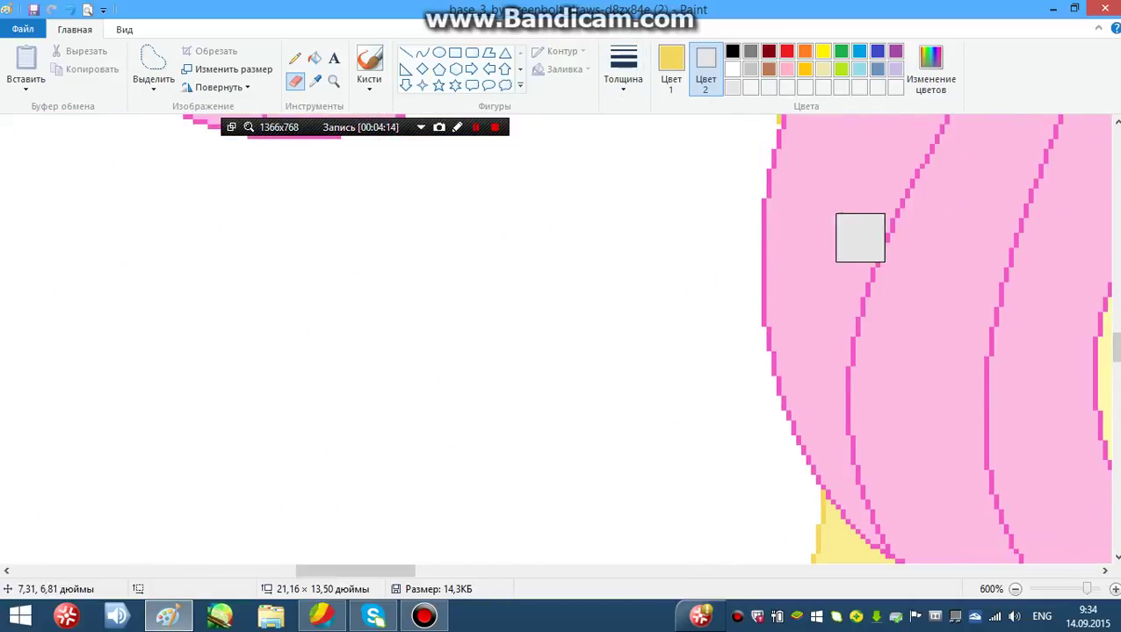
pyautogui.moveTo(715, 165); pyautogui.dragTo(711, 120)
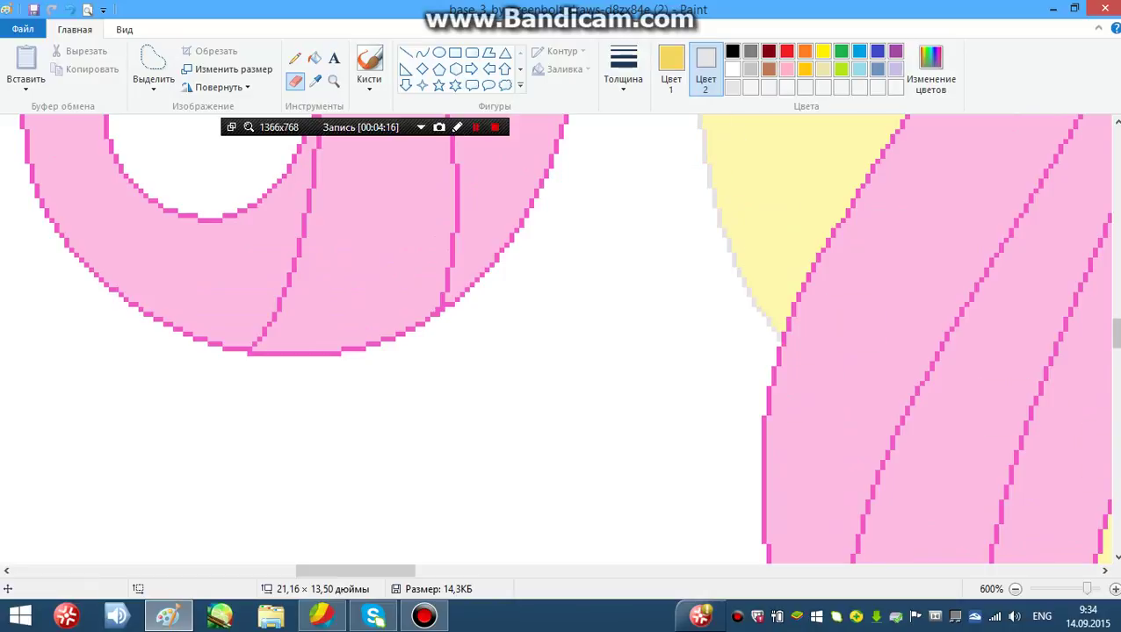
pyautogui.scroll(5, 562, 342)
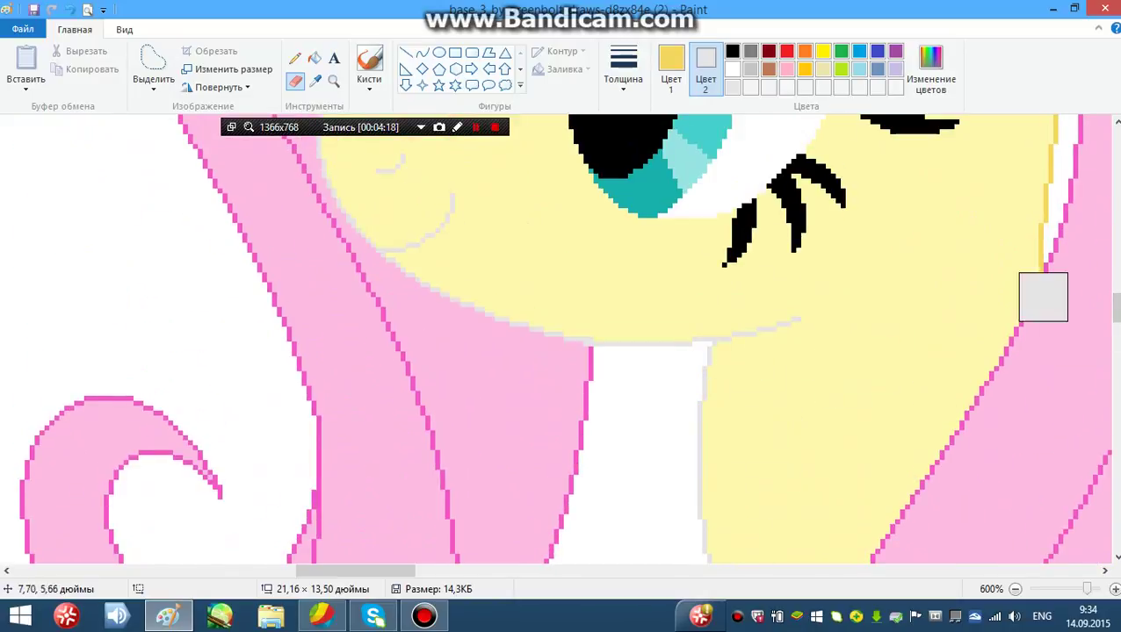
pyautogui.click(51, 9)
# Step: Replace the yellow outlines of the neck, ear, back, wing and legs with light grey using the Eraser at 200% zoom
pyautogui.click(333, 82)
pyautogui.rightClick(344, 236)
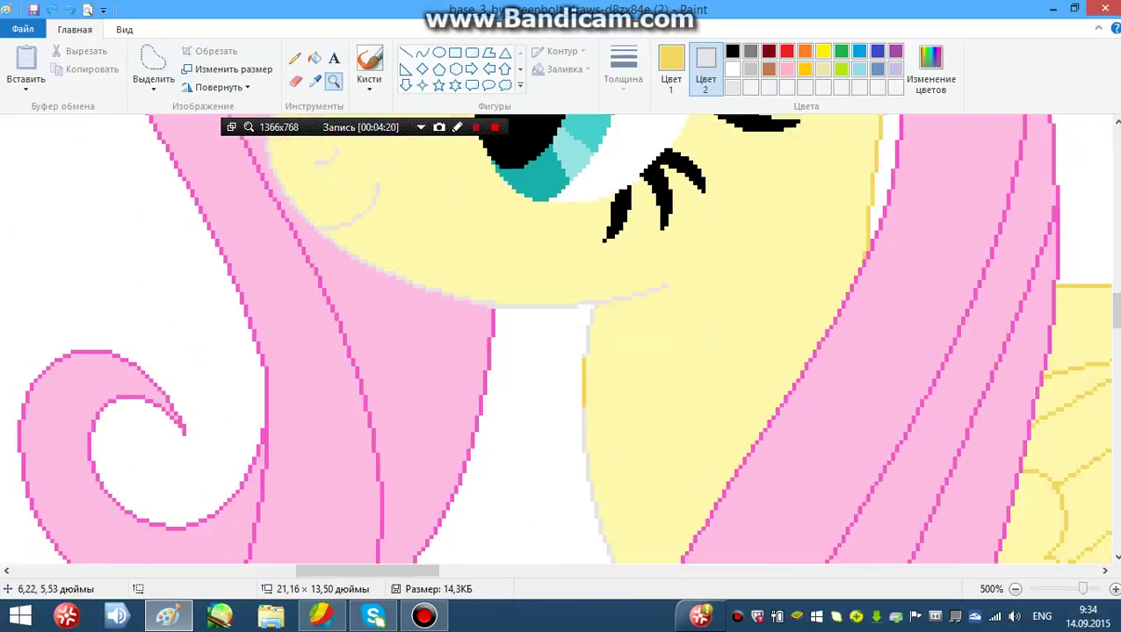
pyautogui.rightClick(303, 236)
pyautogui.rightClick(303, 236)
pyautogui.rightClick(285, 259)
pyautogui.rightClick(277, 280)
pyautogui.click(274, 283)
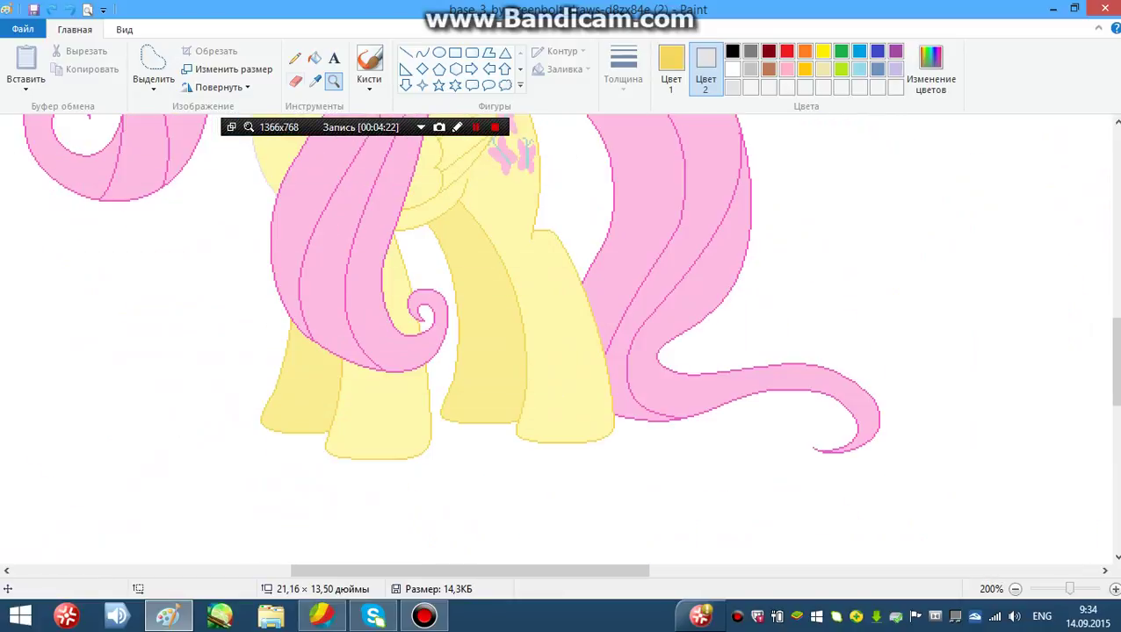
pyautogui.click(296, 81)
pyautogui.scroll(3, 270, 274)
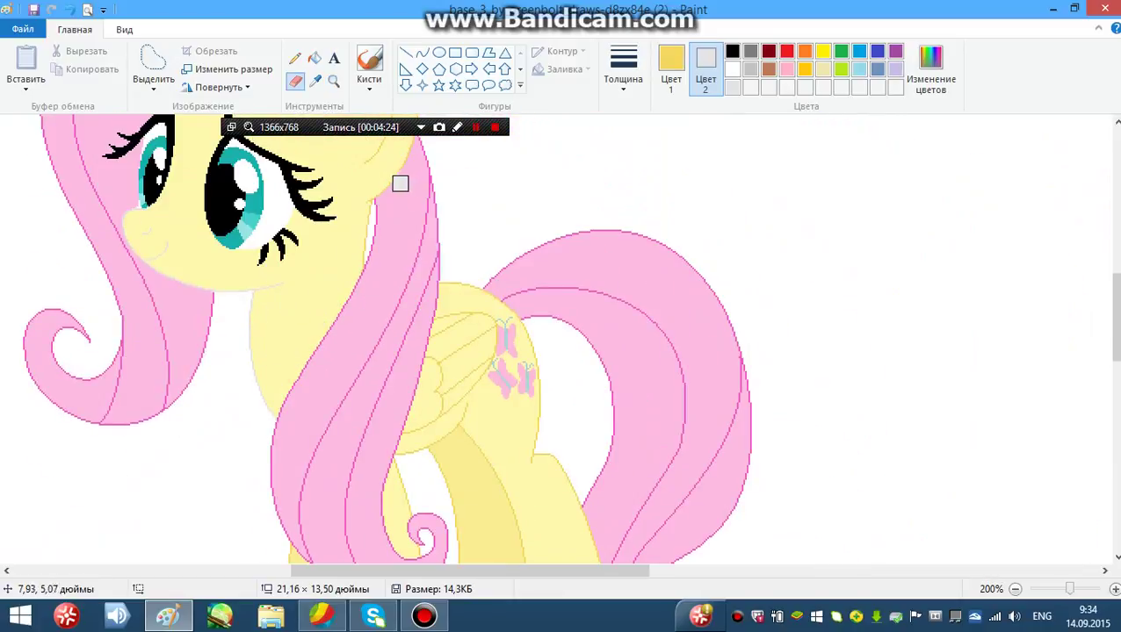
pyautogui.scroll(2, 498, 285)
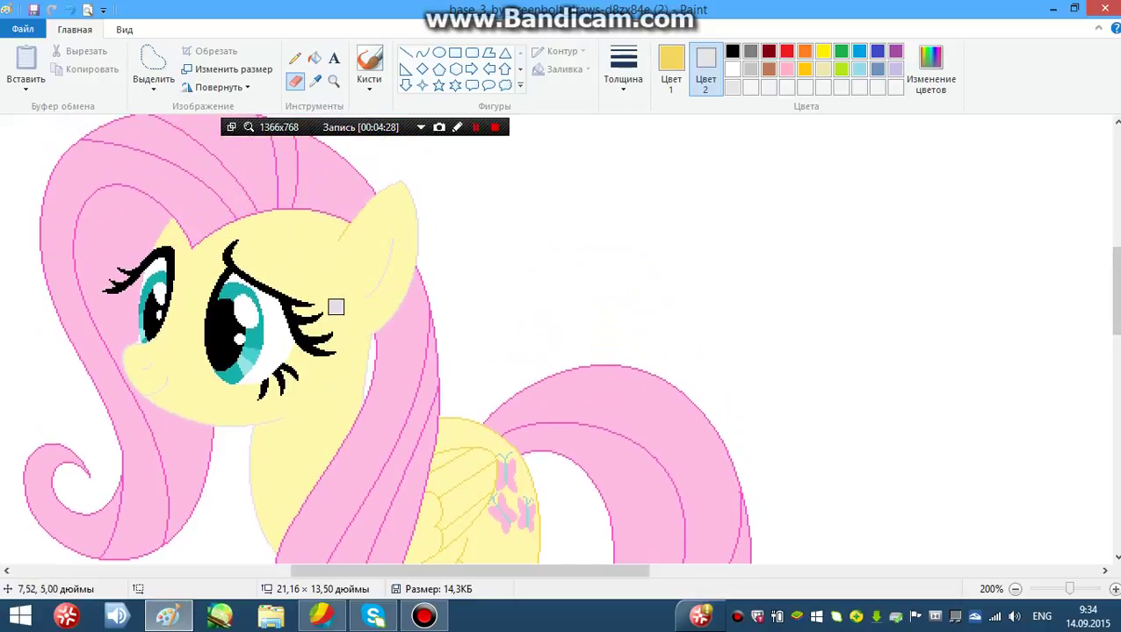
pyautogui.scroll(-2, 481, 356)
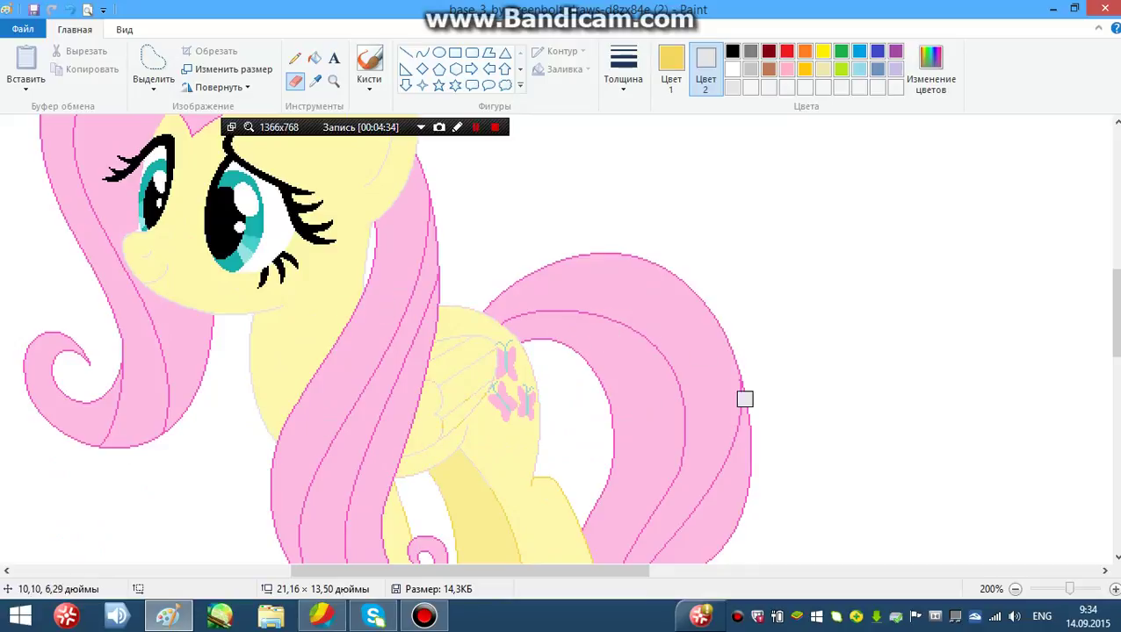
pyautogui.scroll(-4, 431, 409)
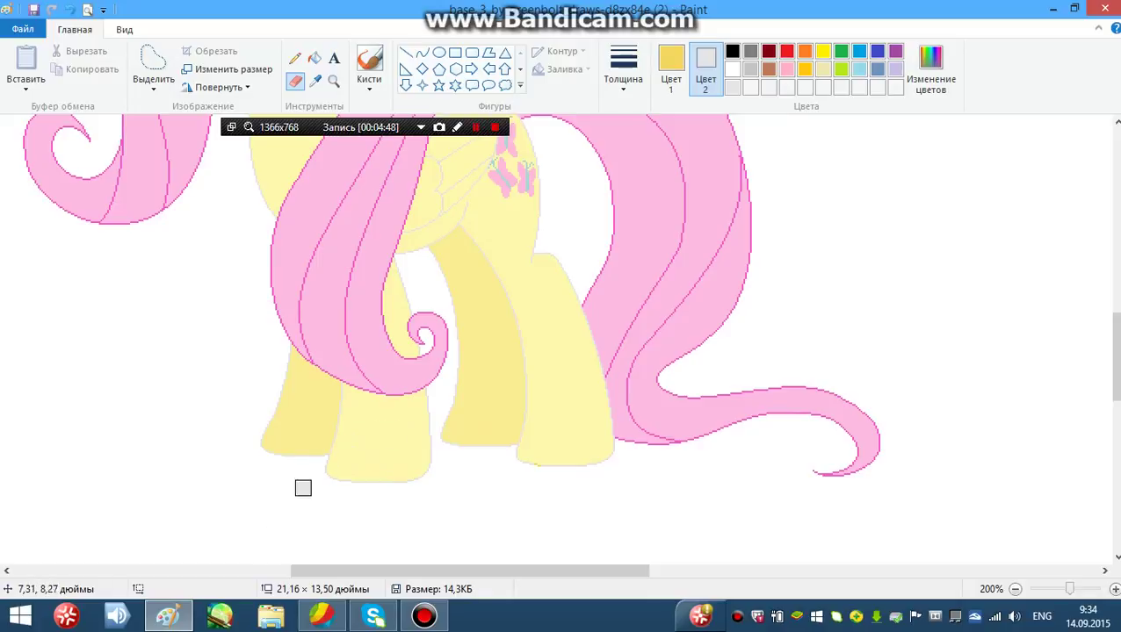
# Step: Set Colour 1 to very light grey, RGB 245, 245, 245, and fill the head, neck, body, wing and near legs
pyautogui.moveTo(1114, 356); pyautogui.dragTo(1114, 286)
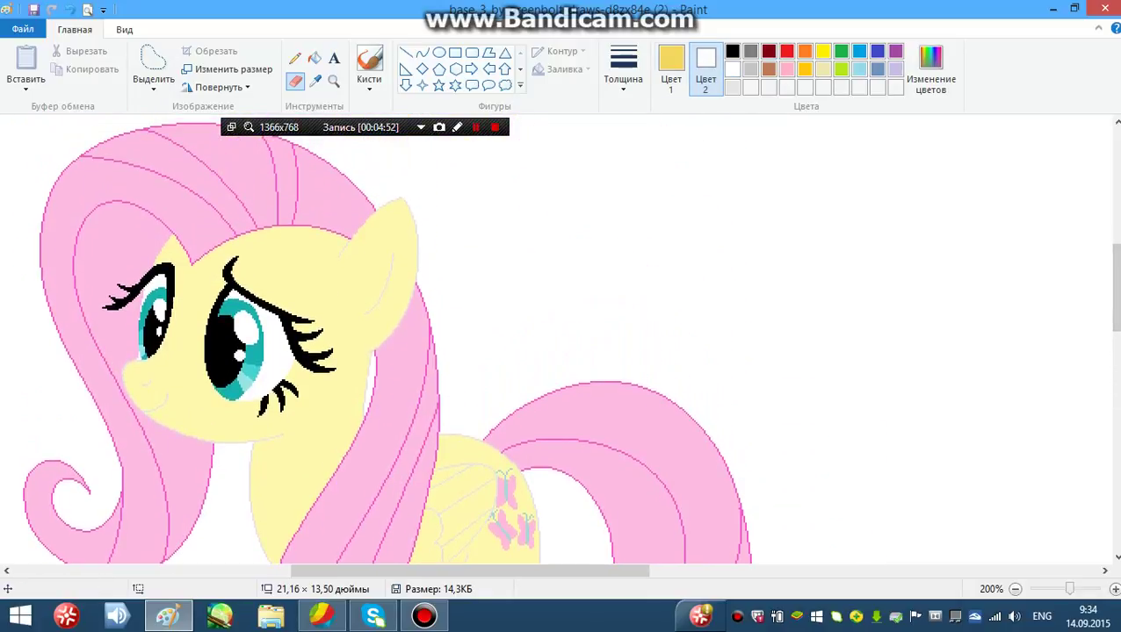
pyautogui.click(671, 69)
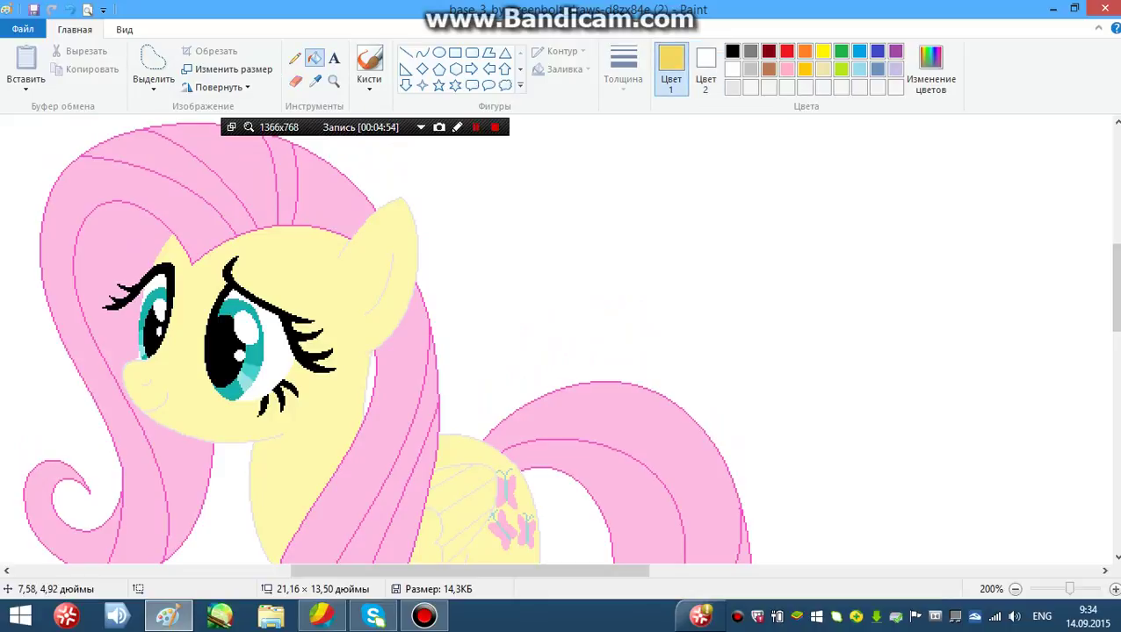
pyautogui.click(930, 71)
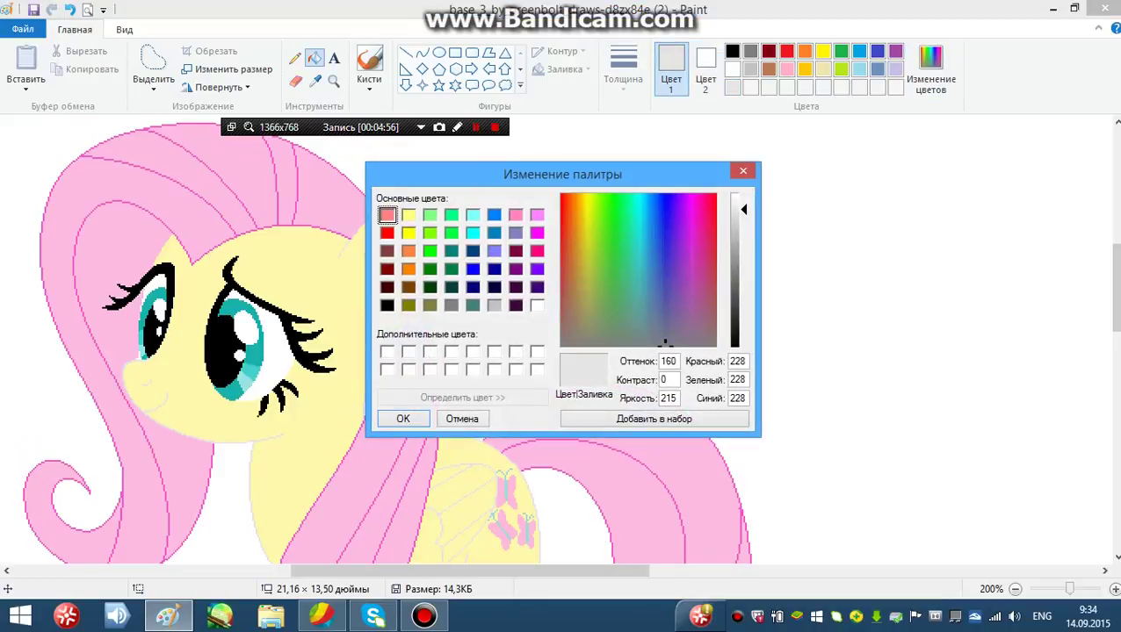
pyautogui.moveTo(744, 209); pyautogui.dragTo(743, 200)
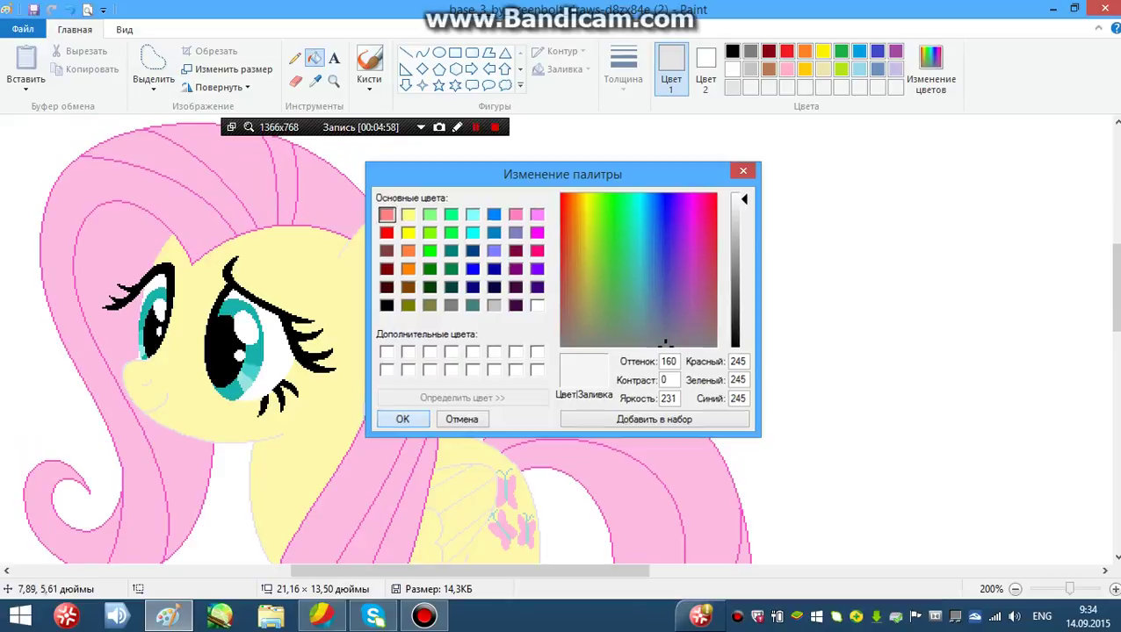
pyautogui.click(403, 419)
pyautogui.scroll(-5, 562, 343)
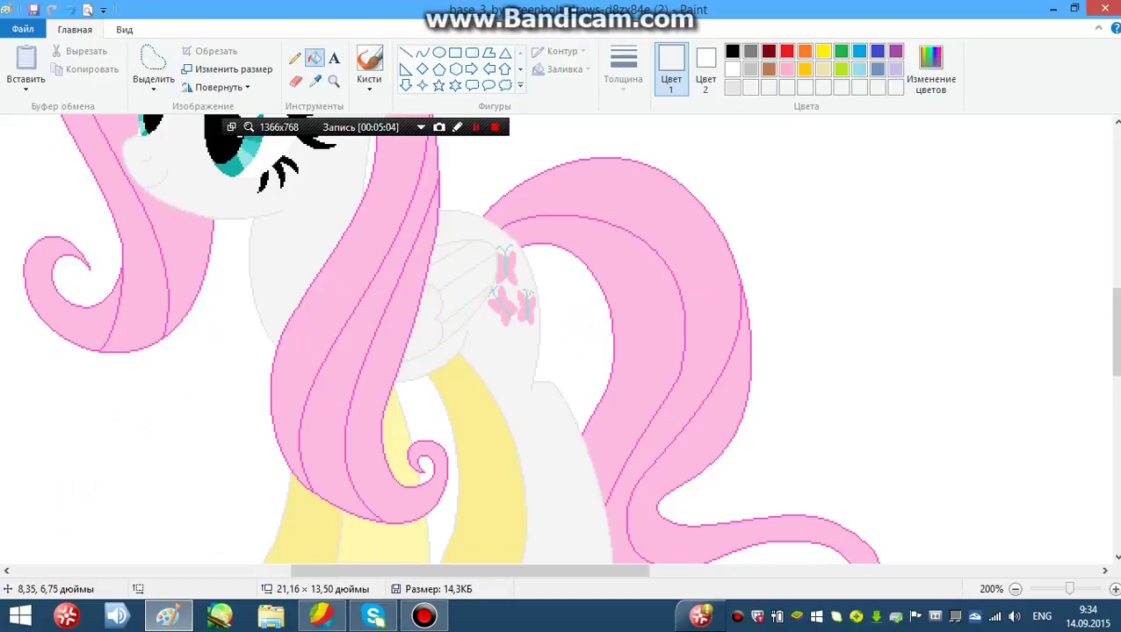
pyautogui.scroll(-3, 562, 343)
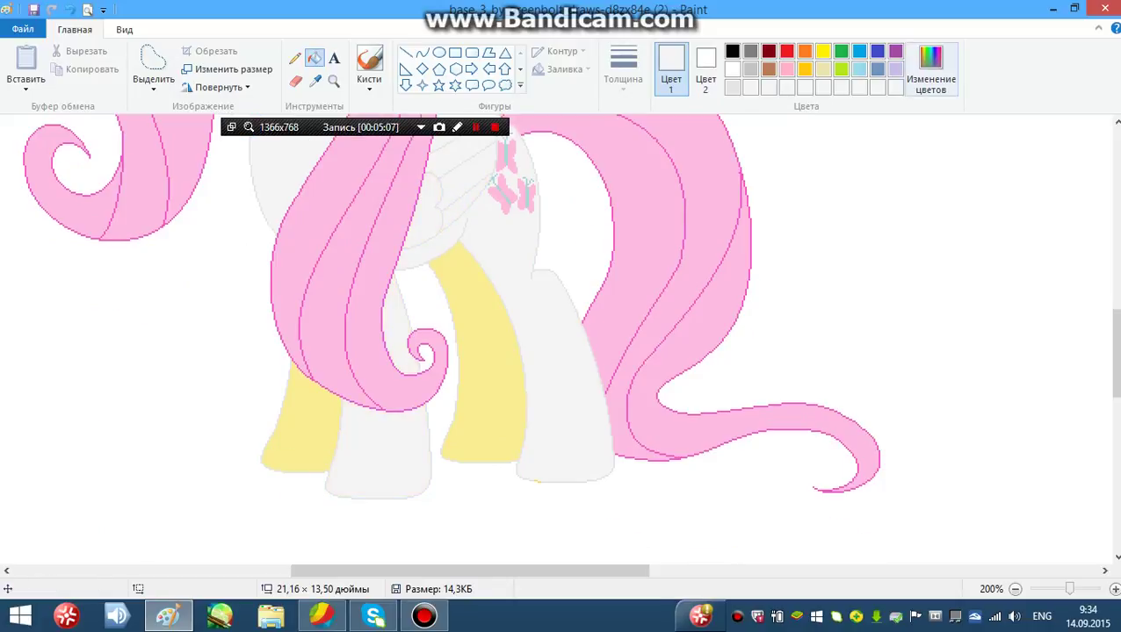
# Step: Fill the two far legs with a slightly darker grey, RGB 240, 240, 240
pyautogui.click(930, 70)
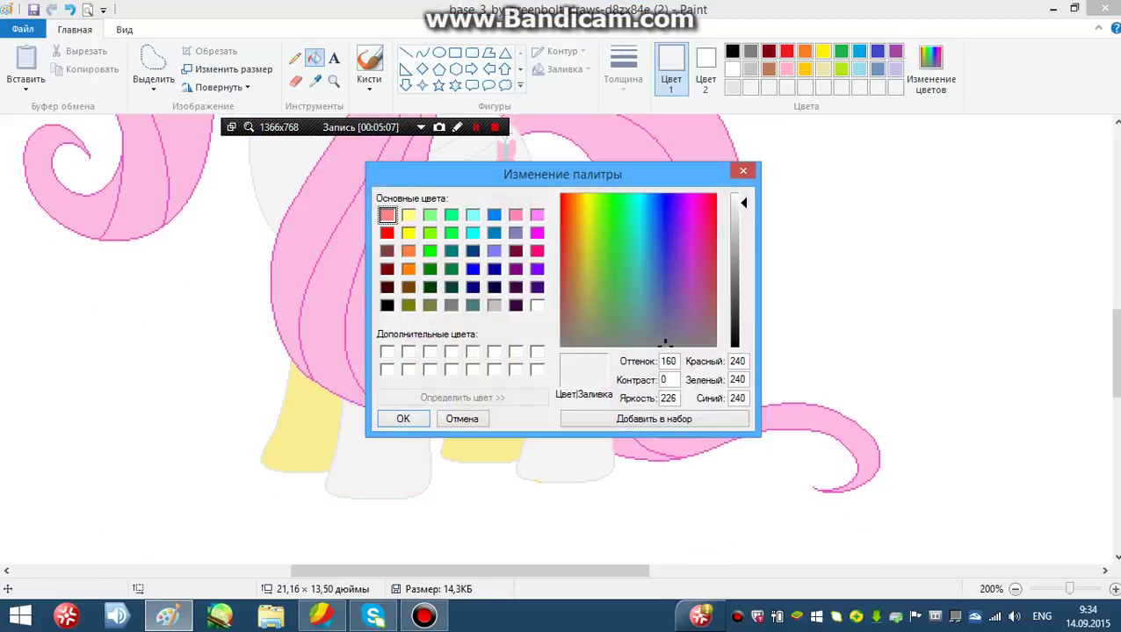
pyautogui.click(398, 422)
pyautogui.click(308, 441)
pyautogui.click(492, 352)
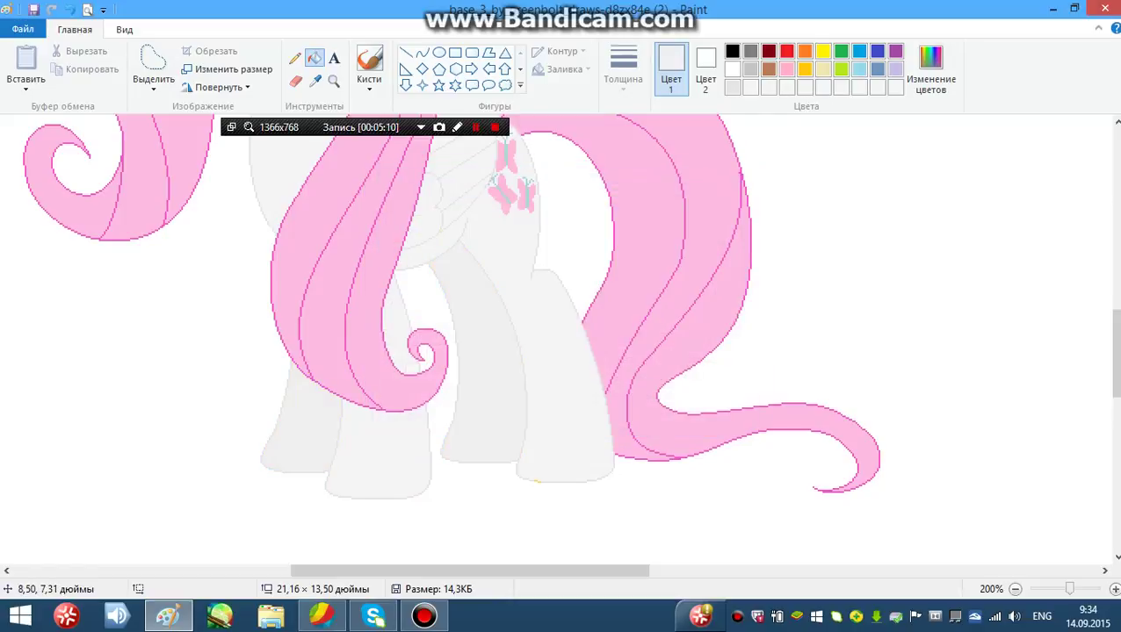
# Step: Fill the background and the enclosed gaps around the mane, legs and tail with dark grey, RGB 37, 37, 37
pyautogui.scroll(3, 562, 343)
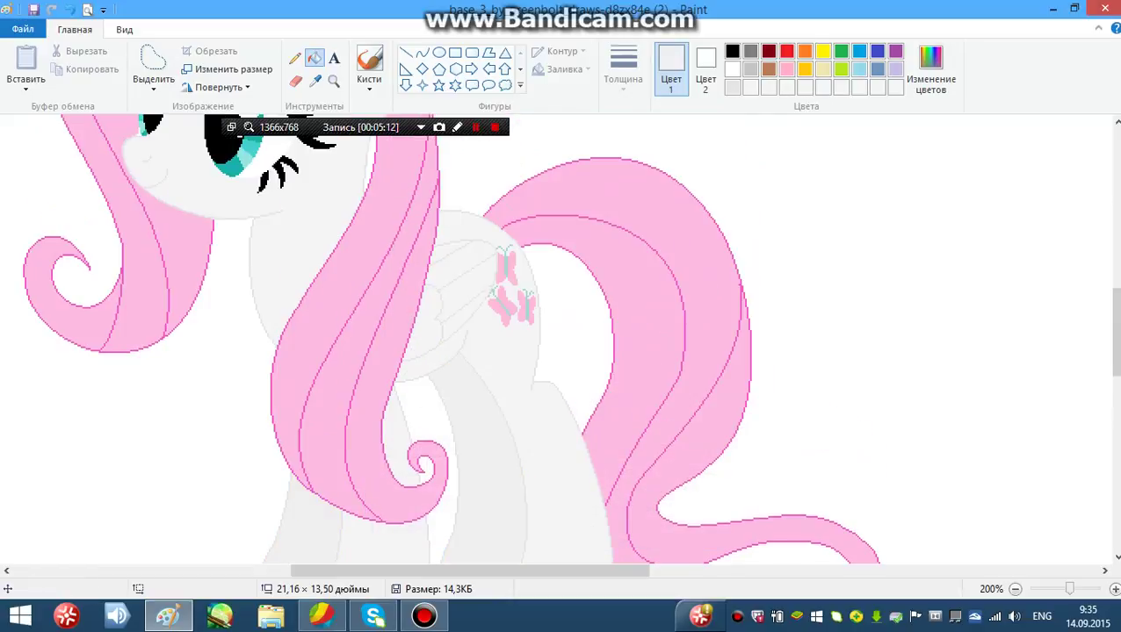
pyautogui.click(930, 70)
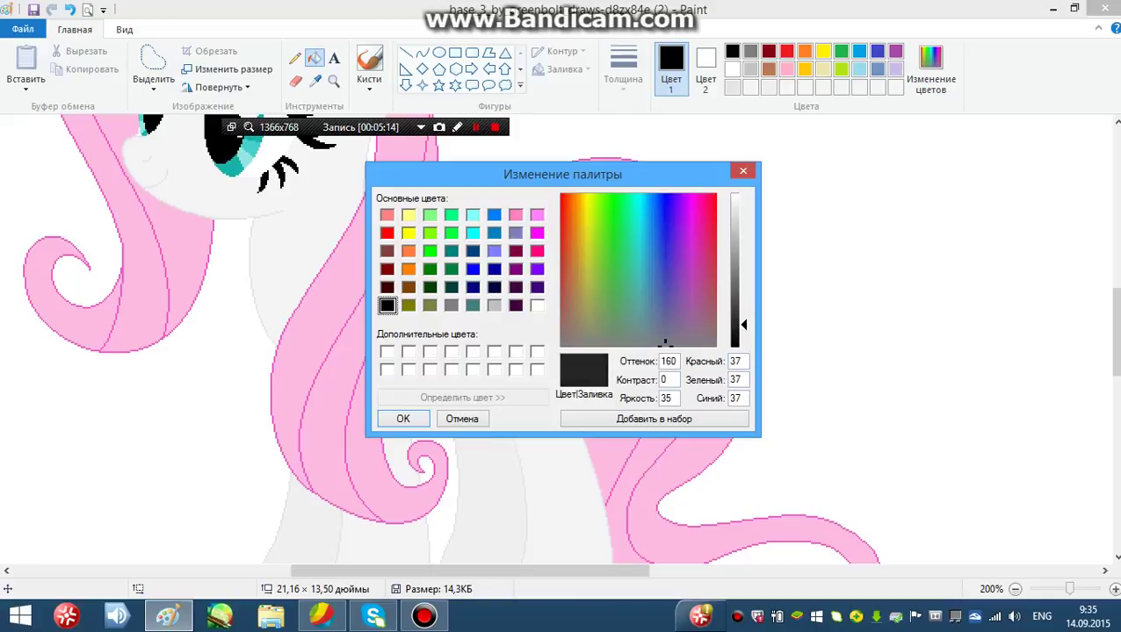
pyautogui.press('Return')
pyautogui.click(419, 394)
pyautogui.scroll(-2, 431, 369)
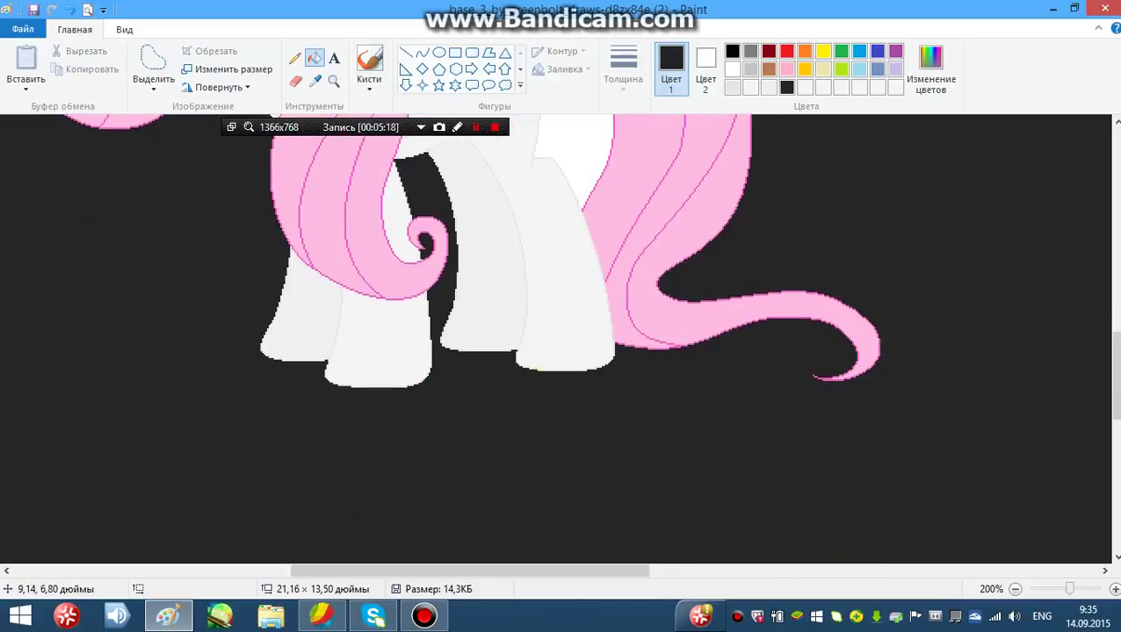
pyautogui.scroll(7, 562, 342)
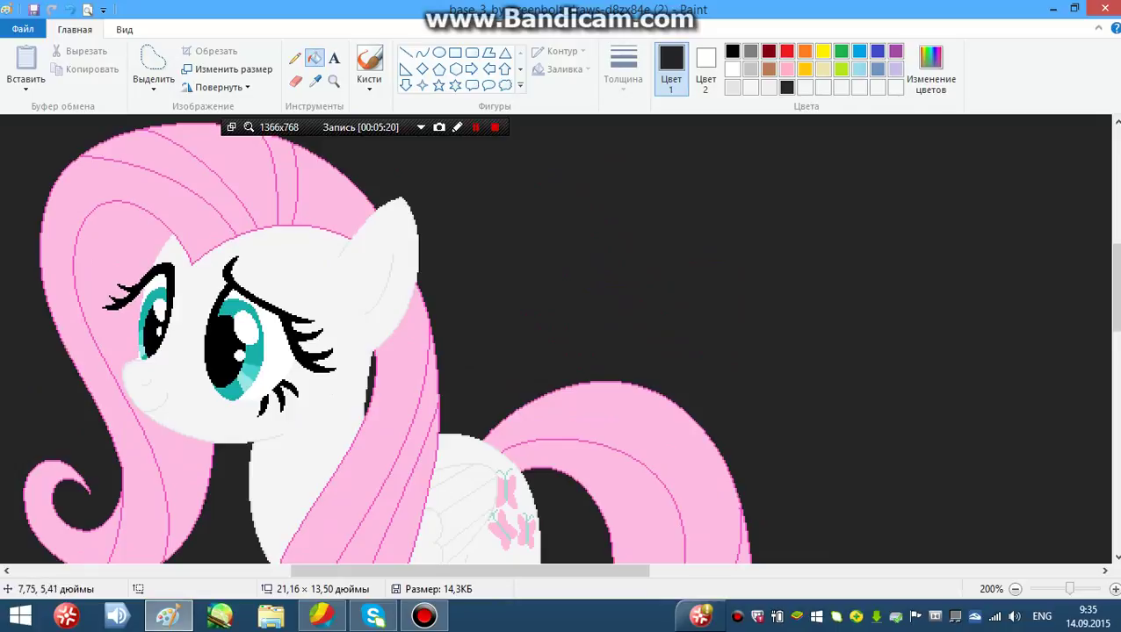
# Step: Sample the dark pink hairline colour above the forehead as Colour 1 at 300% zoom
pyautogui.click(334, 81)
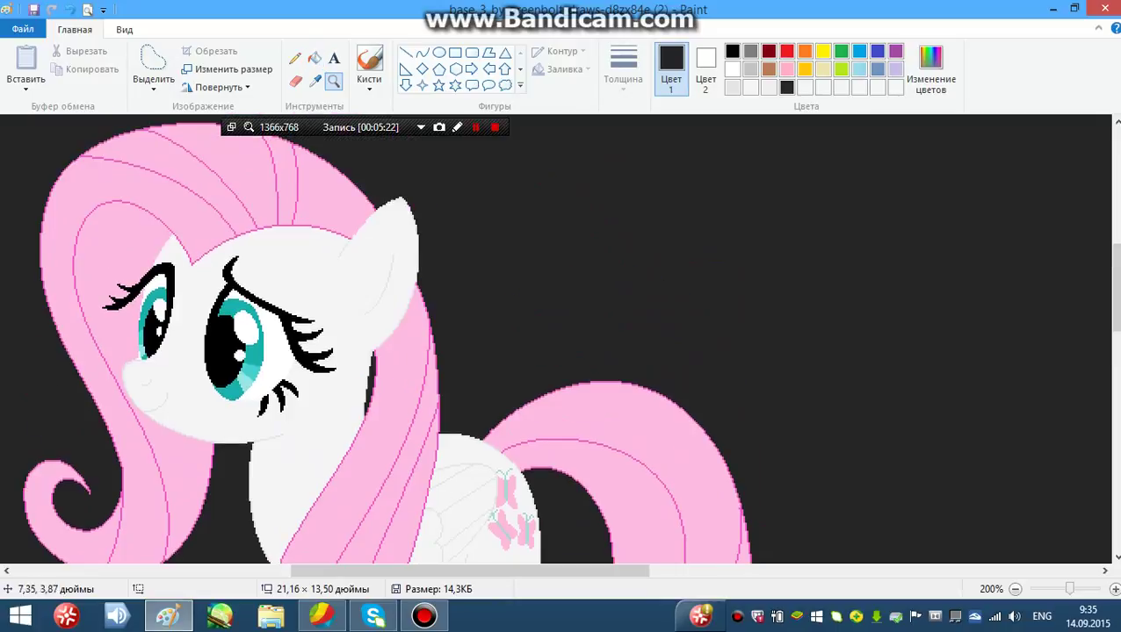
pyautogui.click(386, 308)
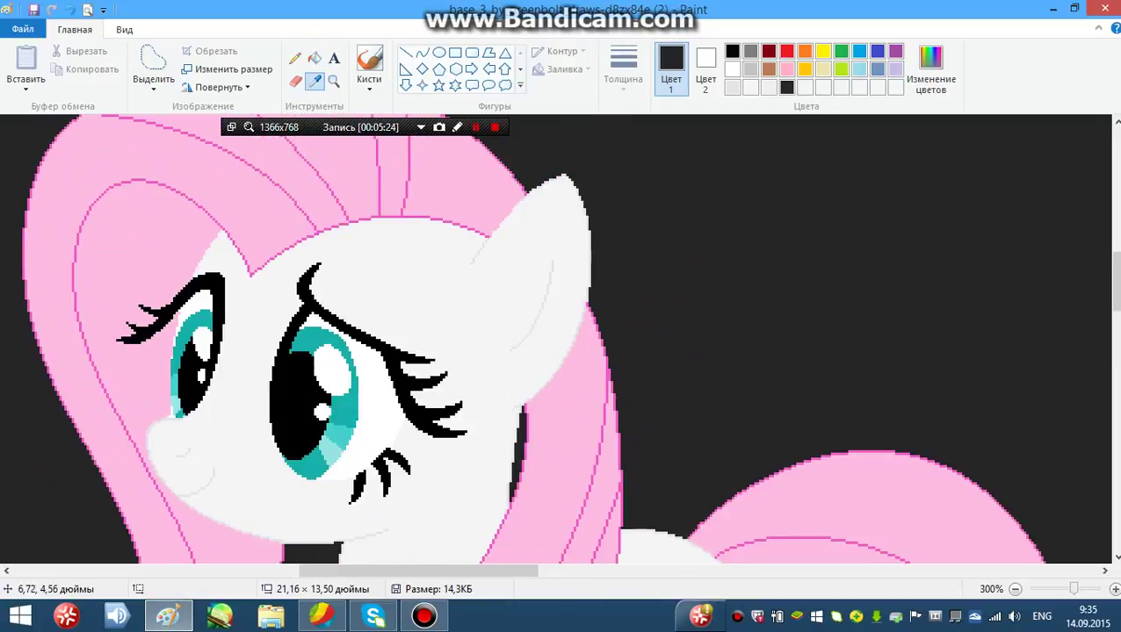
pyautogui.click(249, 271)
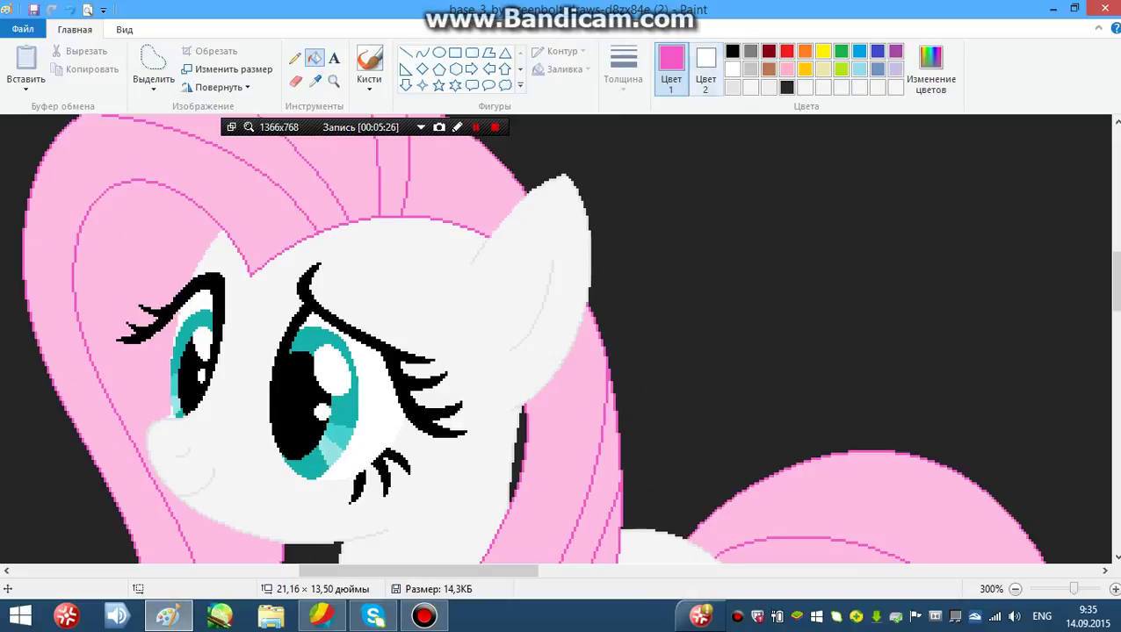
# Step: Recolour the dark pink hairline above the forehead to light grey using the Eraser
pyautogui.click(705, 70)
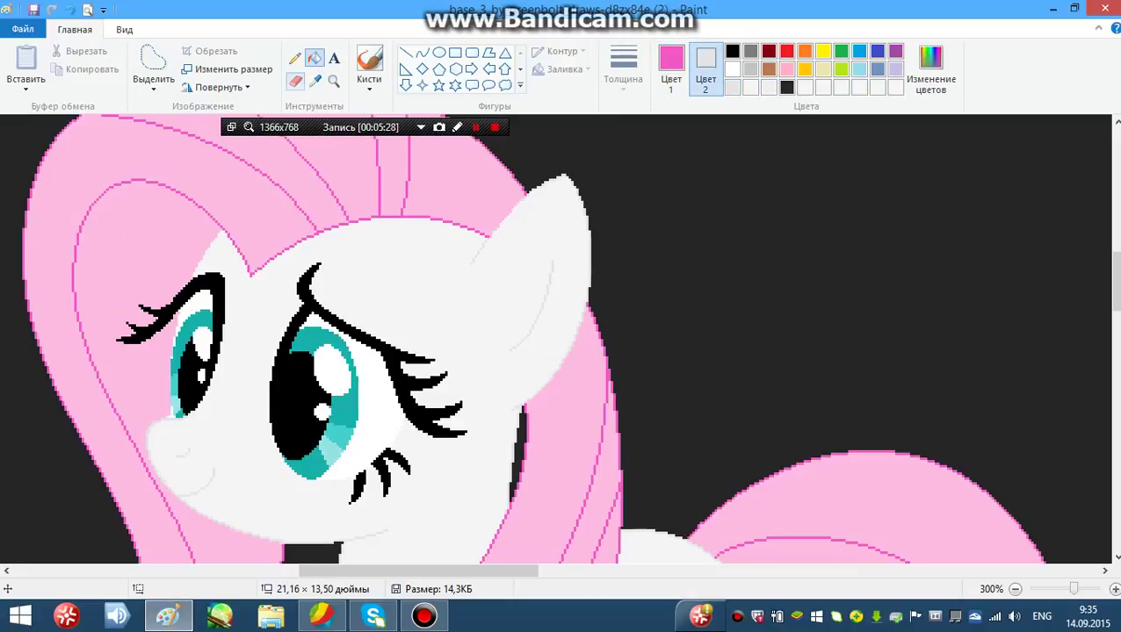
pyautogui.click(295, 80)
pyautogui.moveTo(489, 236)
pyautogui.mouseDown()
pyautogui.moveTo(359, 229)
pyautogui.moveTo(248, 278)
pyautogui.mouseUp()
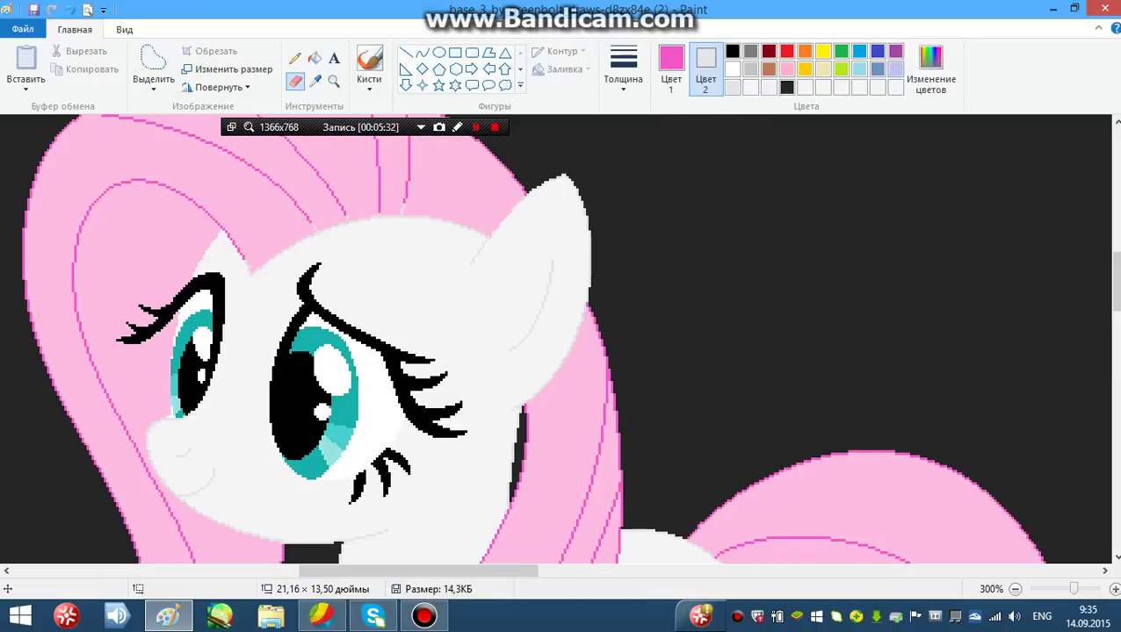
# Step: Set Colour 2 to bright pink, RGB 255, 128, 255, and recolour the dark pink outlines and strand lines of the upper mane
pyautogui.click(931, 70)
pyautogui.click(537, 215)
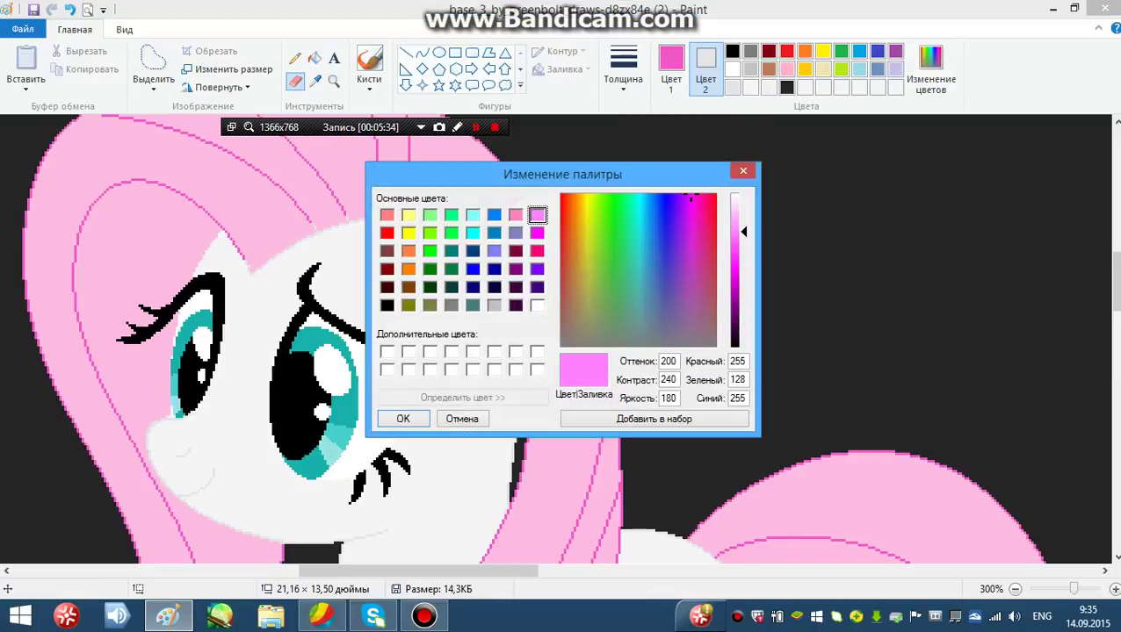
pyautogui.click(403, 419)
pyautogui.scroll(3, 461, 356)
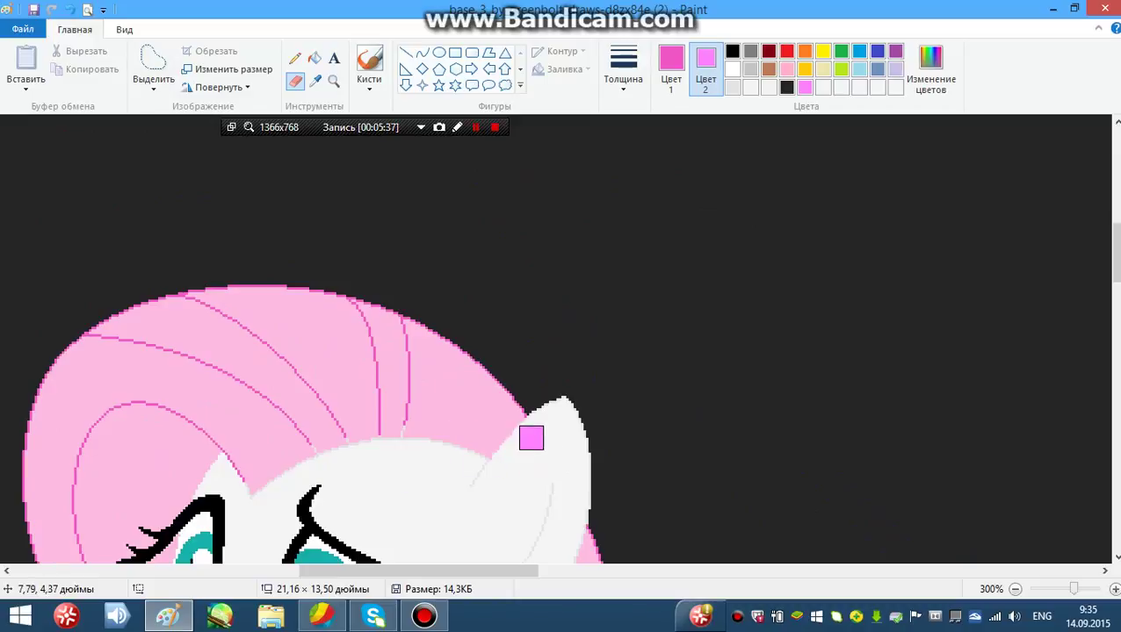
pyautogui.moveTo(532, 438)
pyautogui.mouseDown()
pyautogui.moveTo(423, 324)
pyautogui.moveTo(318, 297)
pyautogui.moveTo(390, 339)
pyautogui.moveTo(381, 351)
pyautogui.mouseUp()
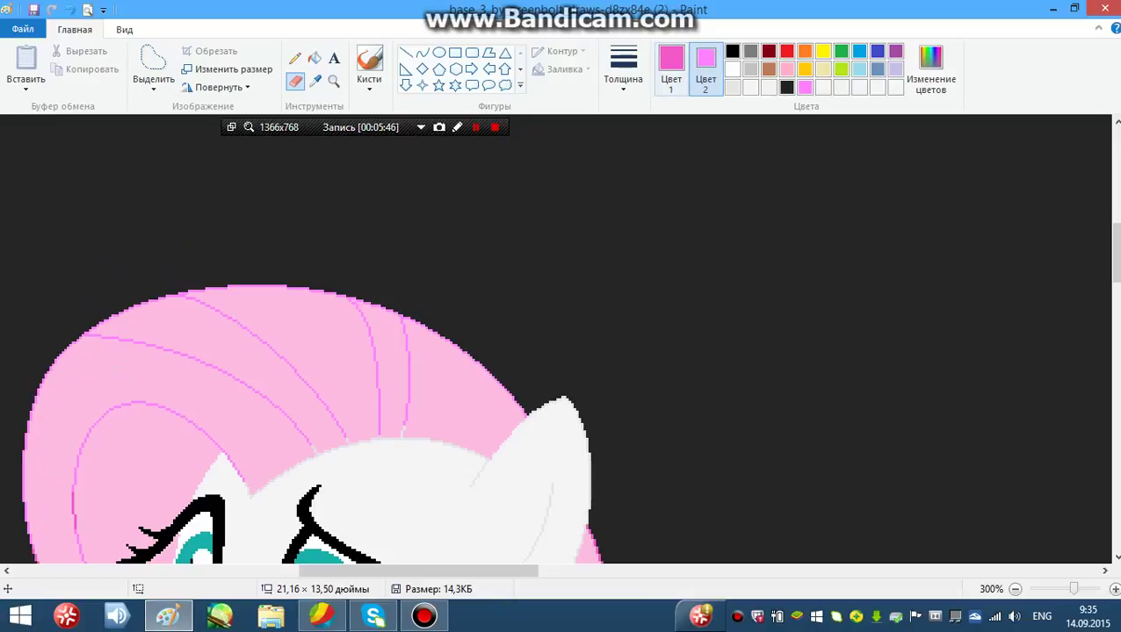
# Step: Set Colour 1 to light grey and recolour the grey hairline above the forehead to bright pink
pyautogui.click(671, 70)
pyautogui.click(732, 87)
pyautogui.scroll(-1, 673, 190)
pyautogui.moveTo(305, 345)
pyautogui.mouseDown()
pyautogui.moveTo(247, 390)
pyautogui.moveTo(257, 361)
pyautogui.moveTo(306, 358)
pyautogui.moveTo(334, 329)
pyautogui.moveTo(470, 334)
pyautogui.mouseUp()
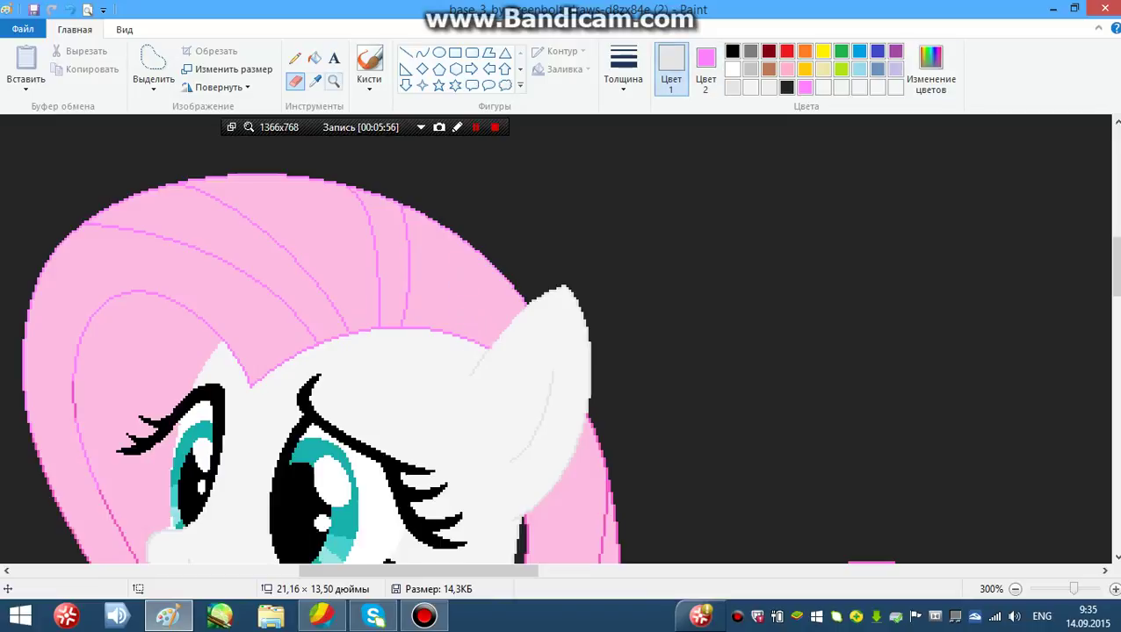
# Step: Sample the mane's dark pink outline as Colour 1 and recolour the front lock's outlines, strand lines and curl to bright pink
pyautogui.click(316, 81)
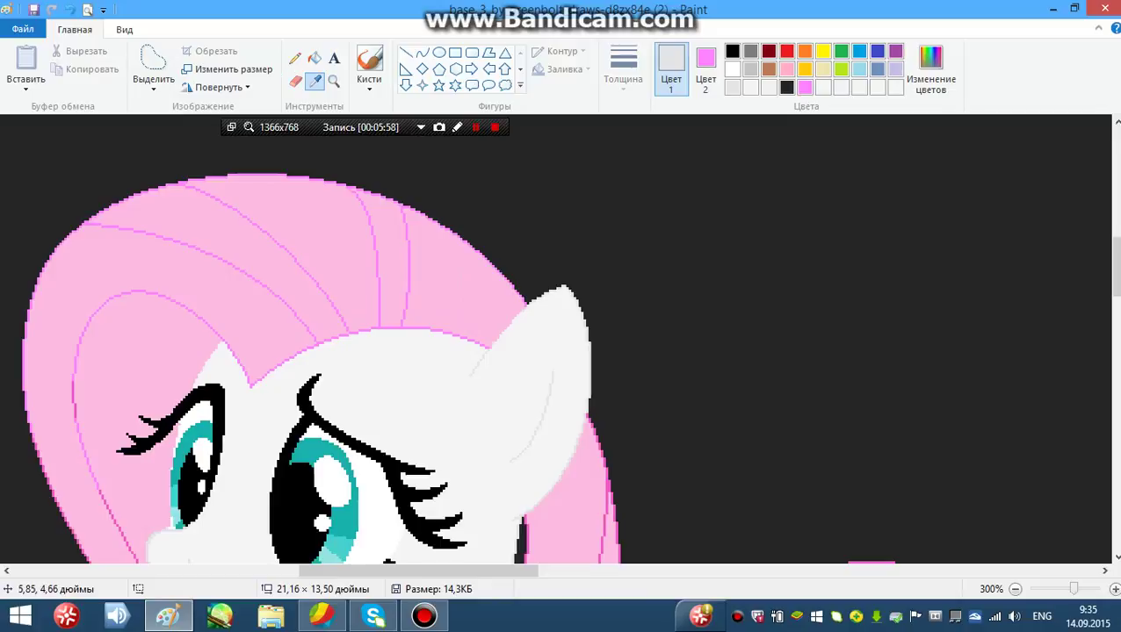
pyautogui.click(72, 394)
pyautogui.scroll(-3, 65, 328)
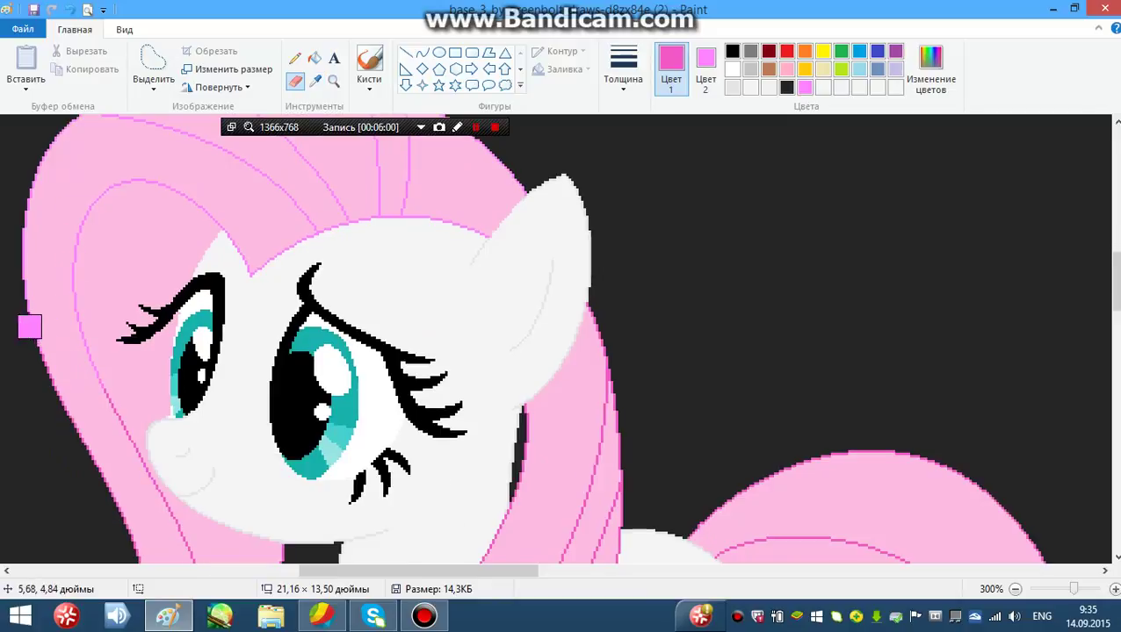
pyautogui.scroll(-7, 70, 325)
pyautogui.scroll(4, 105, 228)
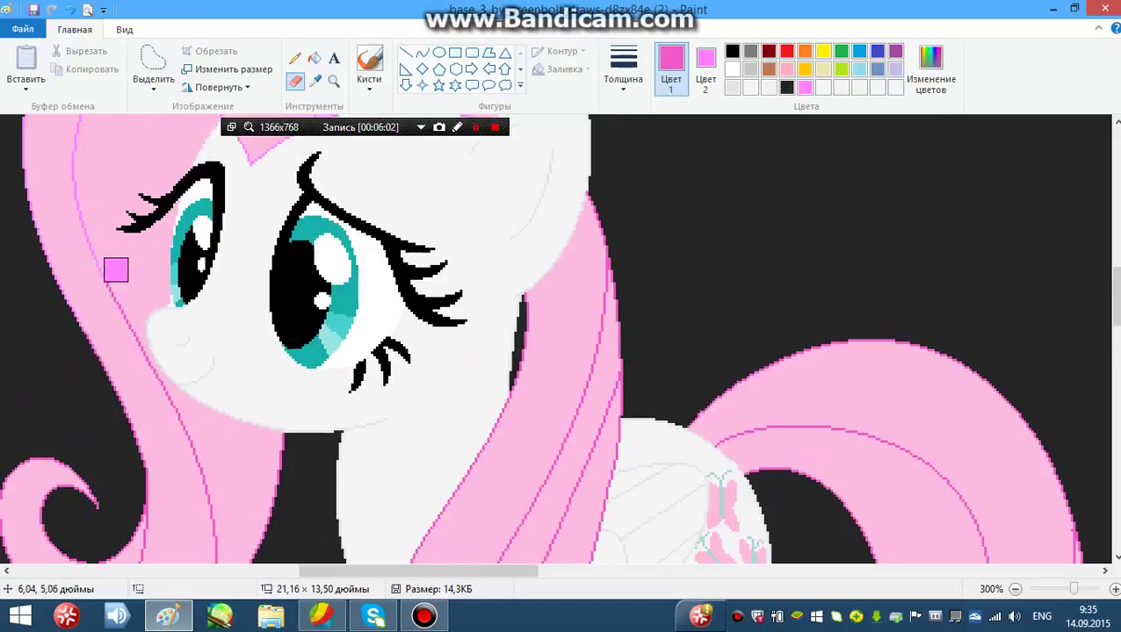
pyautogui.scroll(-3, 180, 337)
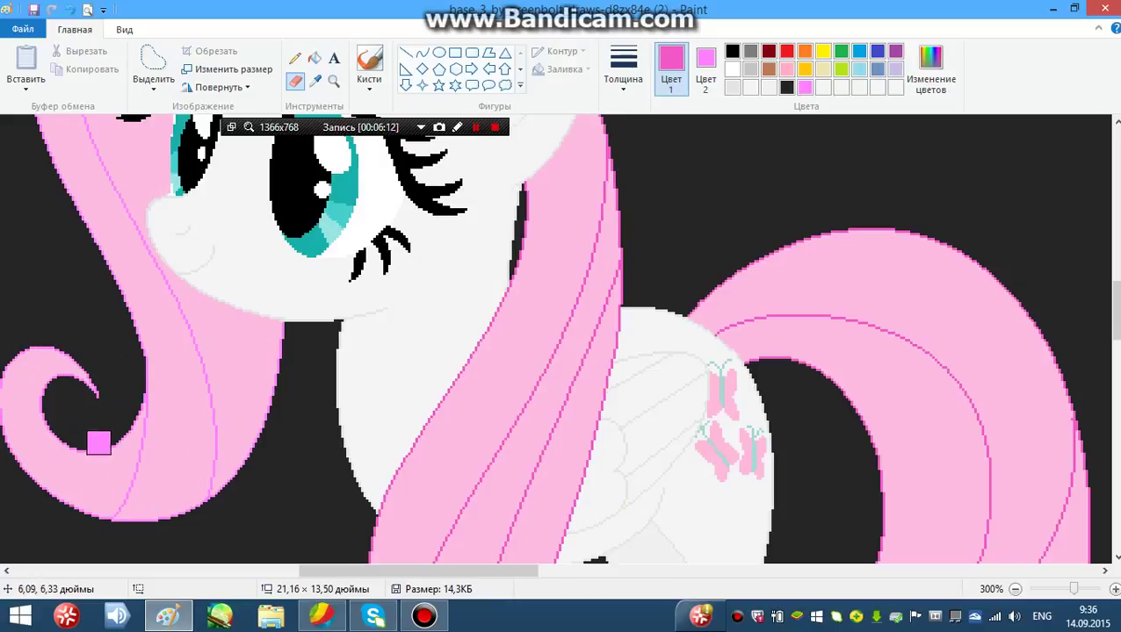
# Step: Recolour the first strand line and the curled tip of the long mane lock beside the neck to bright pink
pyautogui.moveTo(401, 571); pyautogui.dragTo(427, 571)
pyautogui.scroll(3, 514, 455)
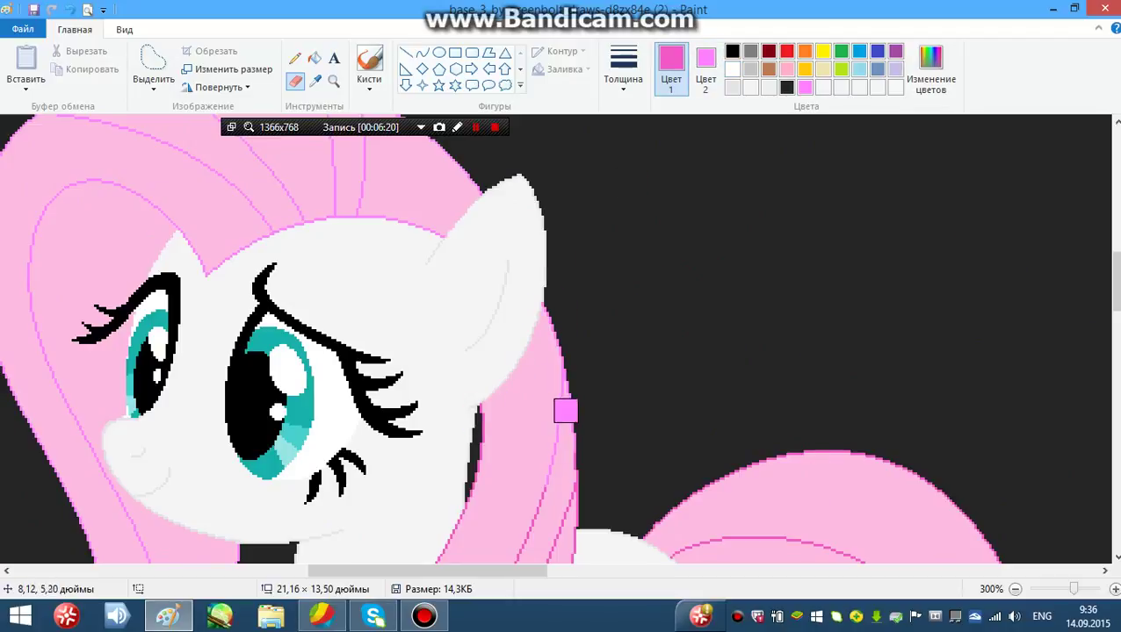
pyautogui.scroll(-2, 615, 343)
pyautogui.scroll(-3, 562, 360)
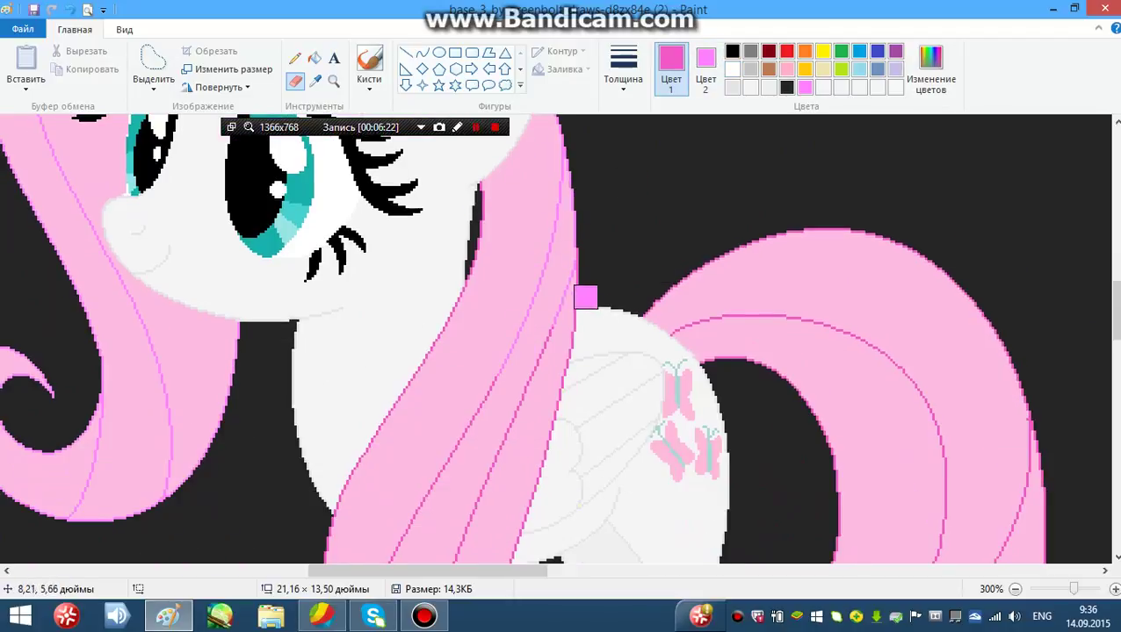
pyautogui.scroll(-3, 439, 395)
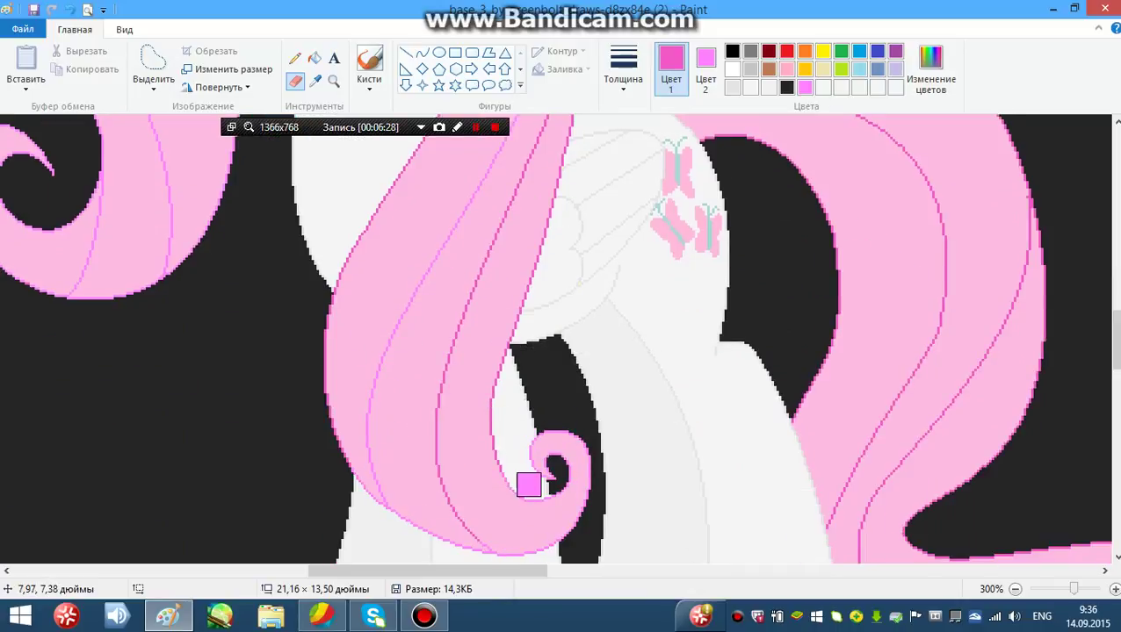
# Step: Recolour the remaining strand line and both side edges of the long mane lock to bright pink
pyautogui.scroll(3, 562, 316)
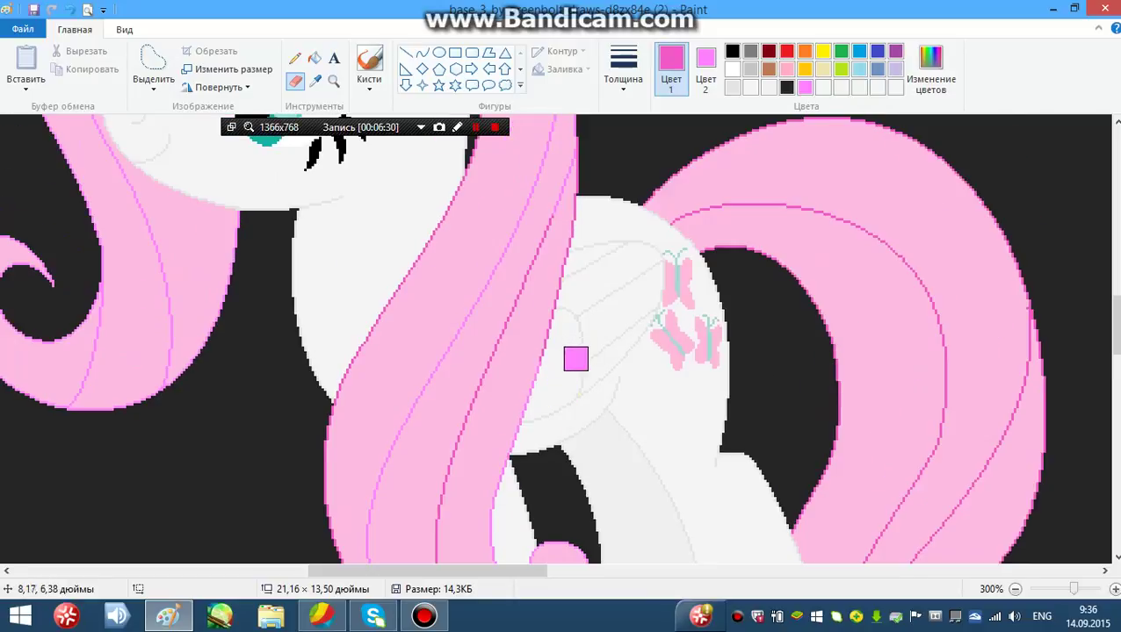
pyautogui.scroll(3, 571, 333)
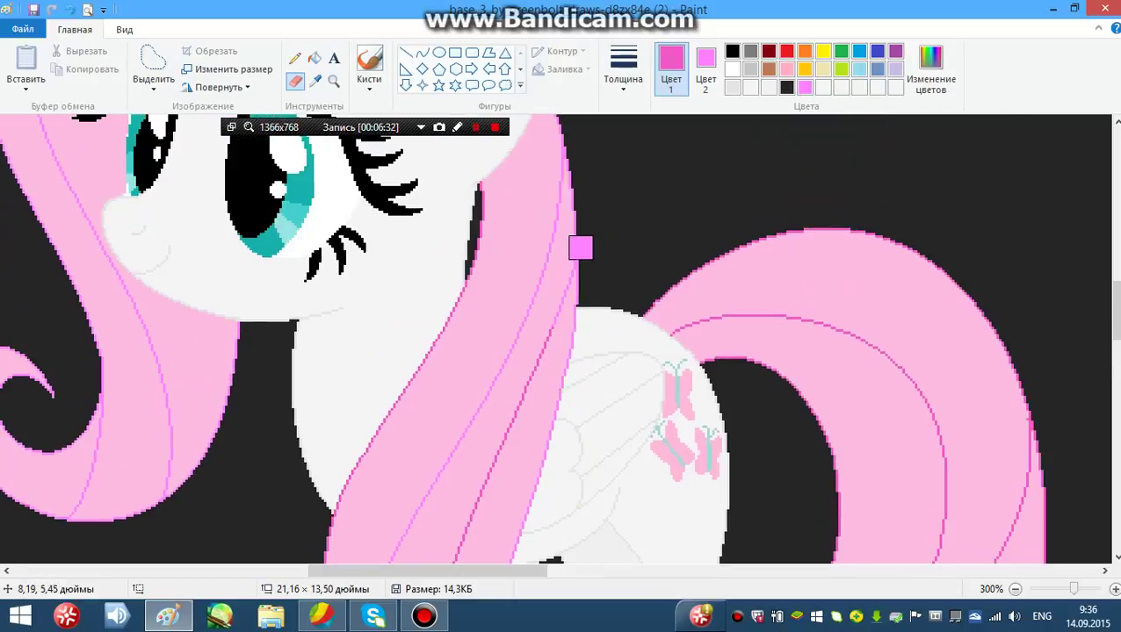
pyautogui.scroll(-3, 534, 373)
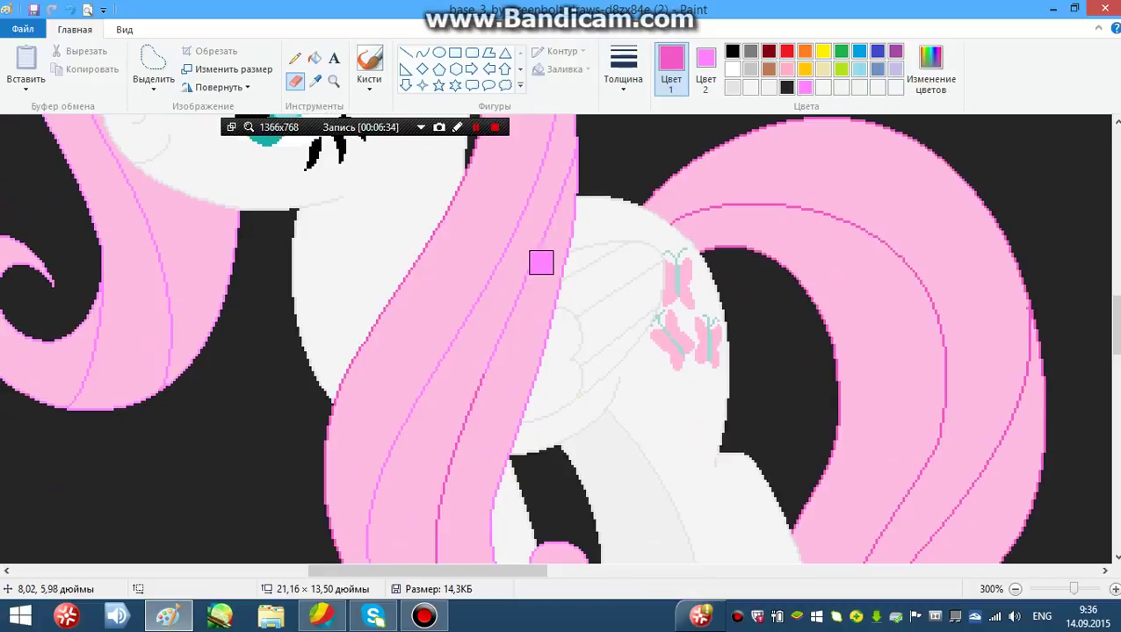
pyautogui.scroll(-3, 463, 401)
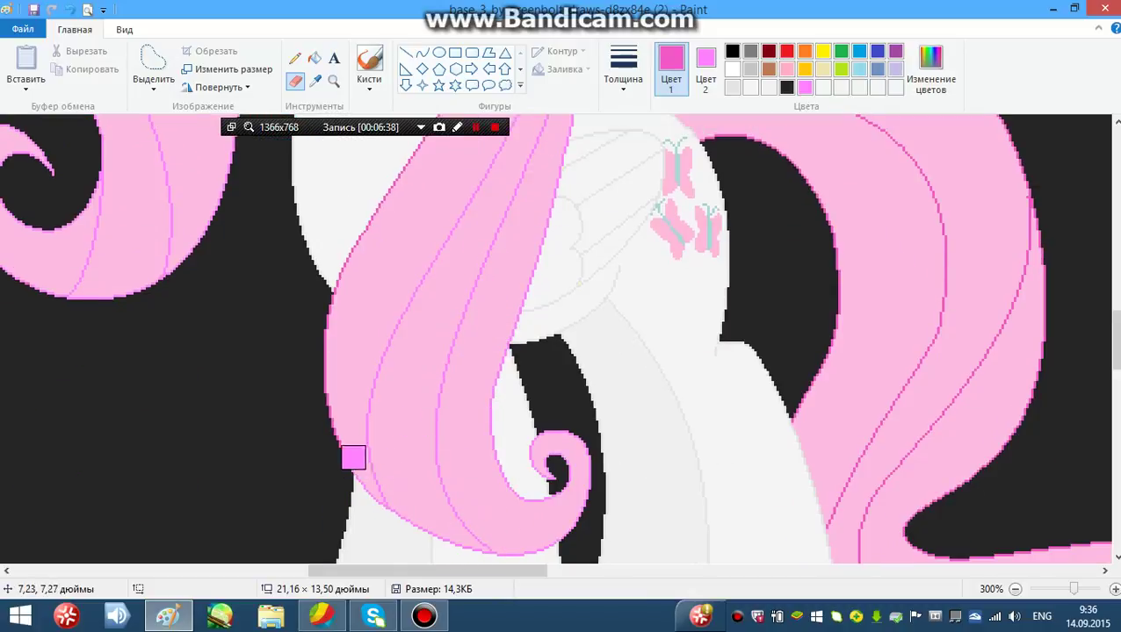
pyautogui.scroll(3, 465, 233)
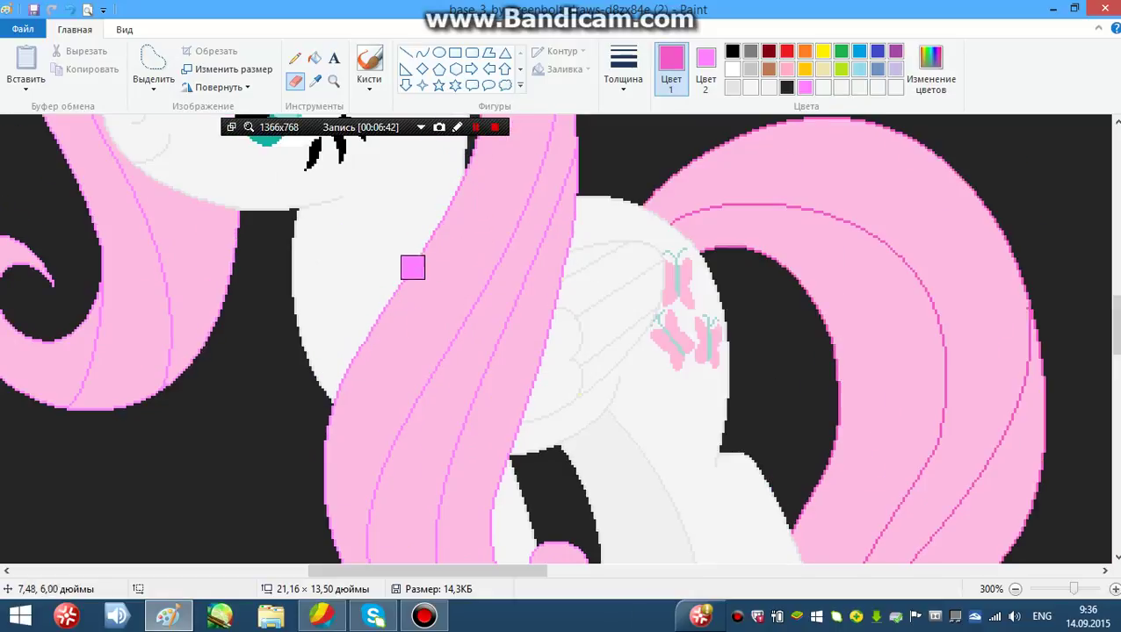
pyautogui.scroll(5, 412, 267)
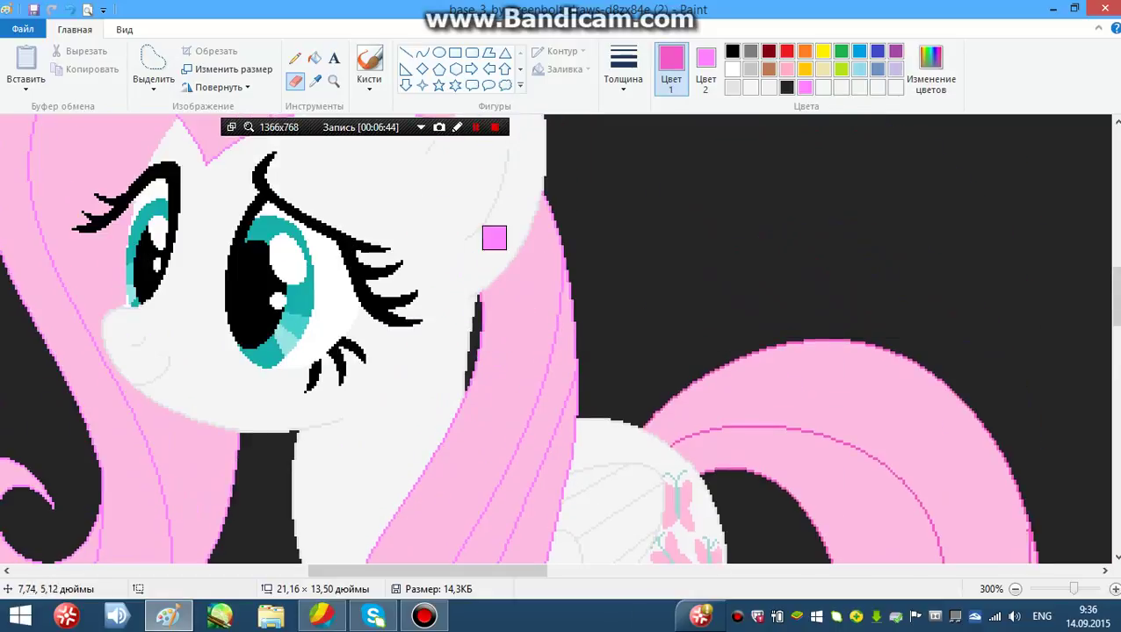
# Step: Recolour the tail's upper outline and the upper part of its outer strand line to bright pink at 300% zoom
pyautogui.click(334, 81)
pyautogui.rightClick(180, 148)
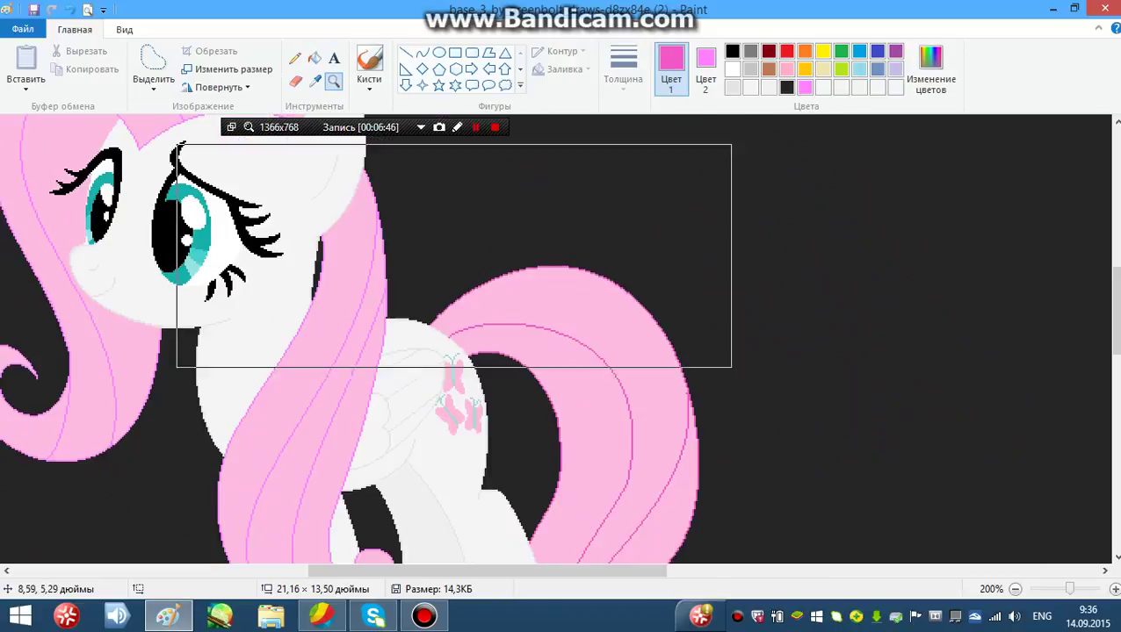
pyautogui.click(180, 253)
pyautogui.click(295, 81)
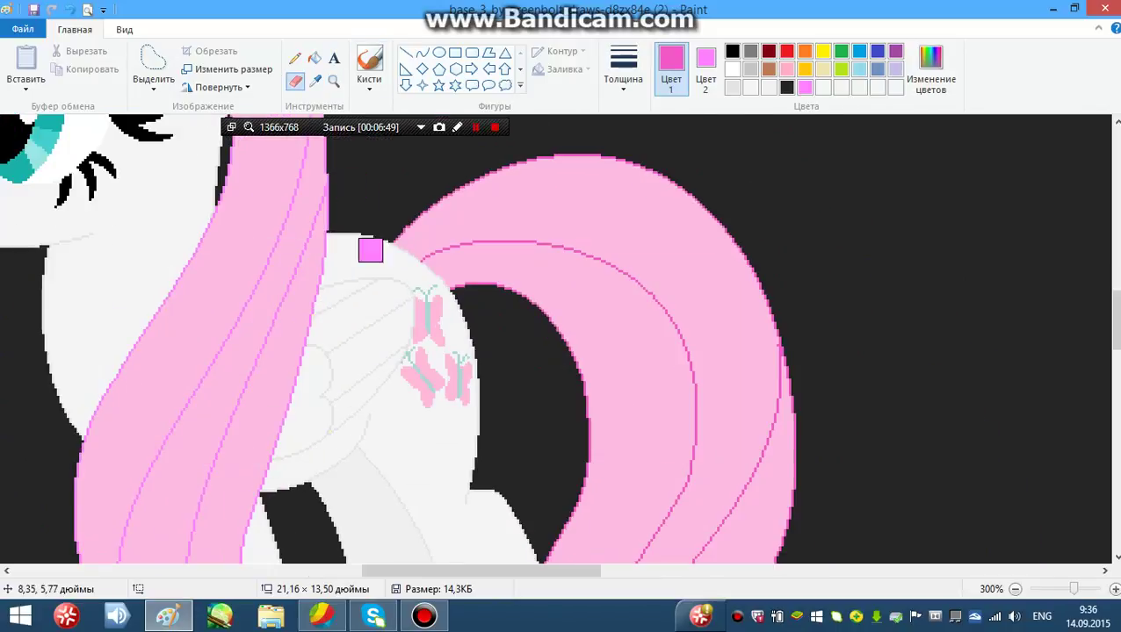
pyautogui.scroll(3, 378, 264)
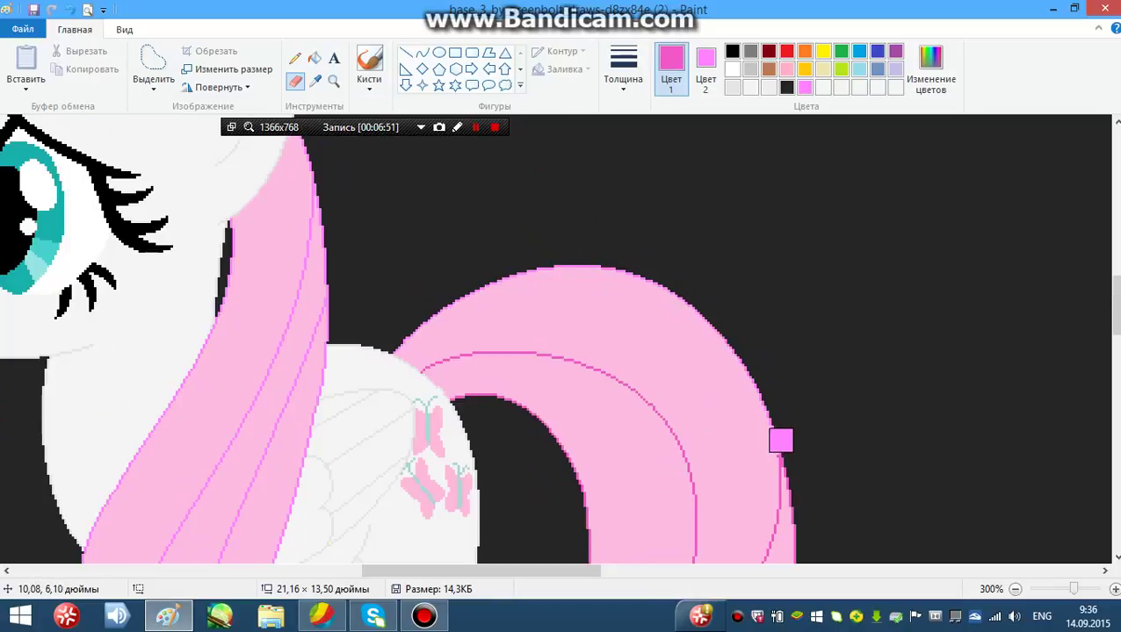
pyautogui.scroll(-6, 781, 402)
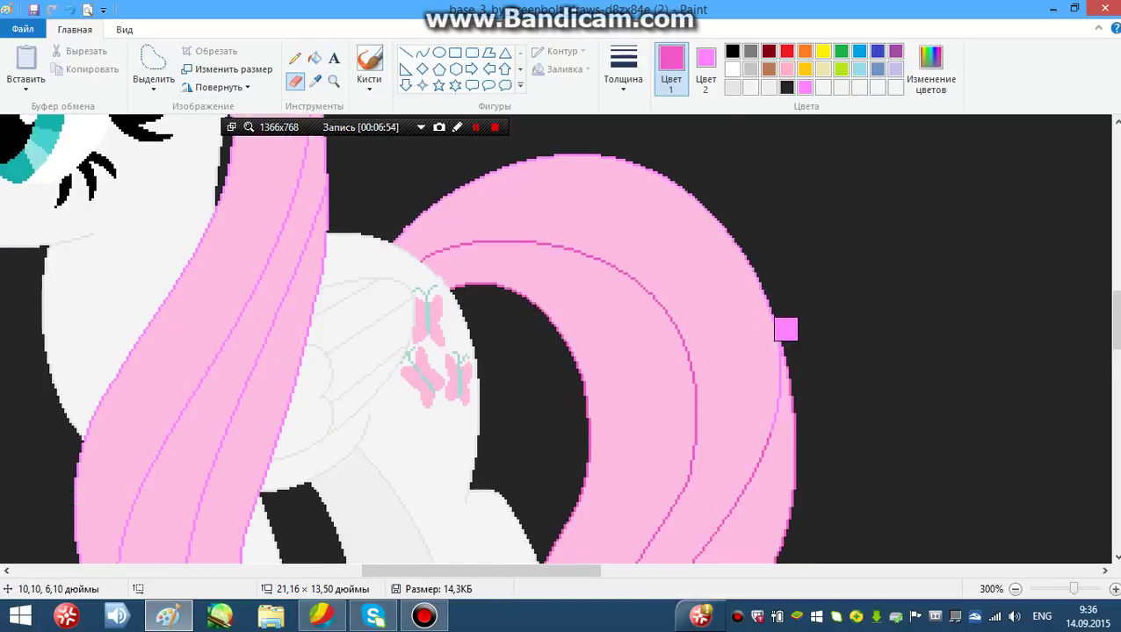
# Step: Recolour the outlines of the lower tail and its curled tip to bright pink
pyautogui.moveTo(781, 203)
pyautogui.mouseDown()
pyautogui.moveTo(627, 430)
pyautogui.moveTo(614, 468)
pyautogui.moveTo(618, 494)
pyautogui.moveTo(650, 543)
pyautogui.moveTo(679, 555)
pyautogui.moveTo(603, 542)
pyautogui.moveTo(706, 549)
pyautogui.moveTo(818, 504)
pyautogui.moveTo(927, 515)
pyautogui.moveTo(970, 556)
pyautogui.mouseUp()
pyautogui.scroll(-2, 971, 555)
pyautogui.scroll(-1, 980, 422)
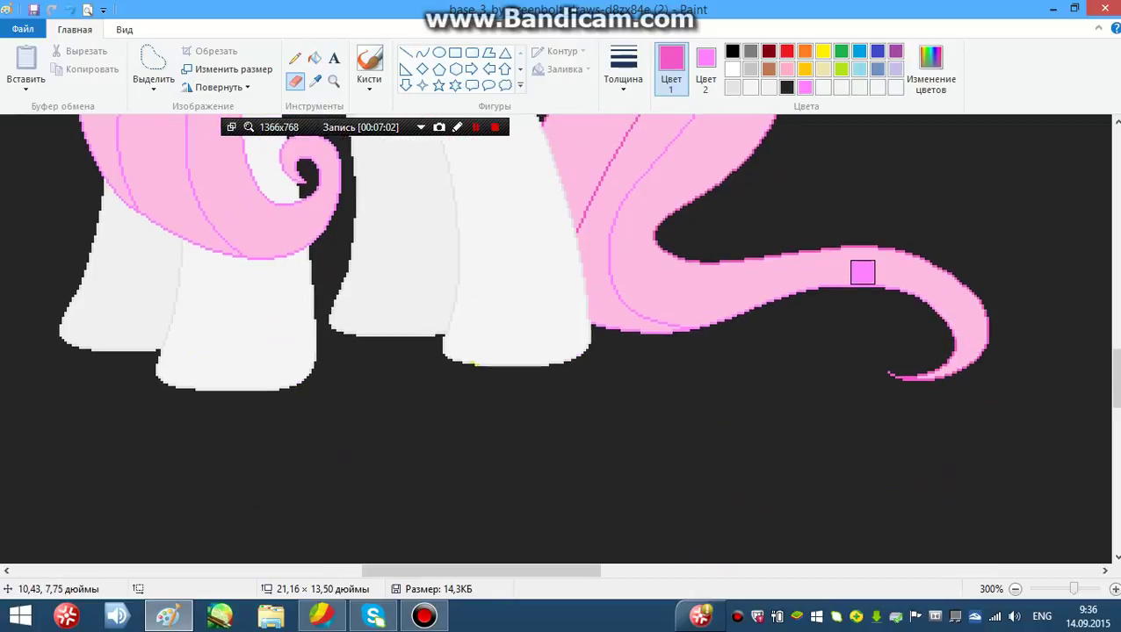
pyautogui.moveTo(965, 351)
pyautogui.mouseDown()
pyautogui.moveTo(808, 256)
pyautogui.moveTo(710, 257)
pyautogui.moveTo(650, 232)
pyautogui.moveTo(724, 178)
pyautogui.moveTo(771, 164)
pyautogui.moveTo(783, 191)
pyautogui.moveTo(732, 263)
pyautogui.moveTo(739, 279)
pyautogui.moveTo(773, 201)
pyautogui.moveTo(803, 240)
pyautogui.moveTo(786, 159)
pyautogui.moveTo(803, 221)
pyautogui.mouseUp()
# Step: Recolour the tail's inner edge and remaining inner strand line to bright pink
pyautogui.scroll(2, 770, 162)
pyautogui.scroll(2, 785, 207)
pyautogui.scroll(2, 803, 220)
pyautogui.moveTo(690, 343)
pyautogui.mouseDown()
pyautogui.moveTo(681, 382)
pyautogui.moveTo(693, 238)
pyautogui.moveTo(692, 336)
pyautogui.moveTo(679, 368)
pyautogui.moveTo(622, 405)
pyautogui.moveTo(588, 410)
pyautogui.moveTo(563, 456)
pyautogui.moveTo(548, 360)
pyautogui.moveTo(578, 270)
pyautogui.moveTo(561, 239)
pyautogui.moveTo(580, 354)
pyautogui.moveTo(531, 188)
pyautogui.moveTo(455, 173)
pyautogui.mouseUp()
pyautogui.scroll(-2, 678, 368)
pyautogui.scroll(2, 578, 271)
pyautogui.moveTo(629, 181); pyautogui.dragTo(655, 205)
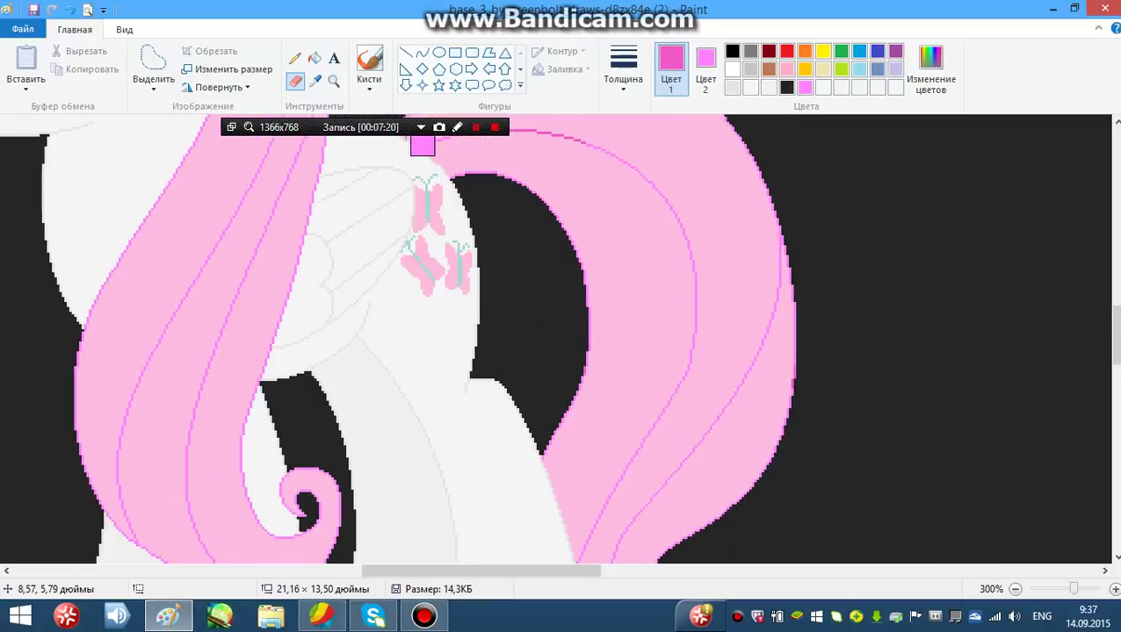
pyautogui.scroll(2, 632, 237)
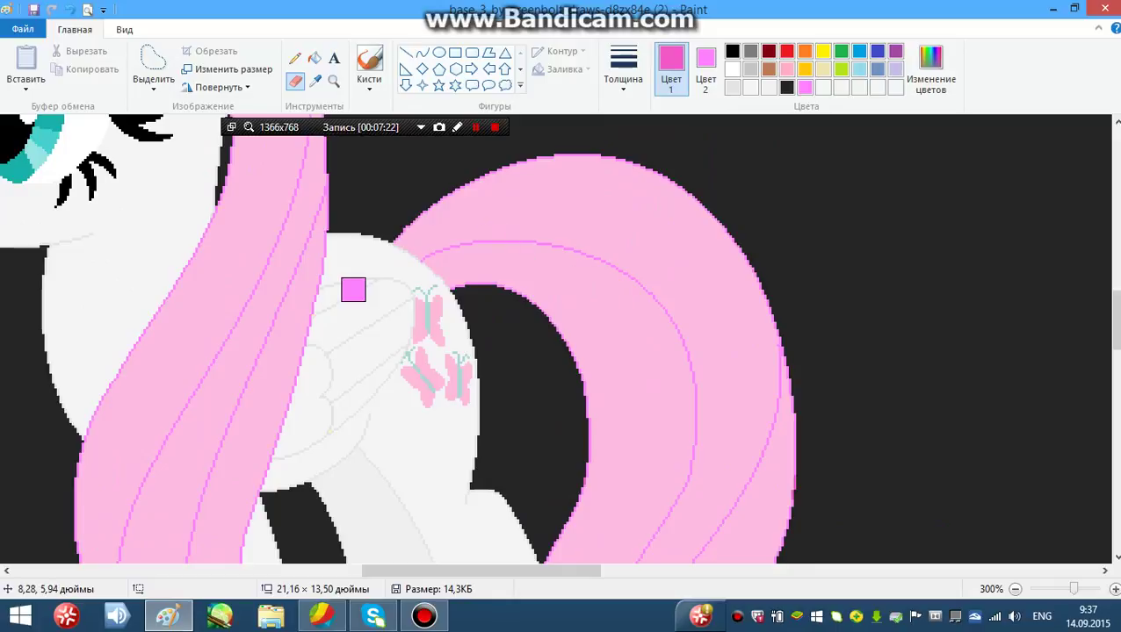
# Step: Set Colour 1 to a paler shade of the bright pink and fill all sections of the tail with it
pyautogui.scroll(-2, 505, 488)
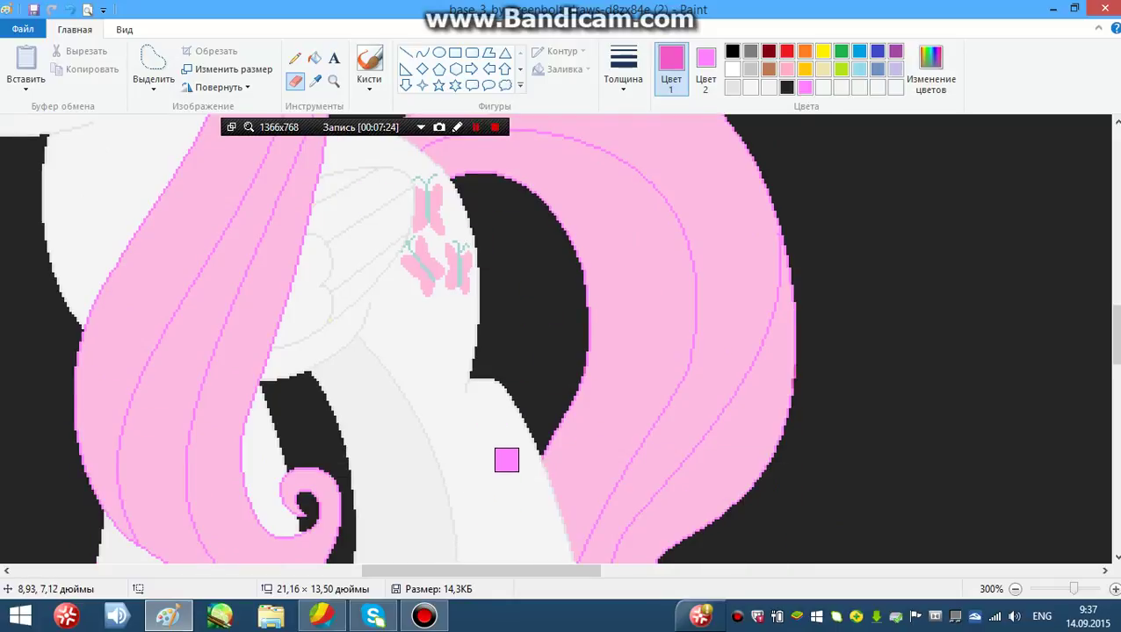
pyautogui.click(705, 69)
pyautogui.click(671, 68)
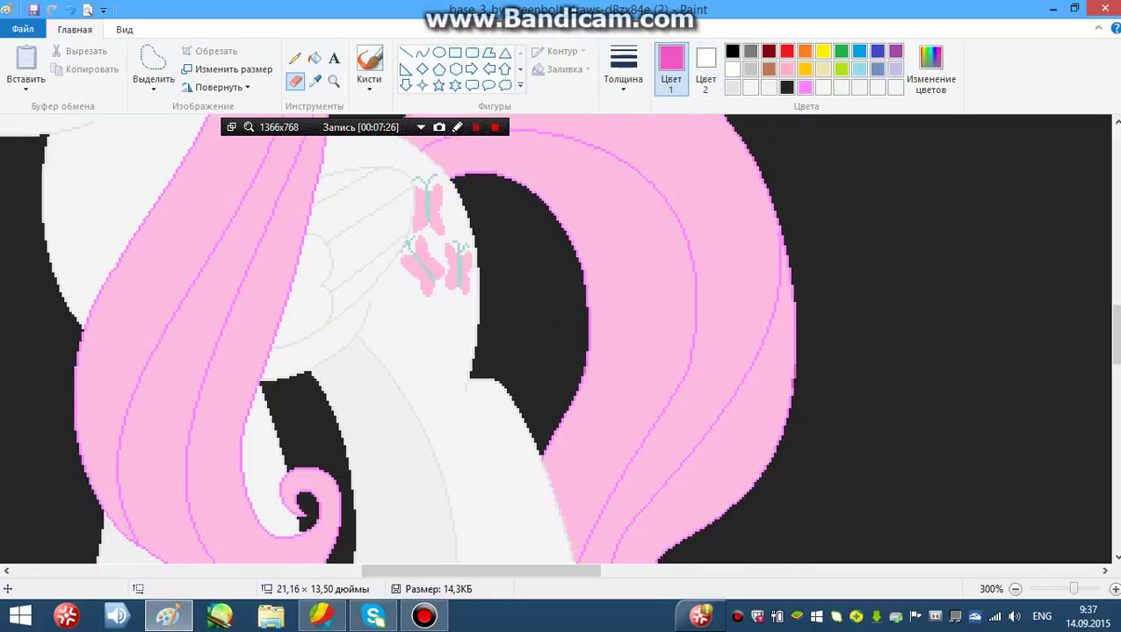
pyautogui.click(930, 70)
pyautogui.moveTo(743, 231); pyautogui.dragTo(743, 213)
pyautogui.click(403, 419)
pyautogui.click(315, 58)
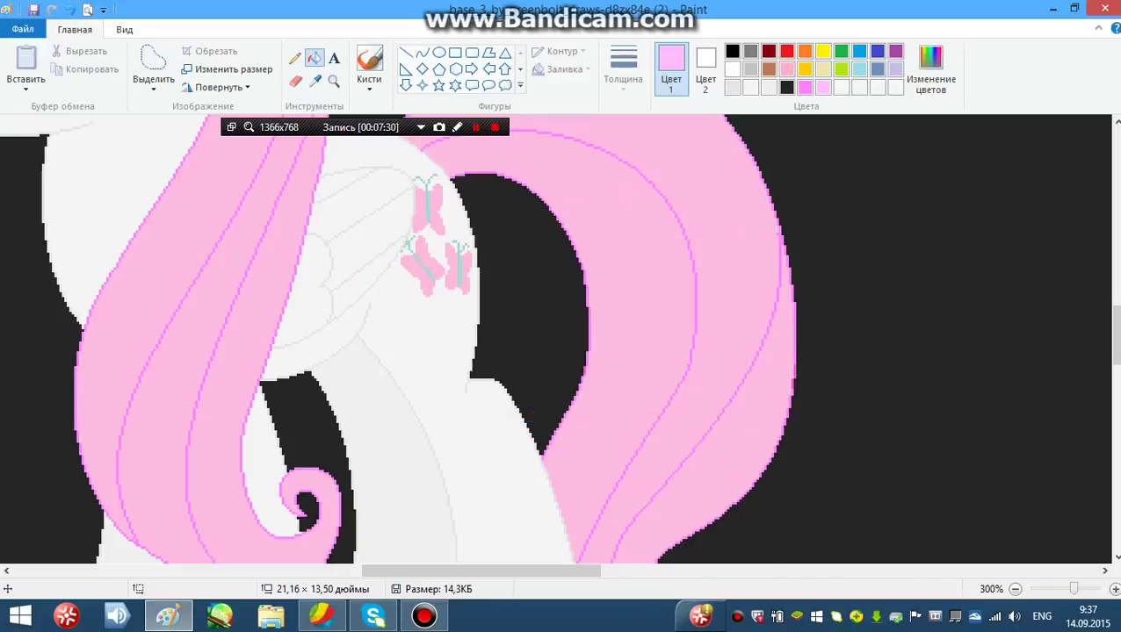
pyautogui.scroll(1, 680, 268)
pyautogui.scroll(-3, 562, 338)
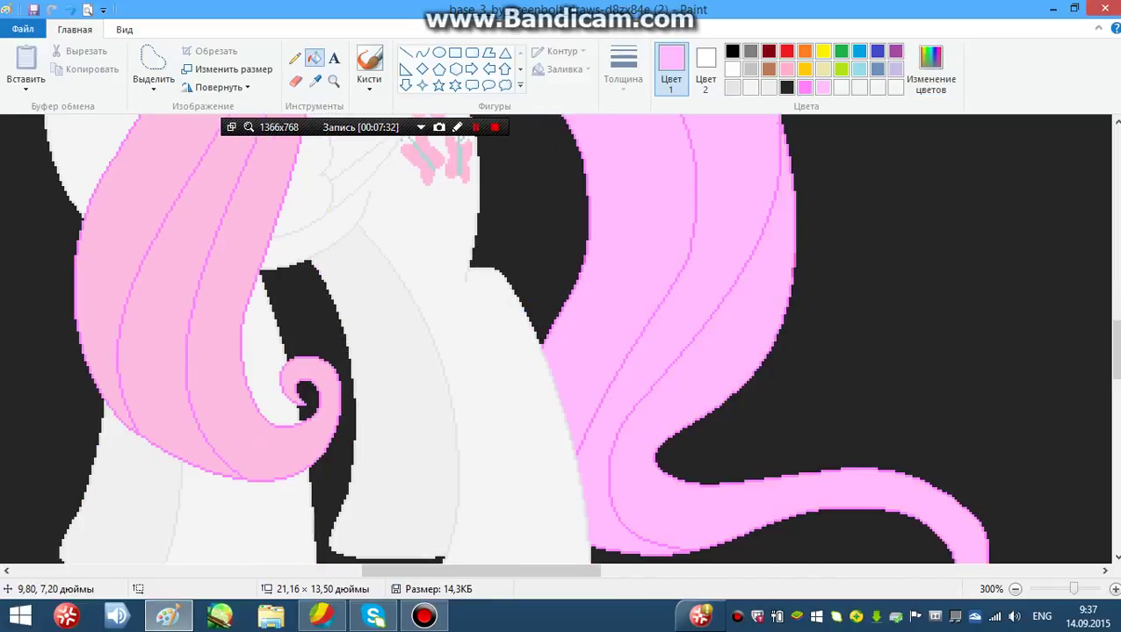
# Step: Fill the remaining sections of the mane and its curled lock with the same pale pink as the tail
pyautogui.scroll(3, 562, 338)
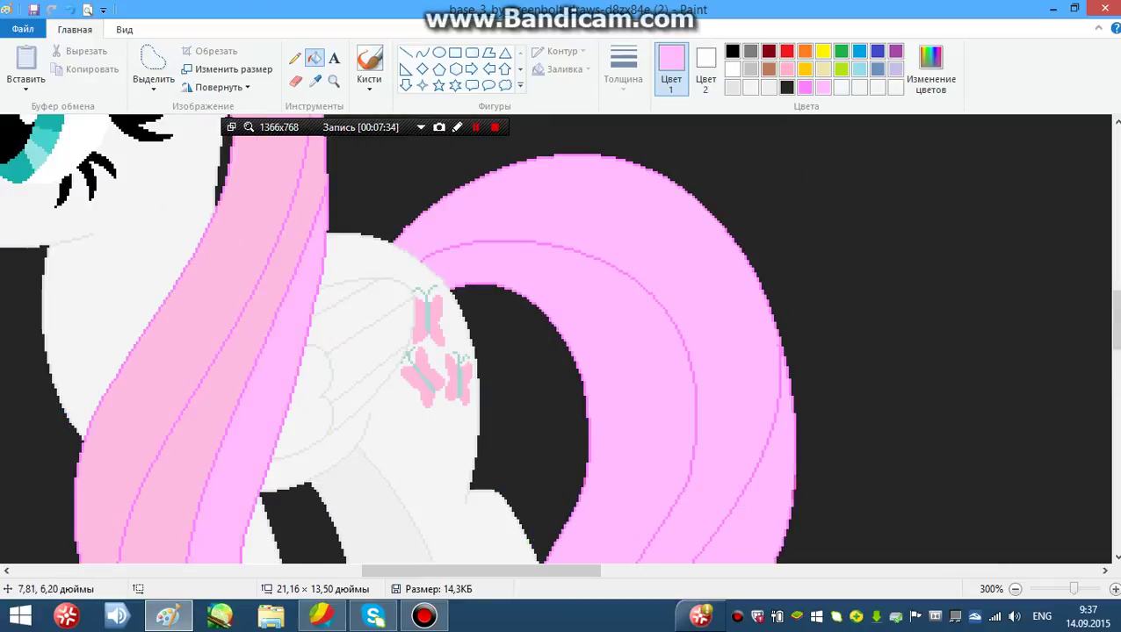
pyautogui.scroll(4, 563, 338)
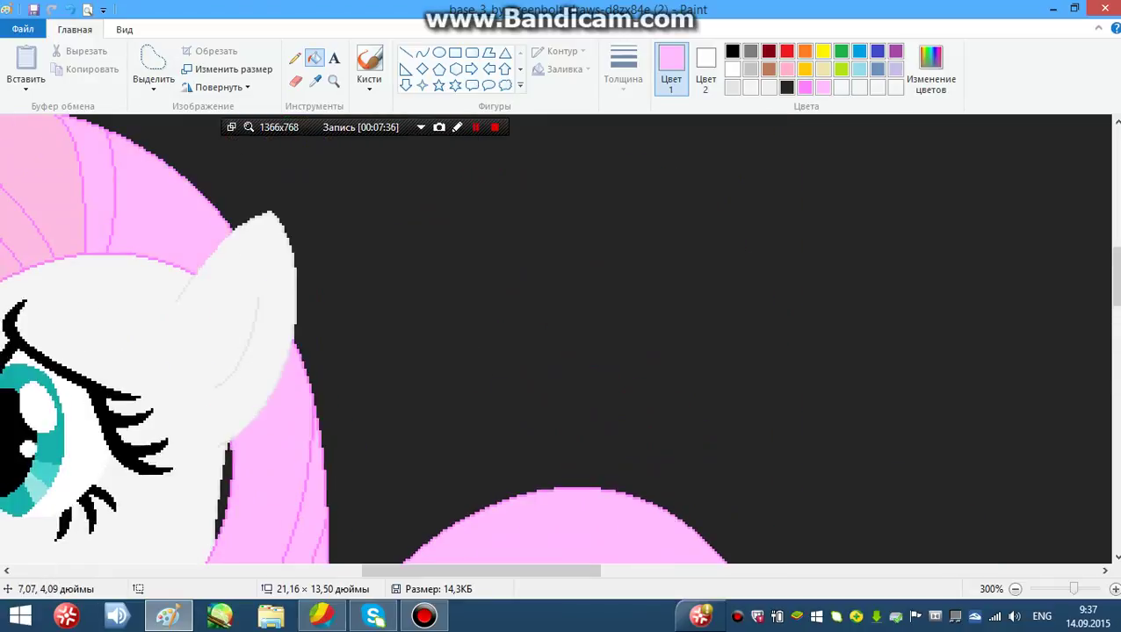
pyautogui.moveTo(481, 571); pyautogui.dragTo(335, 571)
pyautogui.scroll(-3, 512, 285)
pyautogui.scroll(-2, 562, 338)
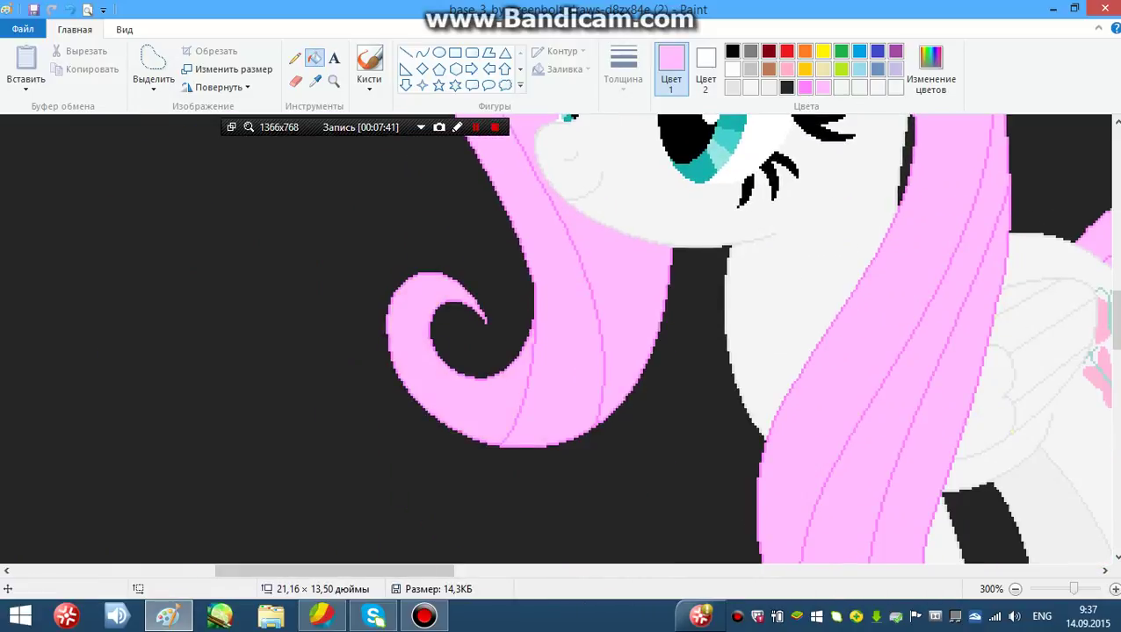
# Step: At 600% zoom on the muzzle, set Colour 1 to pink with RGB 255, 111, 255 for the Curve tool
pyautogui.click(334, 82)
pyautogui.rightClick(369, 162)
pyautogui.rightClick(417, 220)
pyautogui.click(327, 318)
pyautogui.click(338, 356)
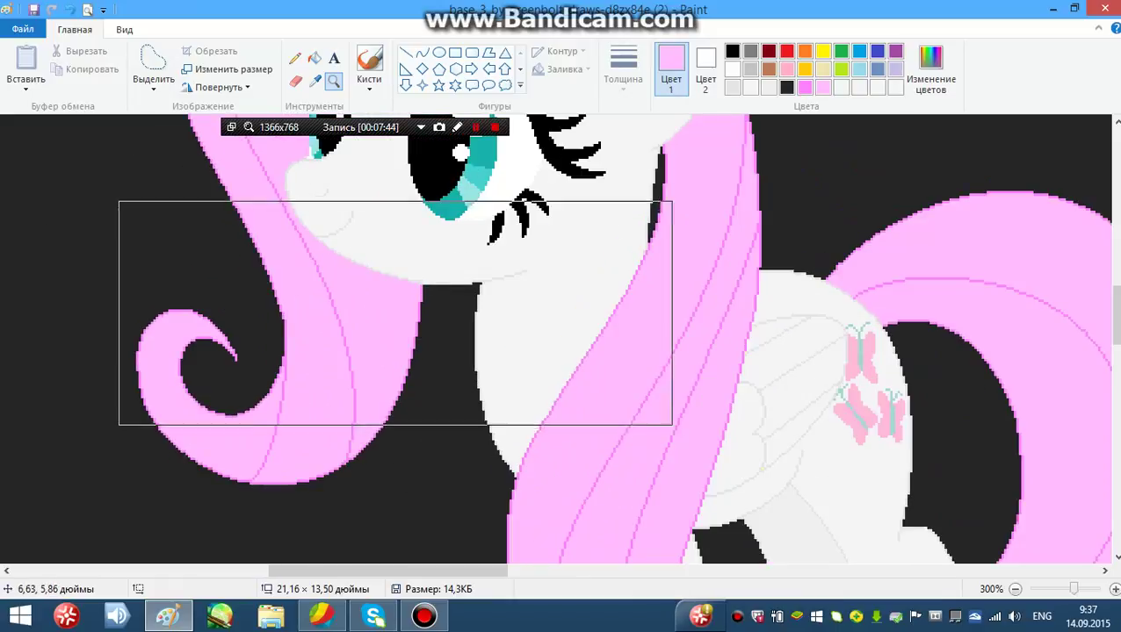
pyautogui.click(396, 314)
pyautogui.click(345, 231)
pyautogui.click(422, 53)
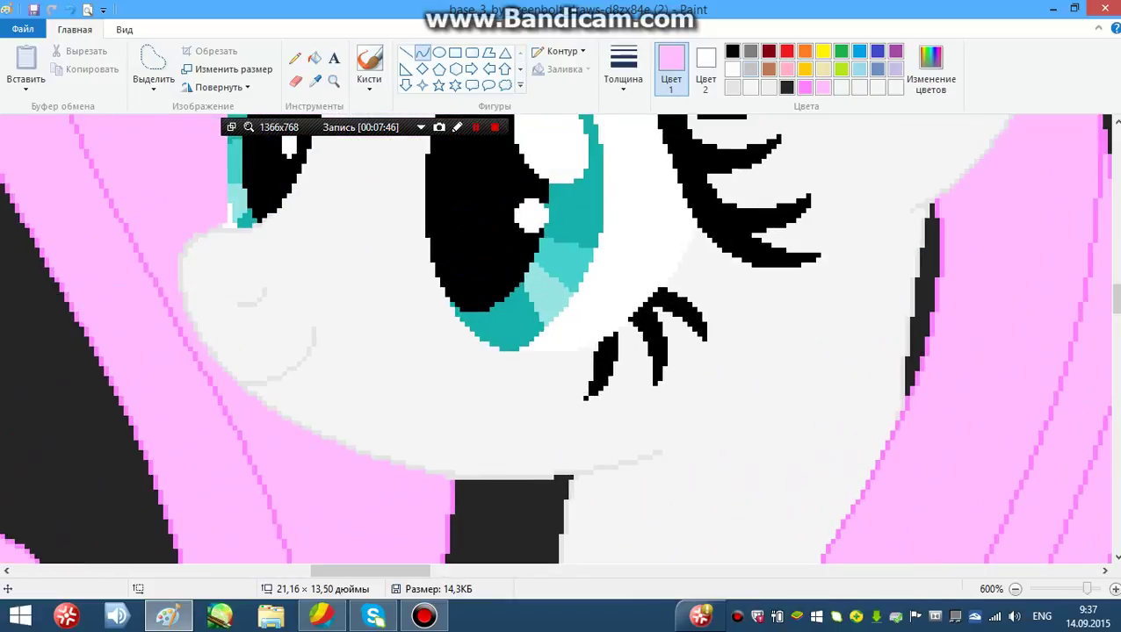
pyautogui.click(930, 71)
pyautogui.click(537, 233)
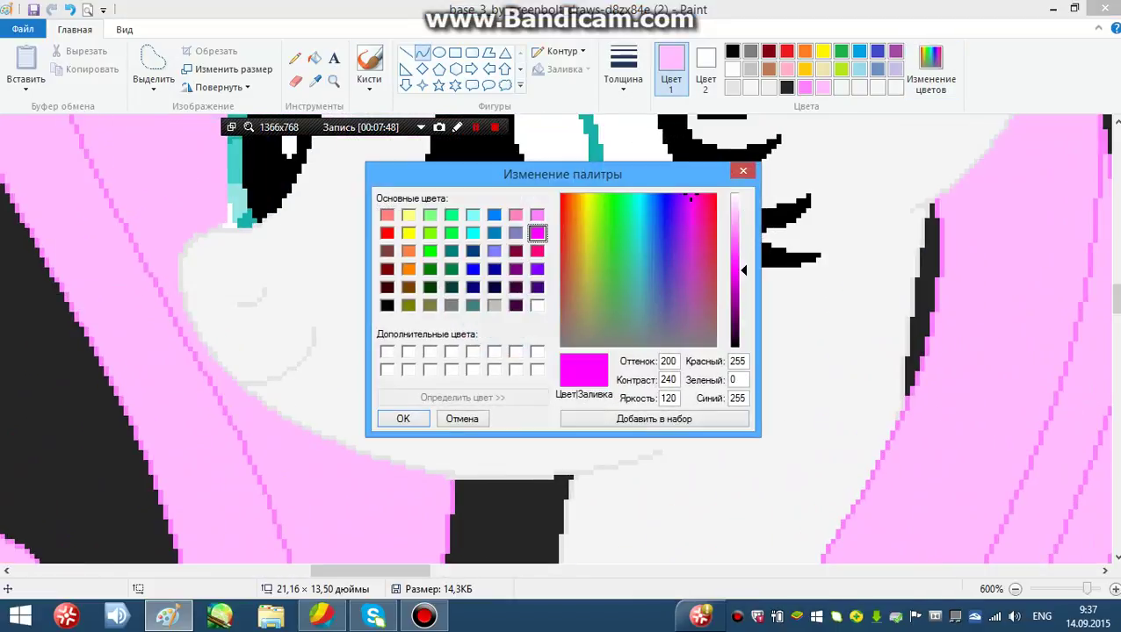
pyautogui.moveTo(743, 270); pyautogui.dragTo(743, 238)
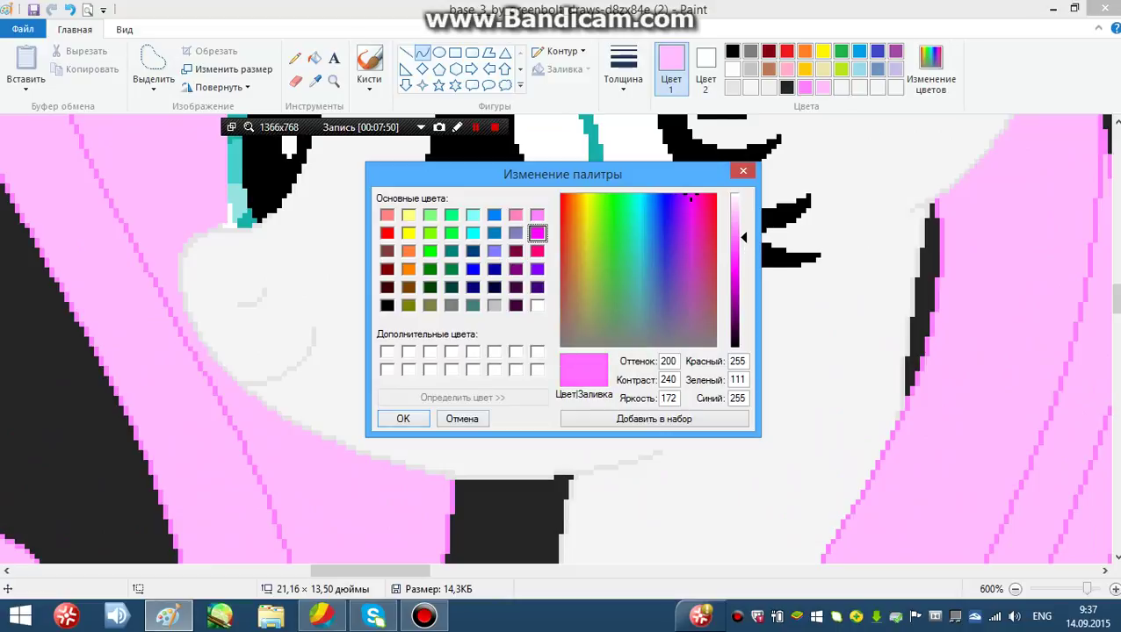
pyautogui.click(403, 419)
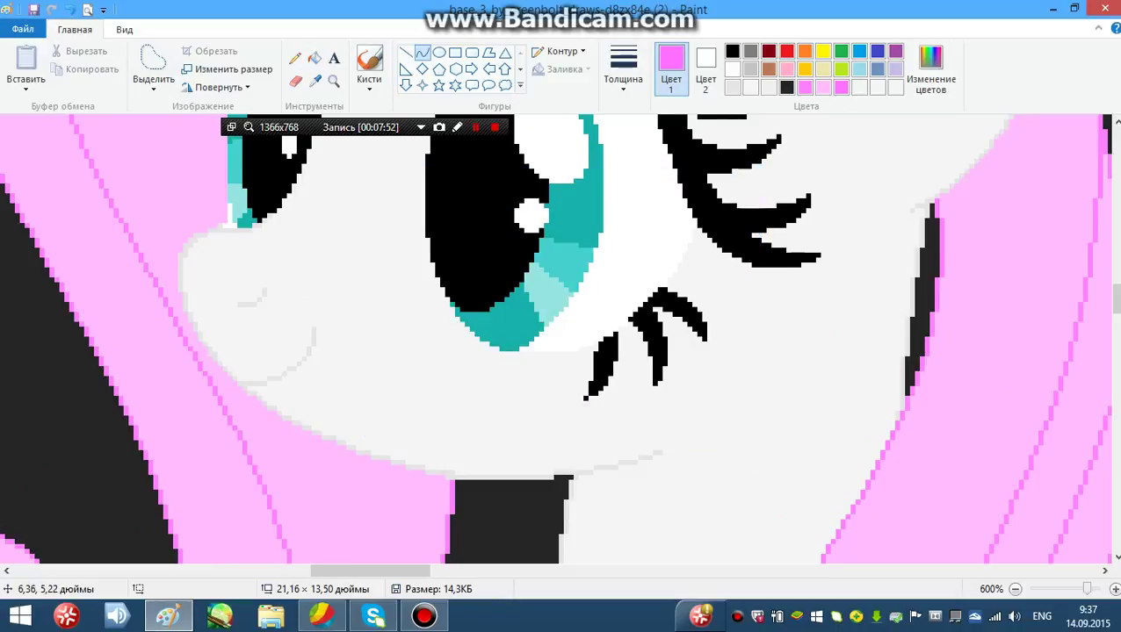
# Step: Draw a curve across the face from below the far eye to the chin and fill the enclosed muzzle with pink
pyautogui.moveTo(334, 263)
pyautogui.mouseDown()
pyautogui.moveTo(462, 451)
pyautogui.moveTo(507, 474)
pyautogui.mouseUp()
pyautogui.moveTo(422, 365); pyautogui.dragTo(393, 268)
pyautogui.click(473, 369)
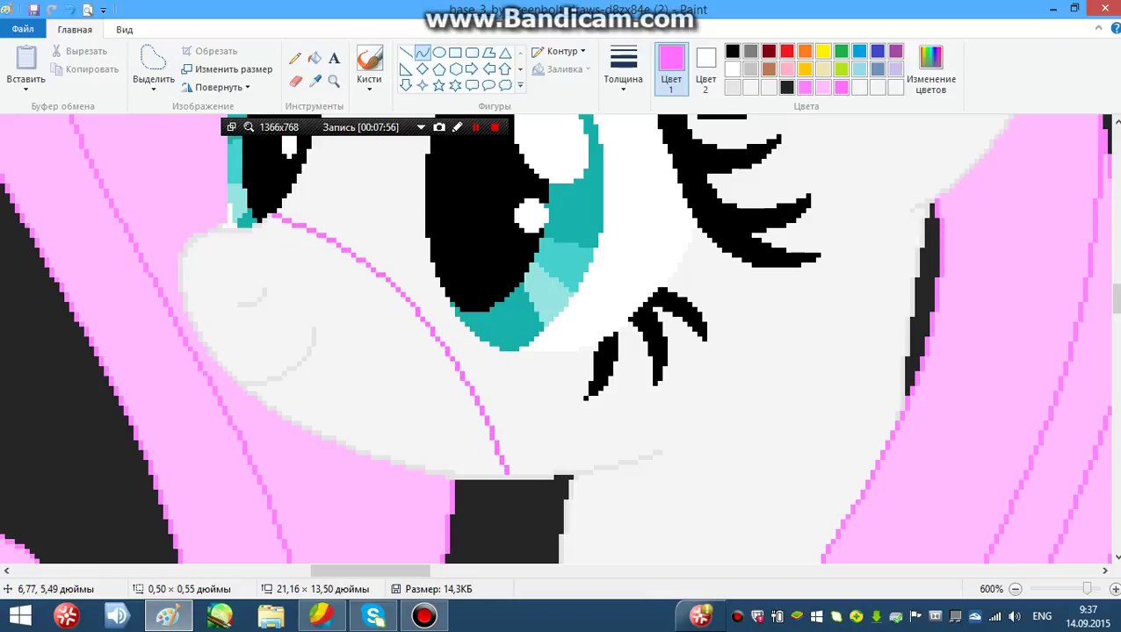
pyautogui.click(315, 58)
pyautogui.click(309, 280)
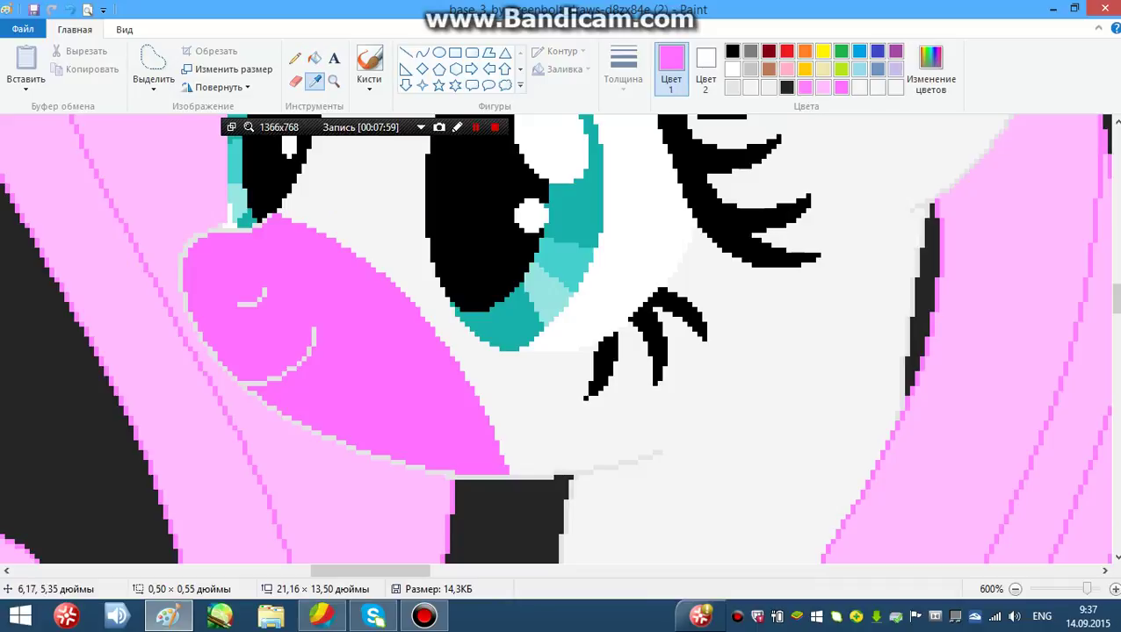
# Step: Sample the grey outline as Colour 1, set Colour 2 to RGB 255, 55, 255 and recolour the muzzle's outlines with the colour-replacing eraser
pyautogui.click(184, 287)
pyautogui.click(706, 70)
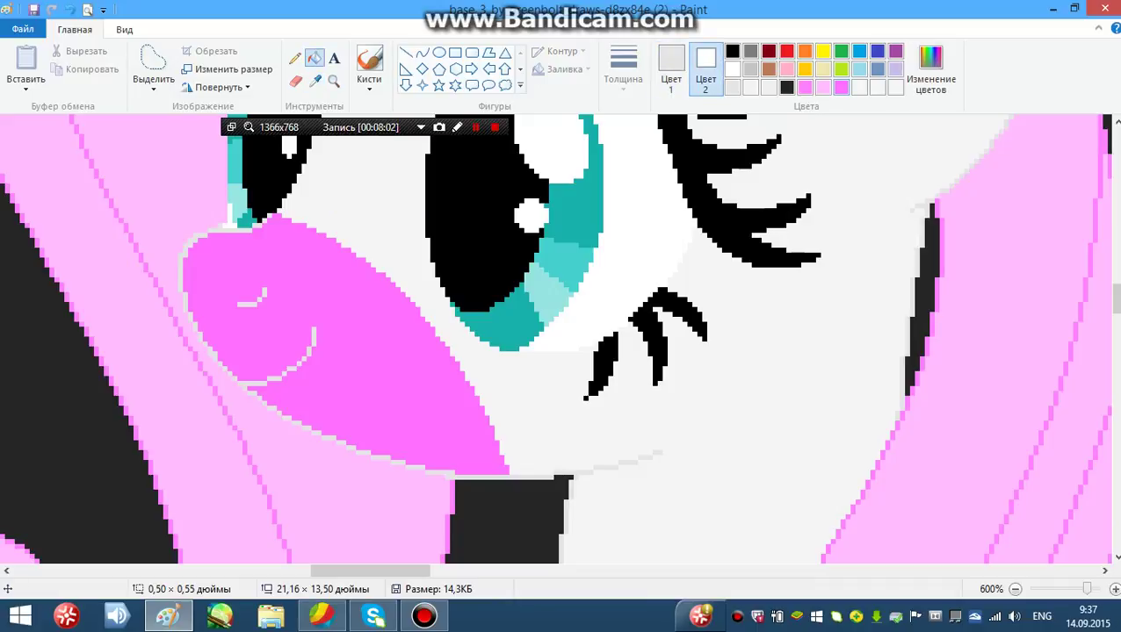
pyautogui.click(842, 87)
pyautogui.click(931, 69)
pyautogui.moveTo(743, 238); pyautogui.dragTo(743, 253)
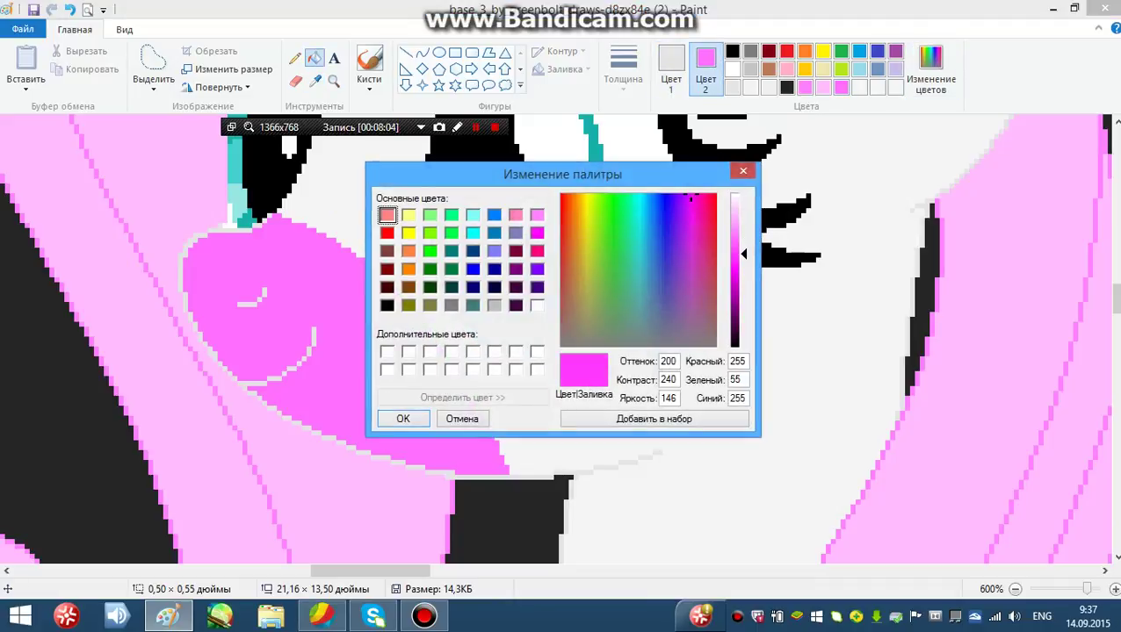
pyautogui.click(404, 419)
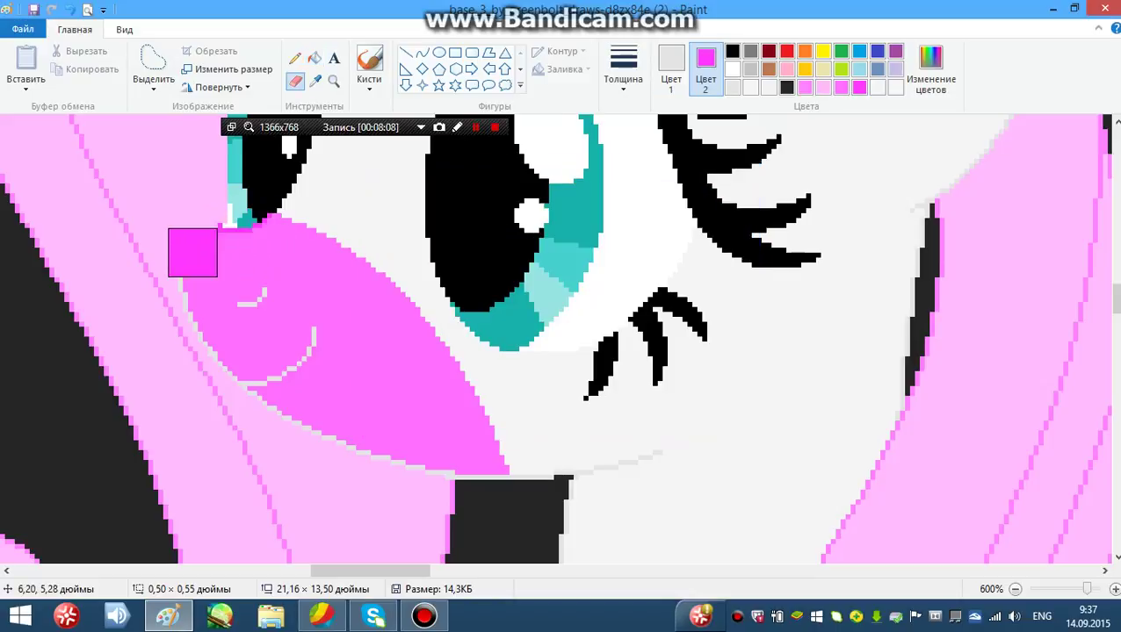
pyautogui.moveTo(193, 252)
pyautogui.mouseDown()
pyautogui.moveTo(187, 307)
pyautogui.moveTo(222, 366)
pyautogui.moveTo(247, 347)
pyautogui.moveTo(256, 302)
pyautogui.moveTo(246, 287)
pyautogui.moveTo(320, 317)
pyautogui.moveTo(301, 327)
pyautogui.moveTo(277, 406)
pyautogui.moveTo(414, 455)
pyautogui.moveTo(479, 495)
pyautogui.mouseUp()
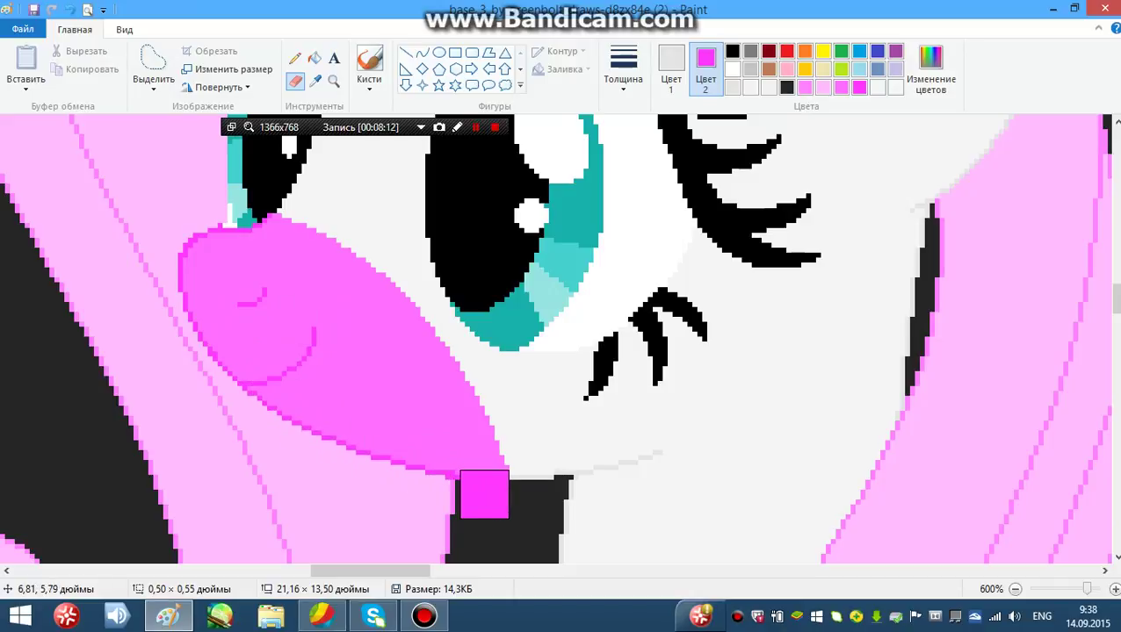
# Step: Recolour the ear's outer outline and inner fold line from grey to the same deeper pink at 500% zoom
pyautogui.click(334, 81)
pyautogui.rightClick(503, 314)
pyautogui.rightClick(503, 314)
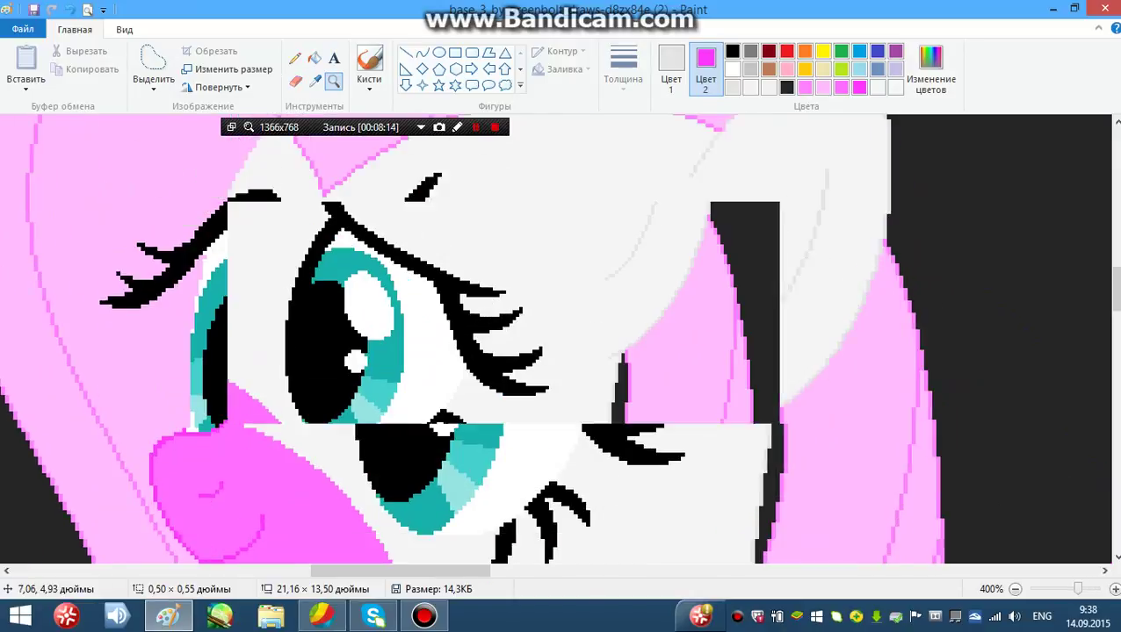
pyautogui.scroll(3, 525, 303)
pyautogui.click(520, 314)
pyautogui.scroll(-2, 562, 339)
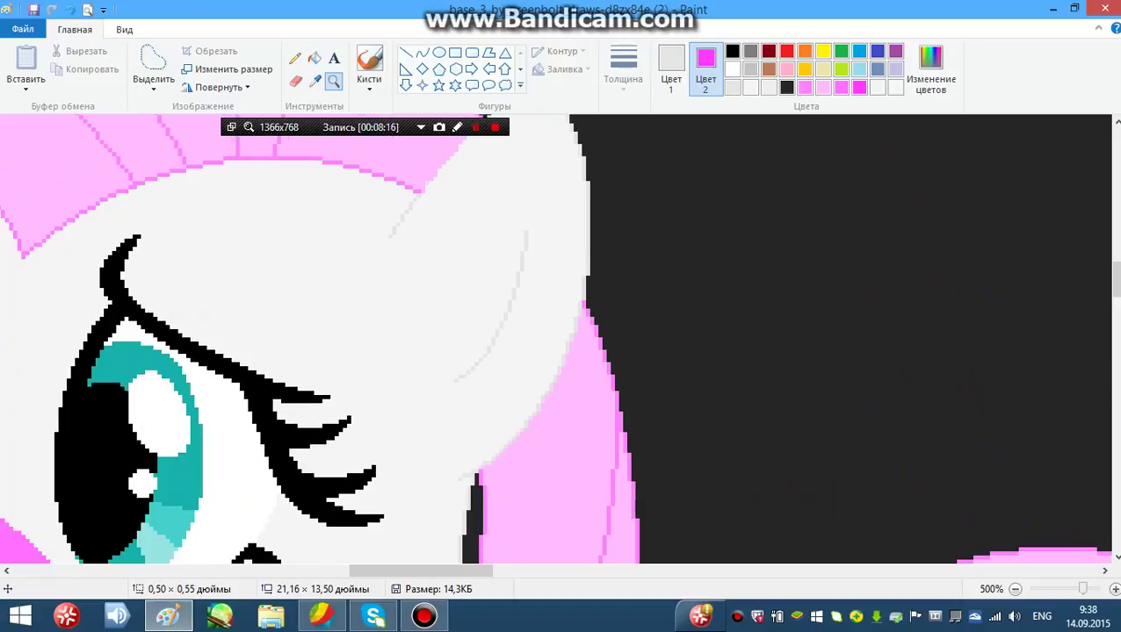
pyautogui.click(295, 80)
pyautogui.scroll(1, 363, 183)
pyautogui.moveTo(383, 369)
pyautogui.mouseDown()
pyautogui.moveTo(441, 272)
pyautogui.moveTo(536, 201)
pyautogui.moveTo(581, 323)
pyautogui.mouseUp()
pyautogui.scroll(-2, 580, 322)
pyautogui.moveTo(608, 253)
pyautogui.mouseDown()
pyautogui.moveTo(598, 230)
pyautogui.moveTo(560, 366)
pyautogui.moveTo(458, 460)
pyautogui.mouseUp()
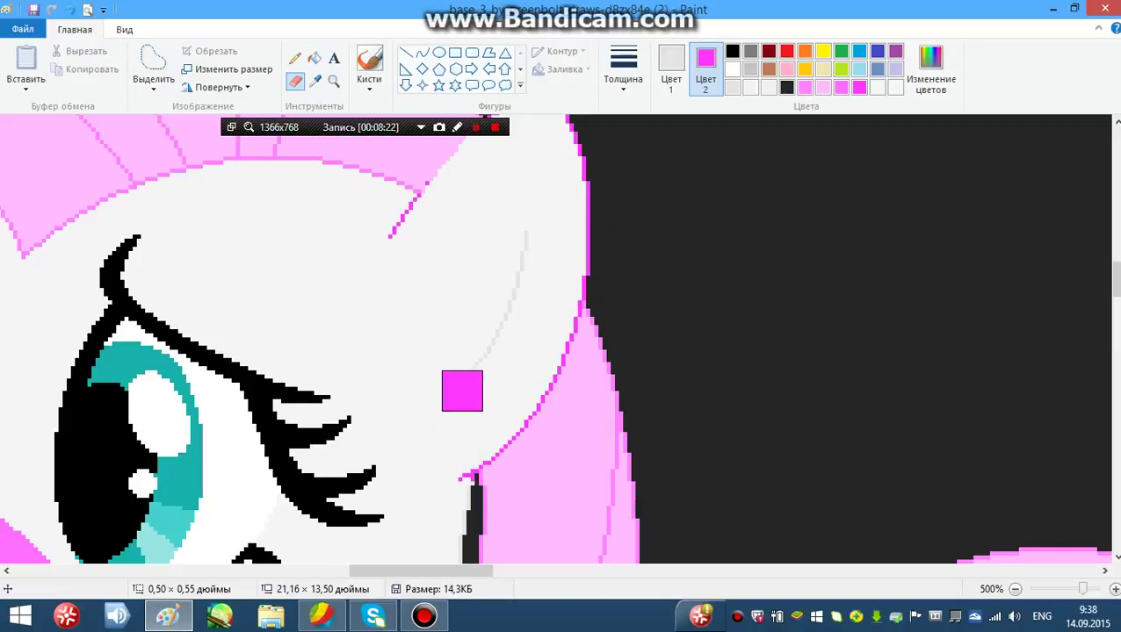
pyautogui.moveTo(462, 391); pyautogui.dragTo(534, 210)
# Step: Reset Colour 2 to white and draw the missing ear outline beside the mane as a deeper pink curve at 800% zoom
pyautogui.click(733, 70)
pyautogui.click(671, 69)
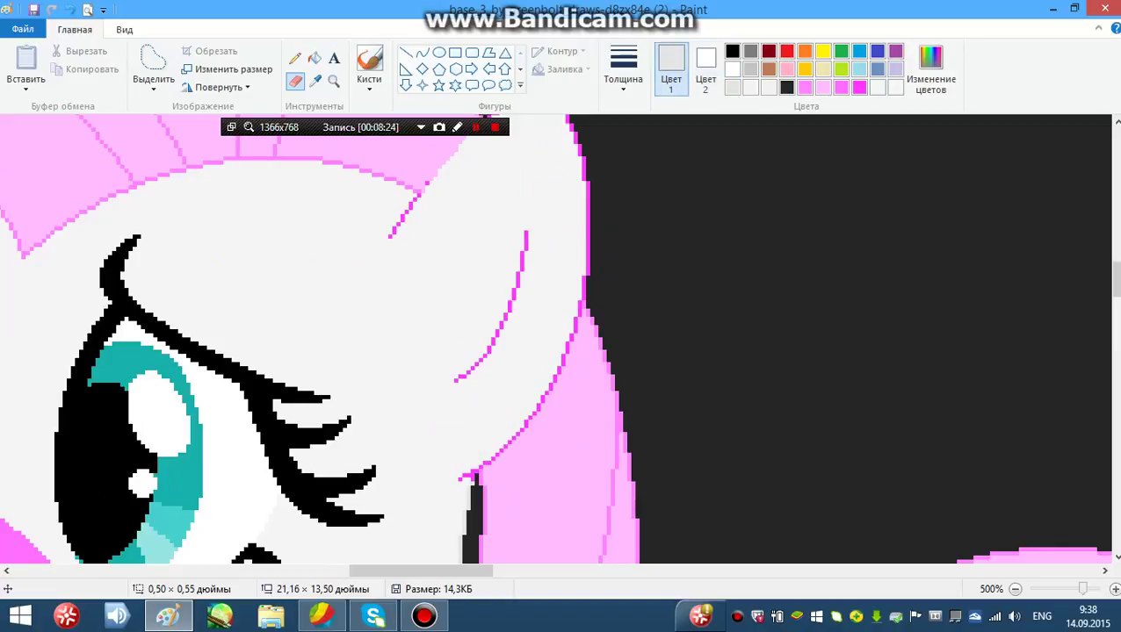
pyautogui.click(334, 81)
pyautogui.click(431, 213)
pyautogui.click(411, 216)
pyautogui.click(239, 195)
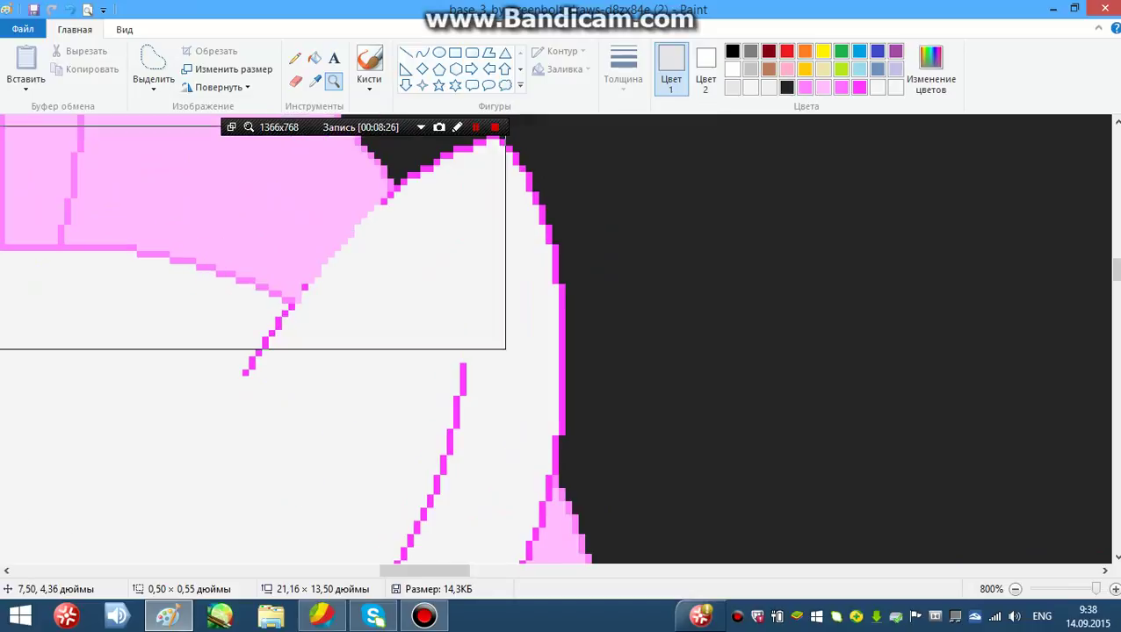
pyautogui.click(423, 52)
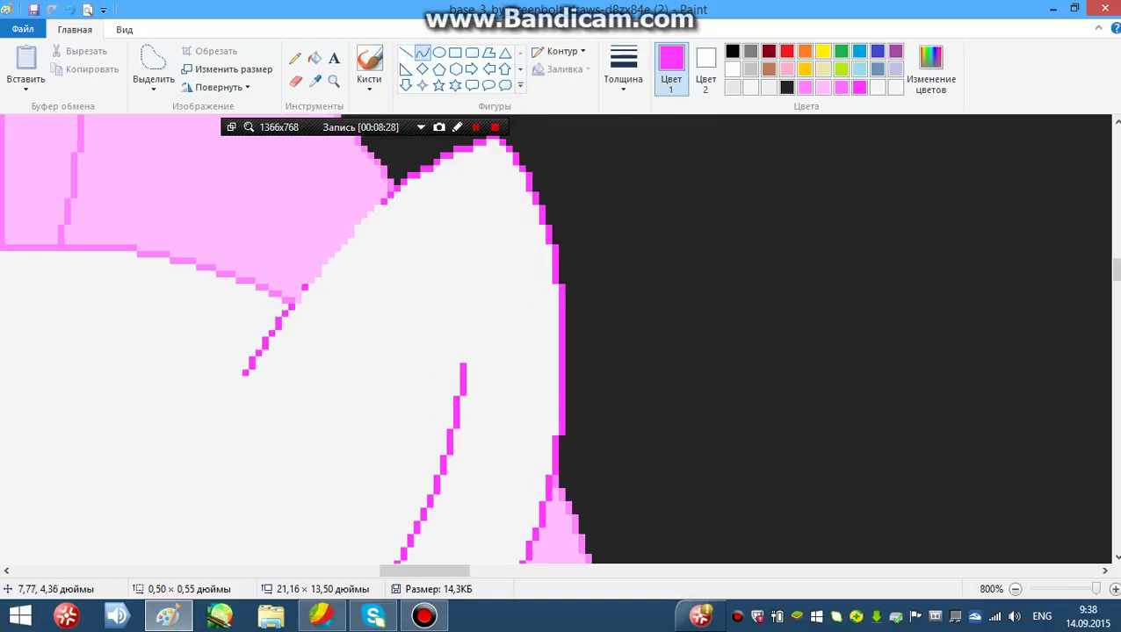
pyautogui.moveTo(389, 190); pyautogui.dragTo(293, 303)
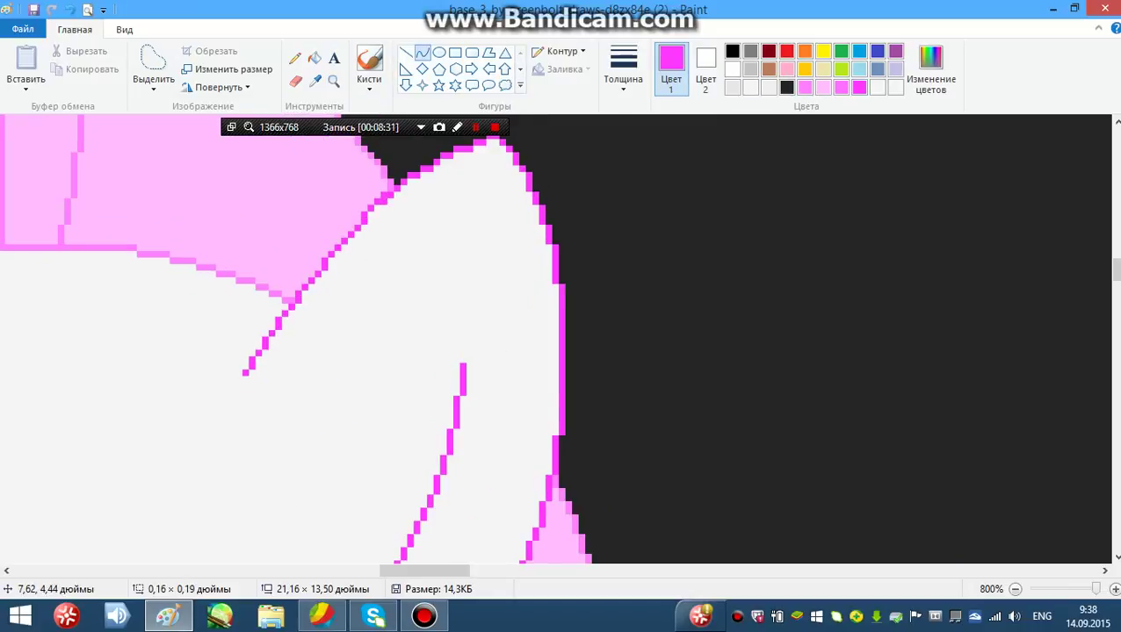
# Step: Draw a curve in the muzzle's pink to close off the ear's base on the head and fill the ear with that pink
pyautogui.click(334, 82)
pyautogui.rightClick(351, 250)
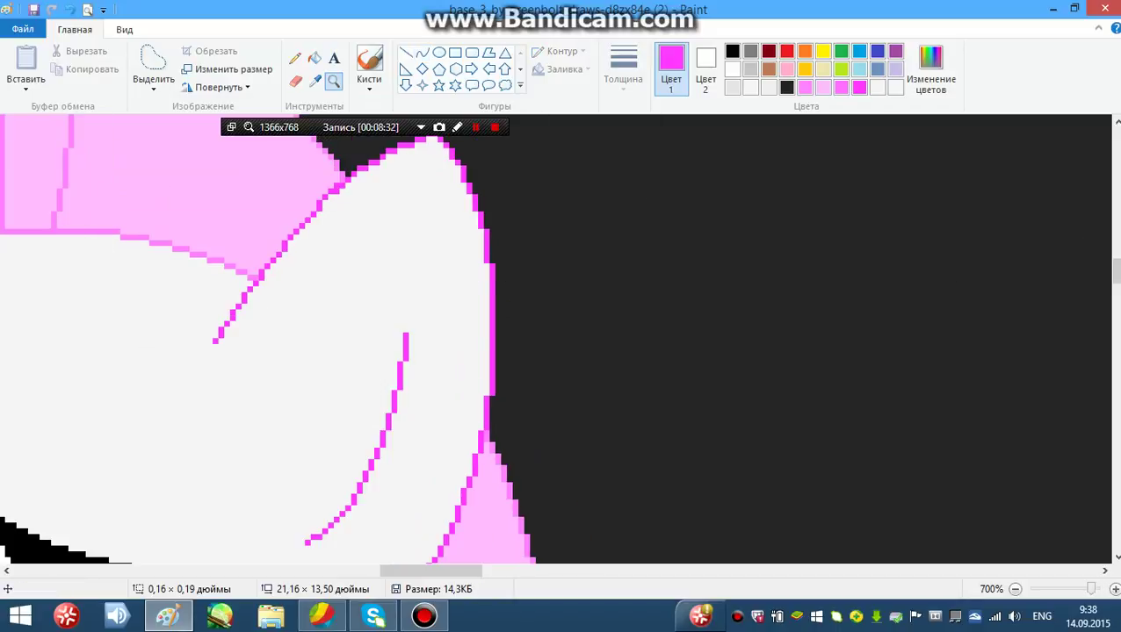
pyautogui.click(423, 53)
pyautogui.scroll(-3, 281, 339)
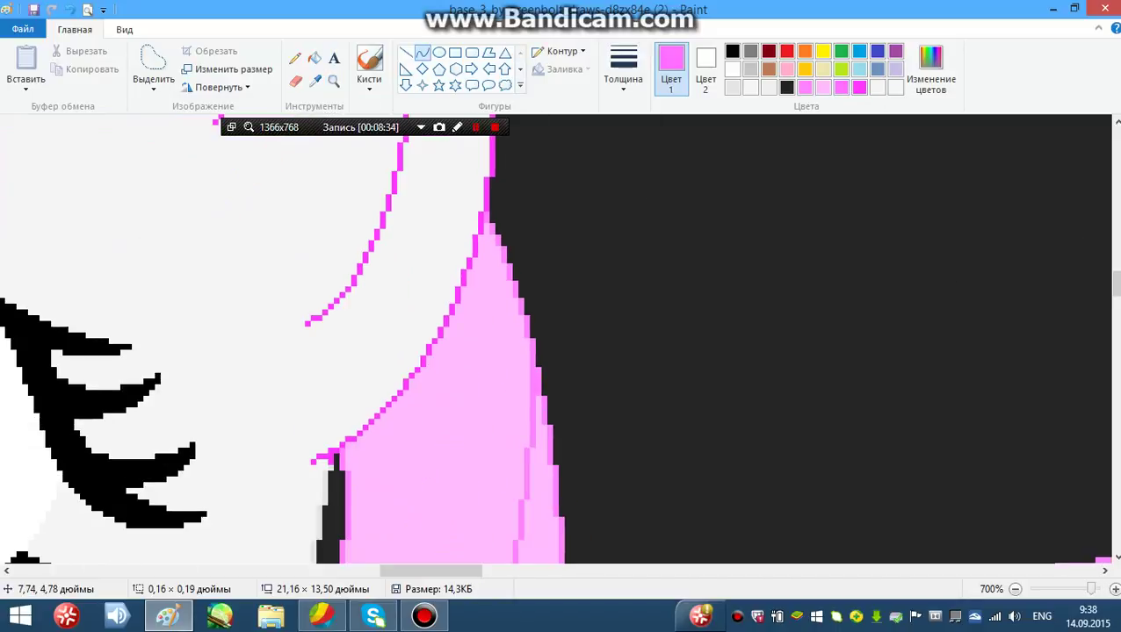
pyautogui.scroll(2, 563, 343)
pyautogui.scroll(-1, 217, 236)
pyautogui.moveTo(215, 233); pyautogui.dragTo(195, 255)
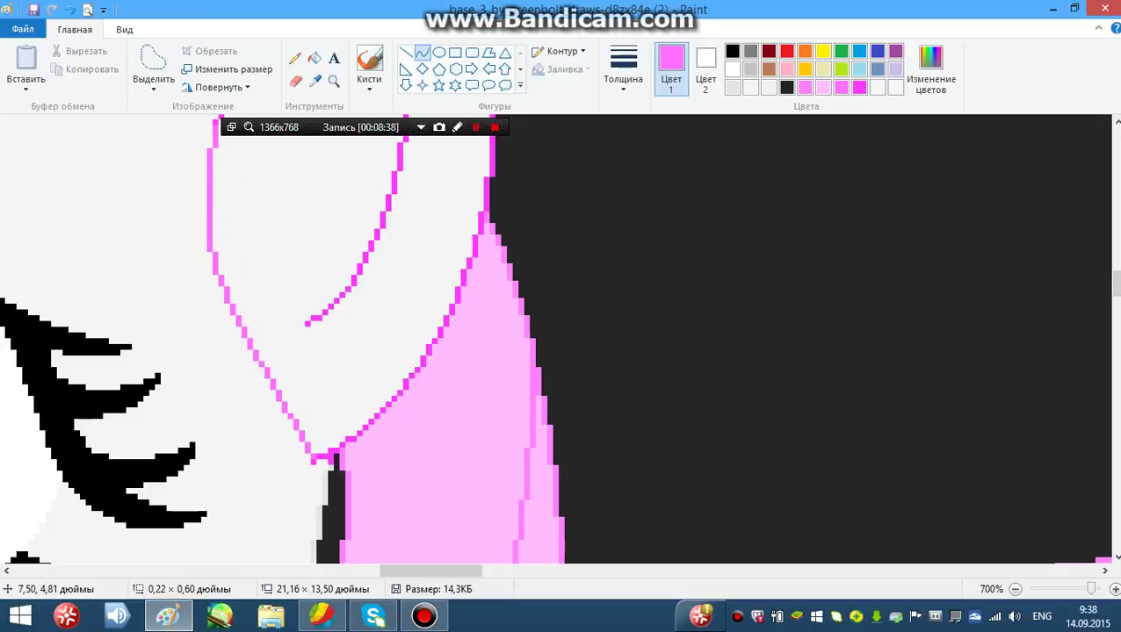
pyautogui.click(233, 344)
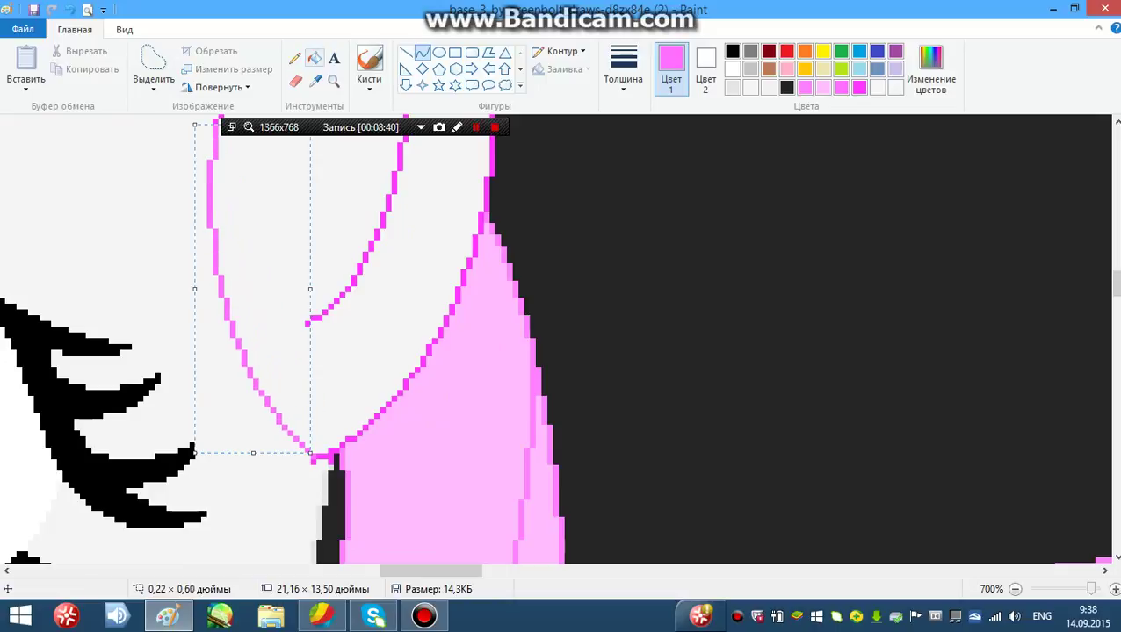
pyautogui.click(315, 58)
pyautogui.click(293, 237)
# Step: Draw a jagged zigzag line across the lower tail with the Pencil in the same pink at 400% zoom
pyautogui.rightClick(350, 274)
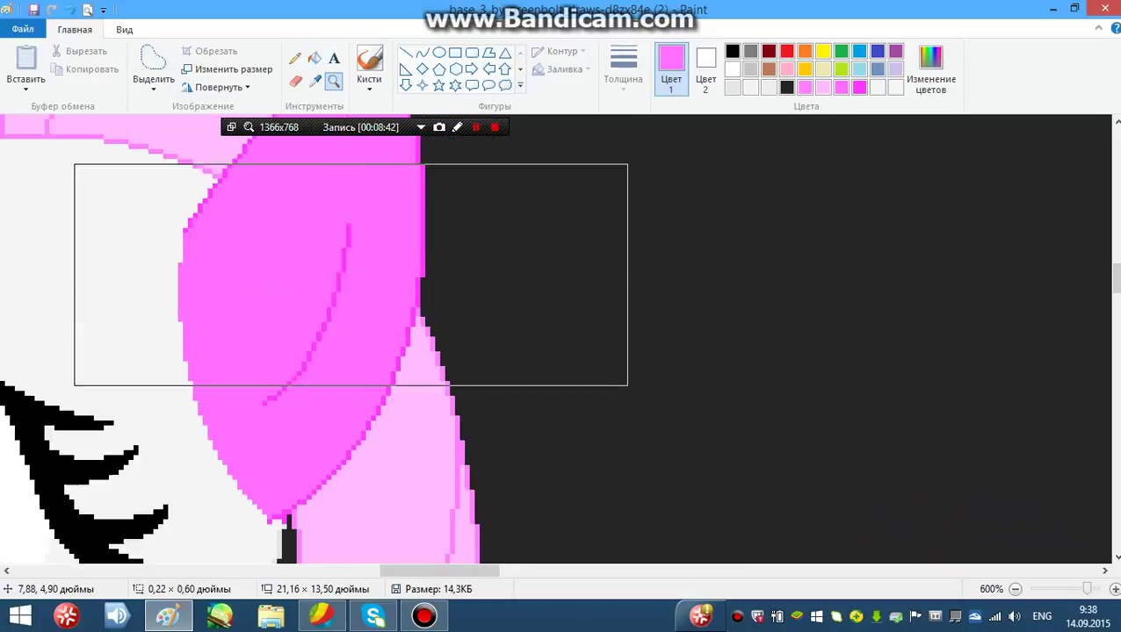
pyautogui.rightClick(351, 275)
pyautogui.rightClick(352, 277)
pyautogui.rightClick(352, 279)
pyautogui.rightClick(352, 279)
pyautogui.rightClick(353, 279)
pyautogui.rightClick(352, 278)
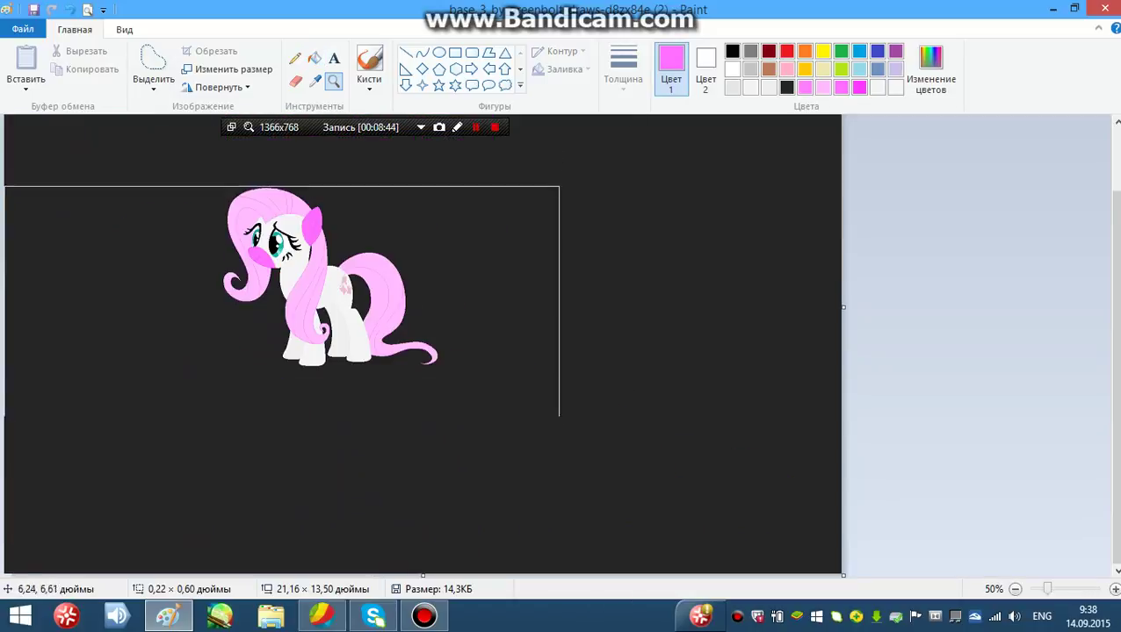
pyautogui.click(279, 301)
pyautogui.click(348, 308)
pyautogui.click(815, 449)
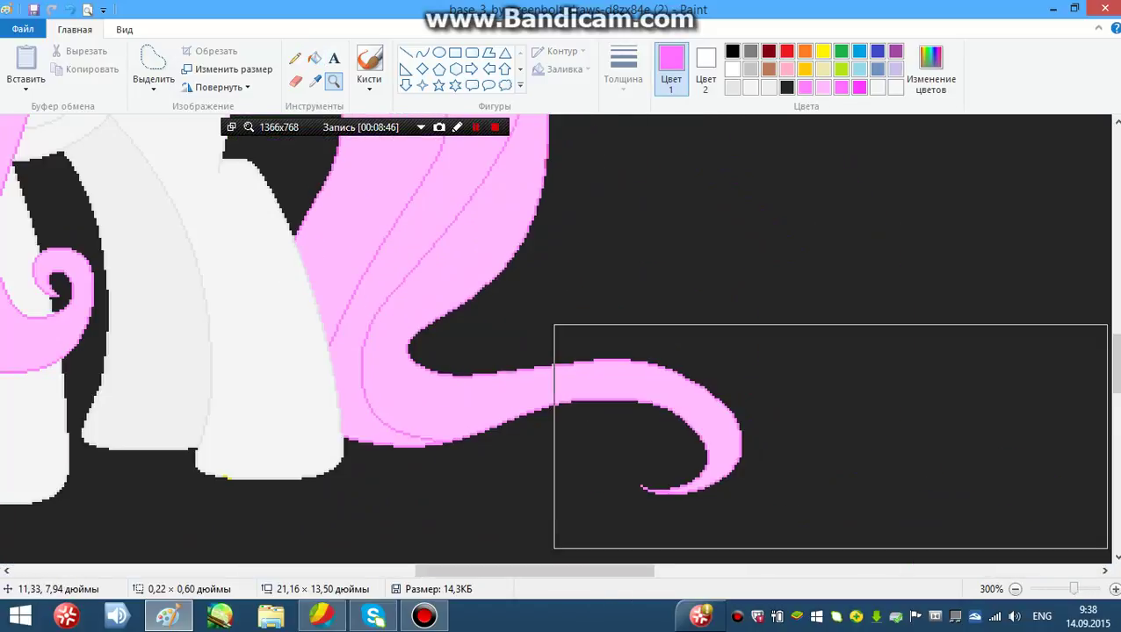
pyautogui.click(344, 390)
pyautogui.scroll(2, 307, 294)
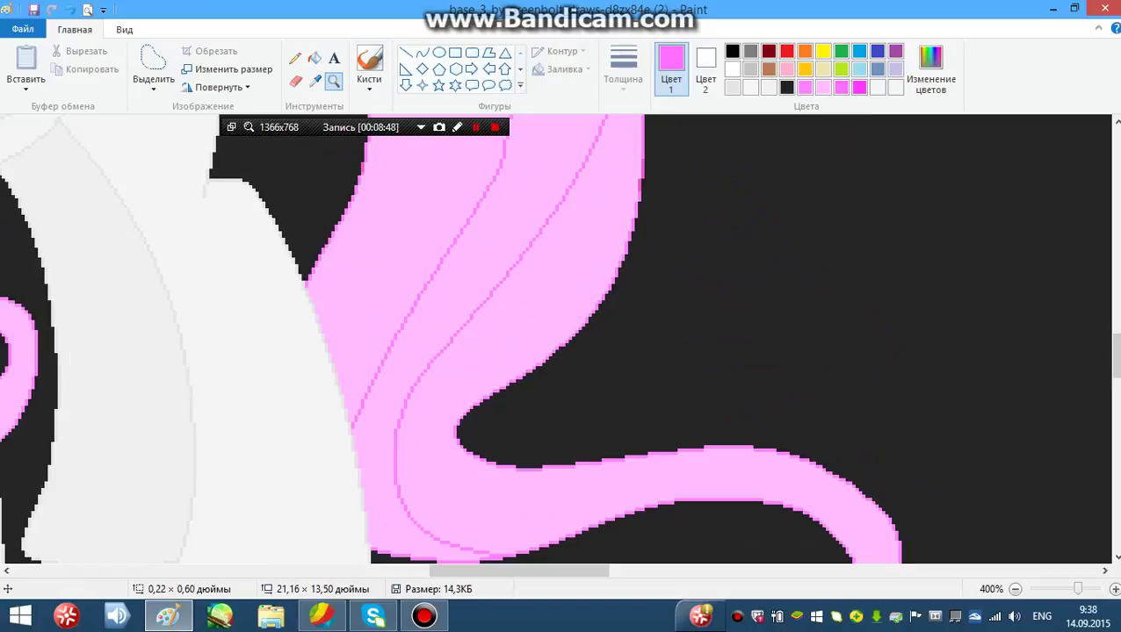
pyautogui.click(296, 58)
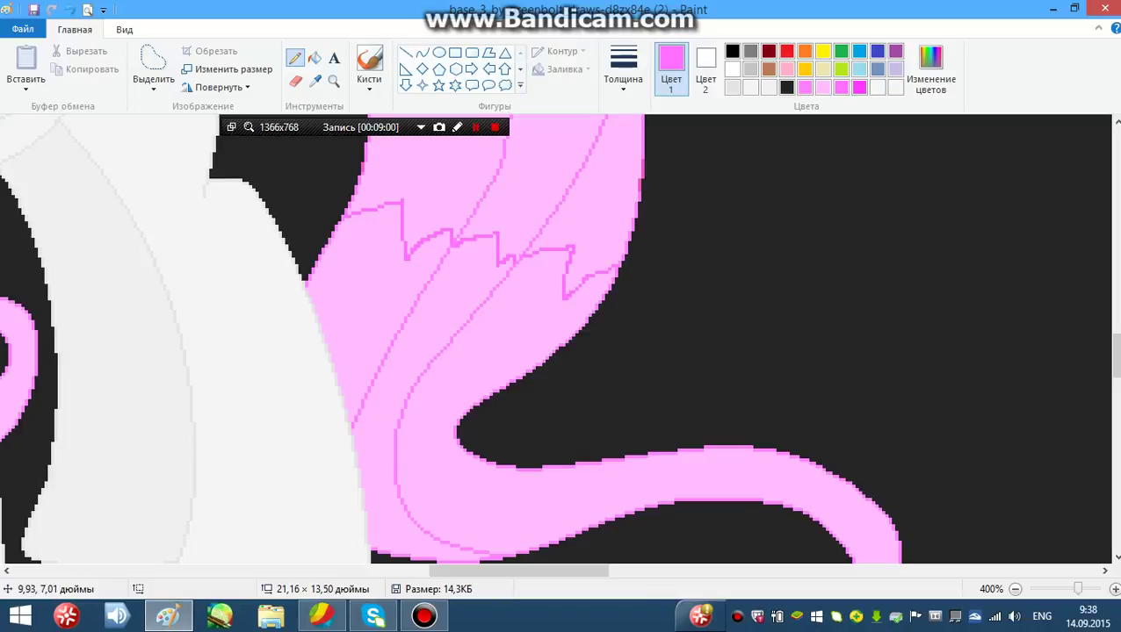
# Step: Fill the three tail sections below the zigzag with the same pink
pyautogui.click(314, 58)
pyautogui.click(375, 286)
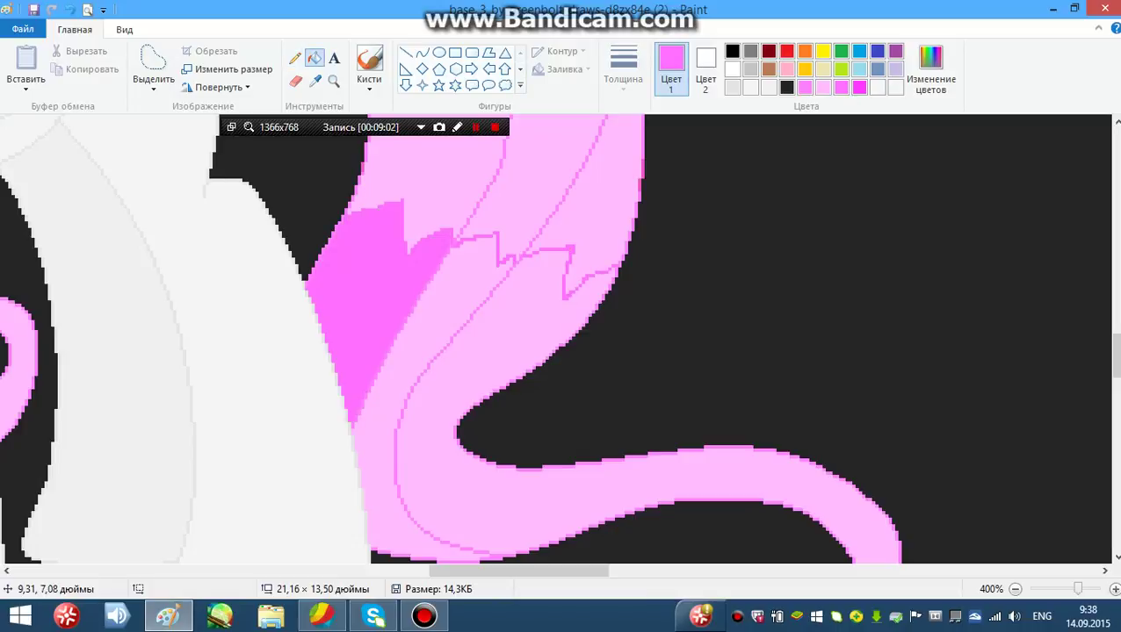
pyautogui.click(442, 303)
pyautogui.click(514, 320)
pyautogui.scroll(-3, 450, 339)
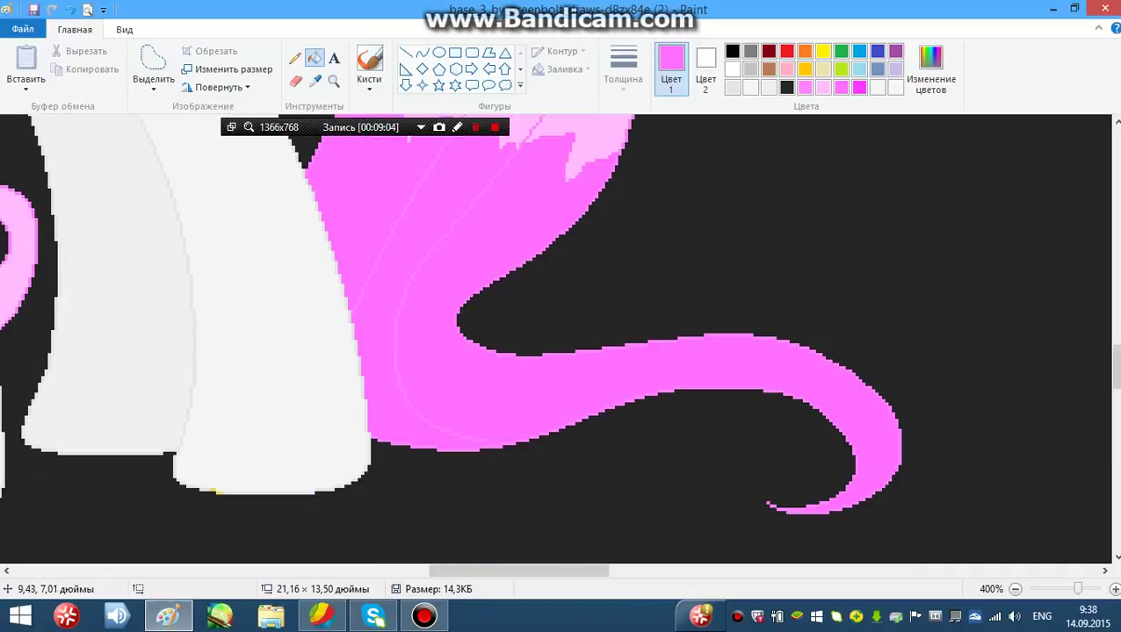
# Step: Set the tail outline's pink as Colour 1 and a deeper pink as Colour 2, and recolour the tail tip's upper outline using the Eraser
pyautogui.click(334, 82)
pyautogui.click(484, 244)
pyautogui.click(501, 268)
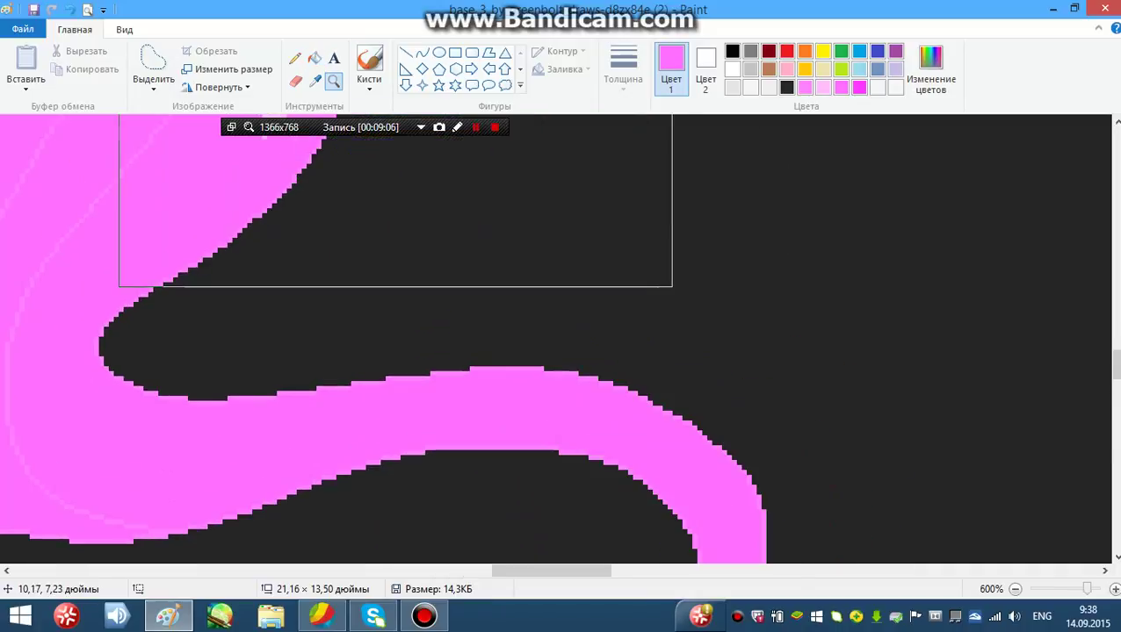
pyautogui.click(287, 197)
pyautogui.click(283, 198)
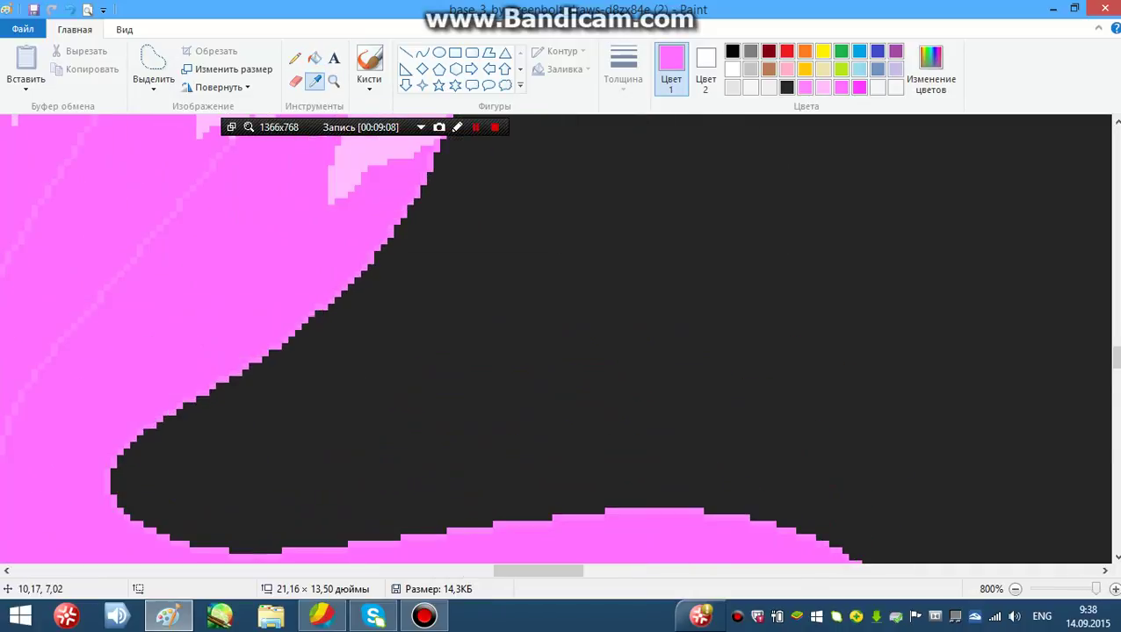
pyautogui.scroll(3, 555, 339)
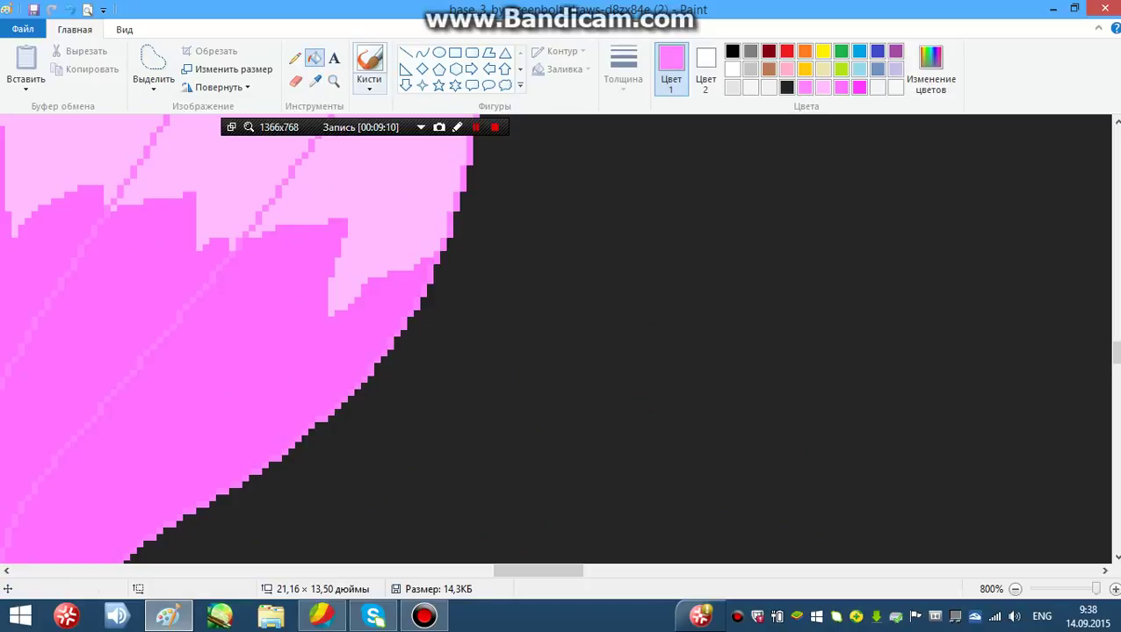
pyautogui.click(334, 82)
pyautogui.rightClick(303, 149)
pyautogui.rightClick(346, 194)
pyautogui.rightClick(346, 195)
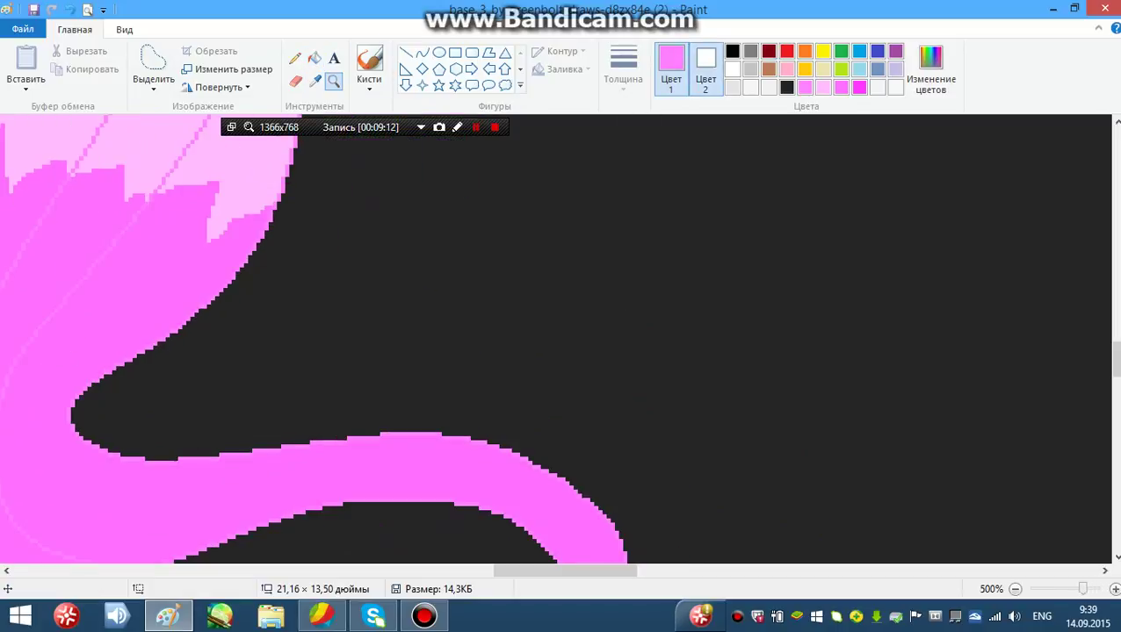
pyautogui.click(295, 81)
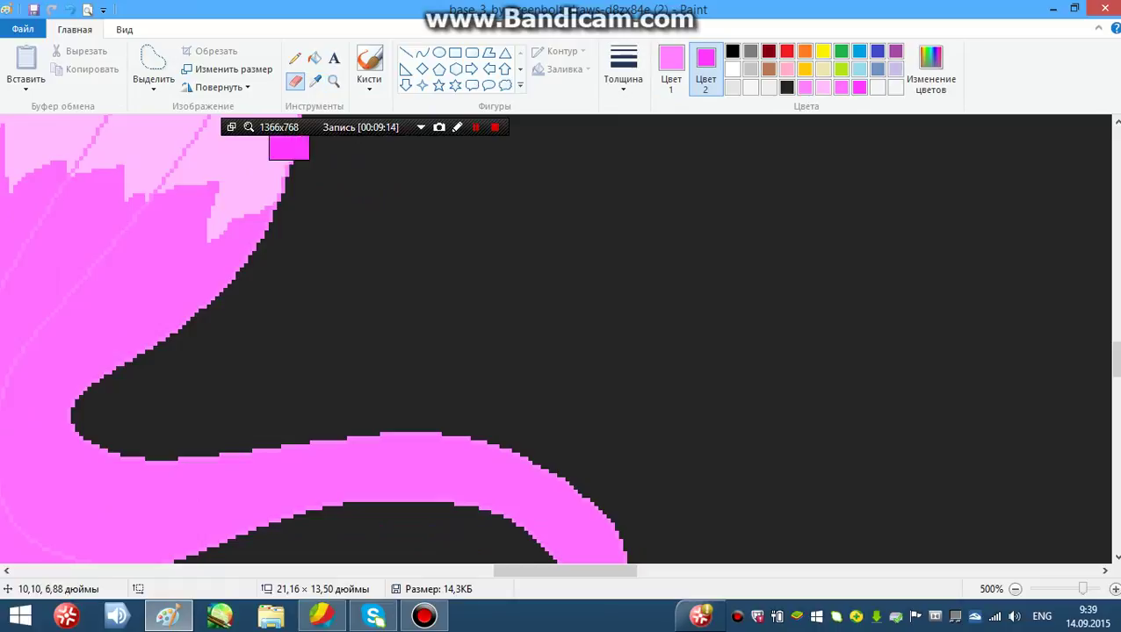
pyautogui.moveTo(268, 226)
pyautogui.mouseDown()
pyautogui.moveTo(112, 358)
pyautogui.moveTo(78, 402)
pyautogui.moveTo(91, 433)
pyautogui.mouseUp()
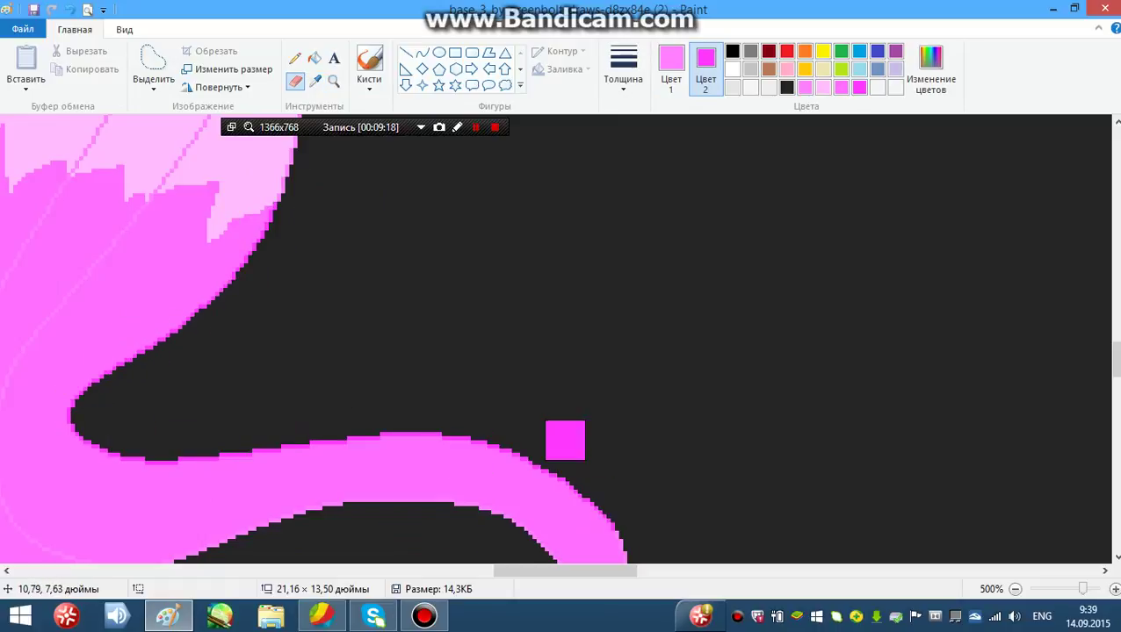
# Step: Replace the pink of the tail tip's remaining outline and its two inner strand lines with the deeper Colour 2 pink
pyautogui.scroll(-2, 488, 307)
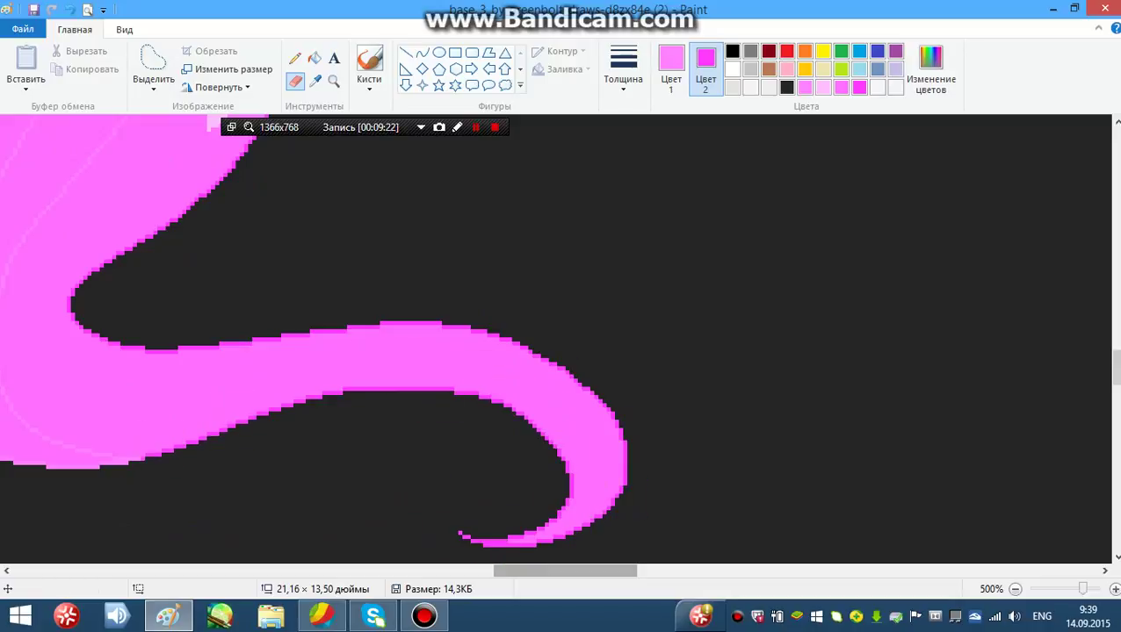
pyautogui.moveTo(564, 571); pyautogui.dragTo(501, 571)
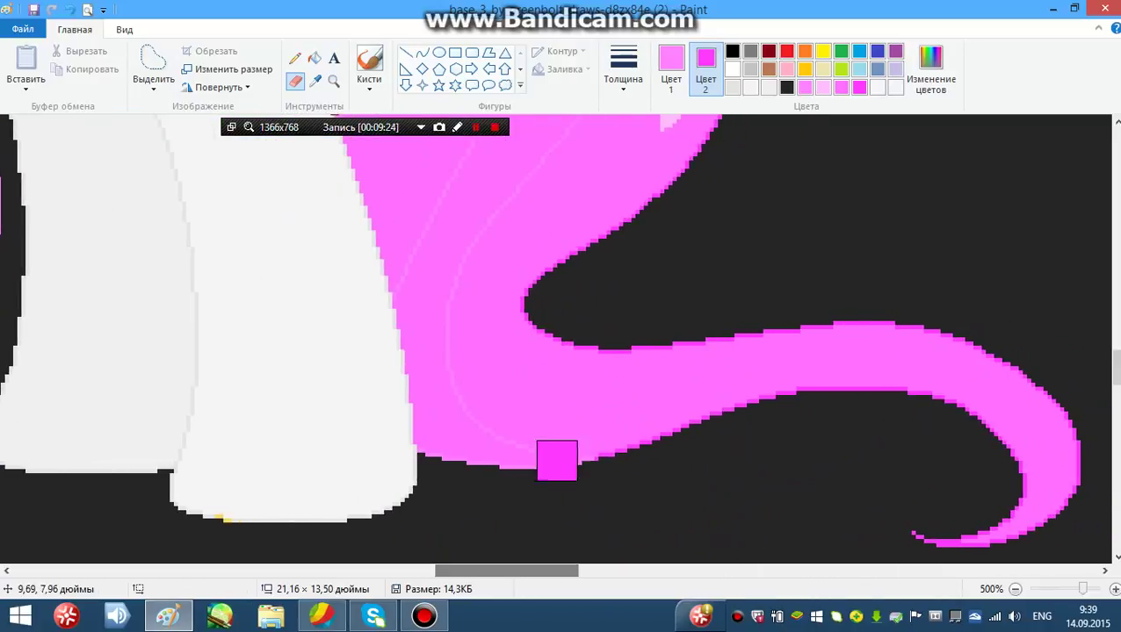
pyautogui.moveTo(1114, 368); pyautogui.dragTo(1114, 361)
pyautogui.moveTo(598, 184)
pyautogui.mouseDown()
pyautogui.moveTo(438, 374)
pyautogui.moveTo(458, 521)
pyautogui.moveTo(524, 531)
pyautogui.moveTo(457, 382)
pyautogui.mouseUp()
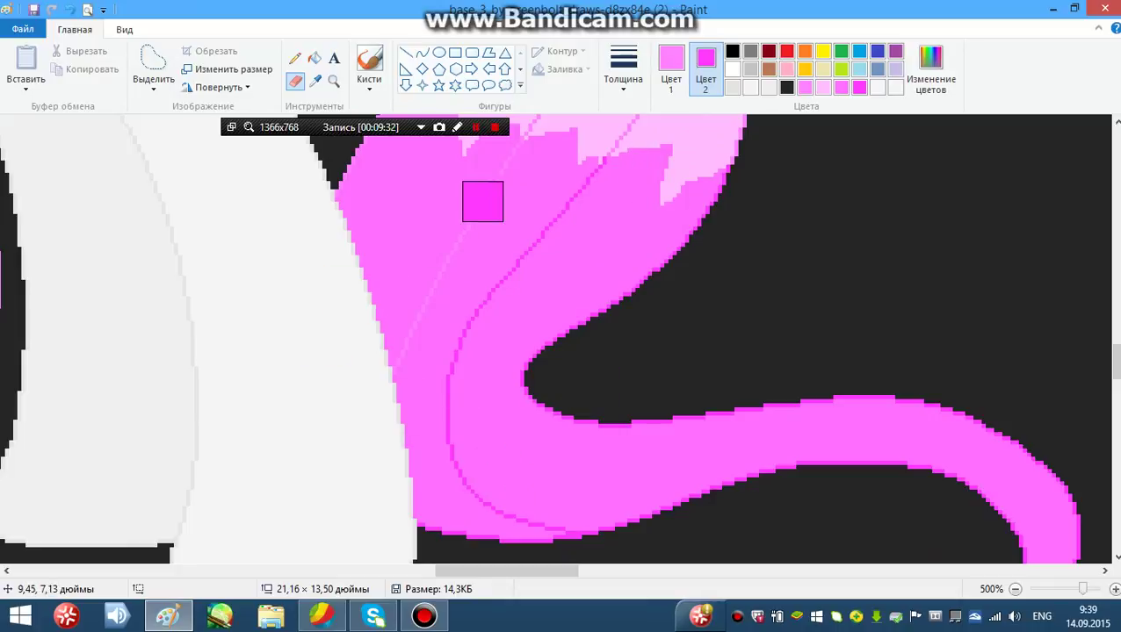
pyautogui.moveTo(504, 157)
pyautogui.mouseDown()
pyautogui.moveTo(428, 288)
pyautogui.moveTo(390, 441)
pyautogui.mouseUp()
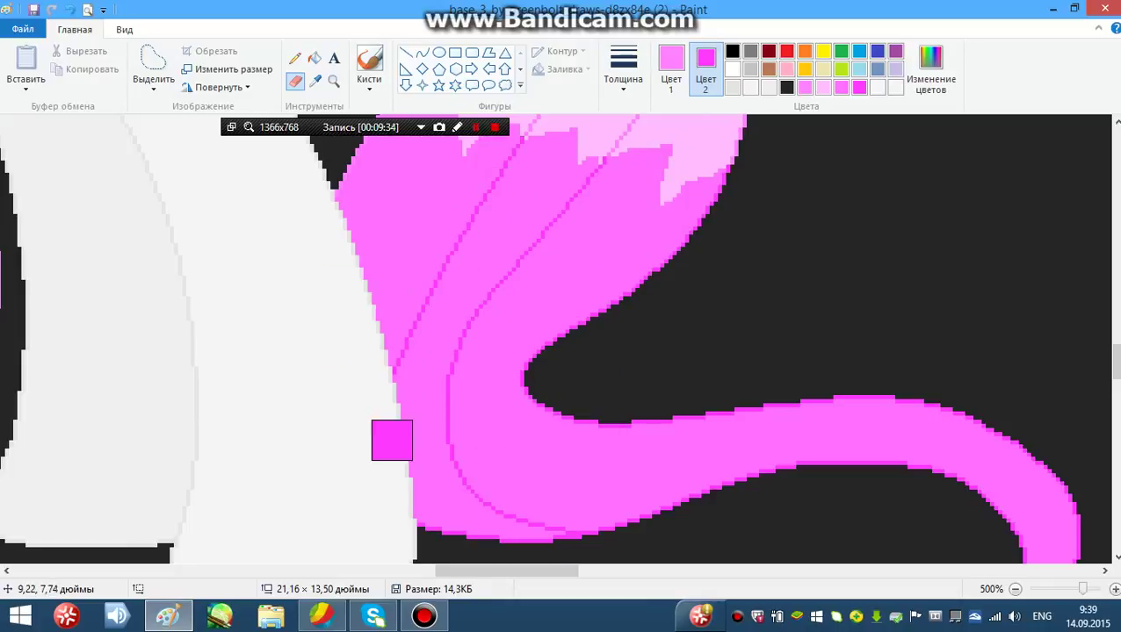
pyautogui.scroll(3, 1114, 360)
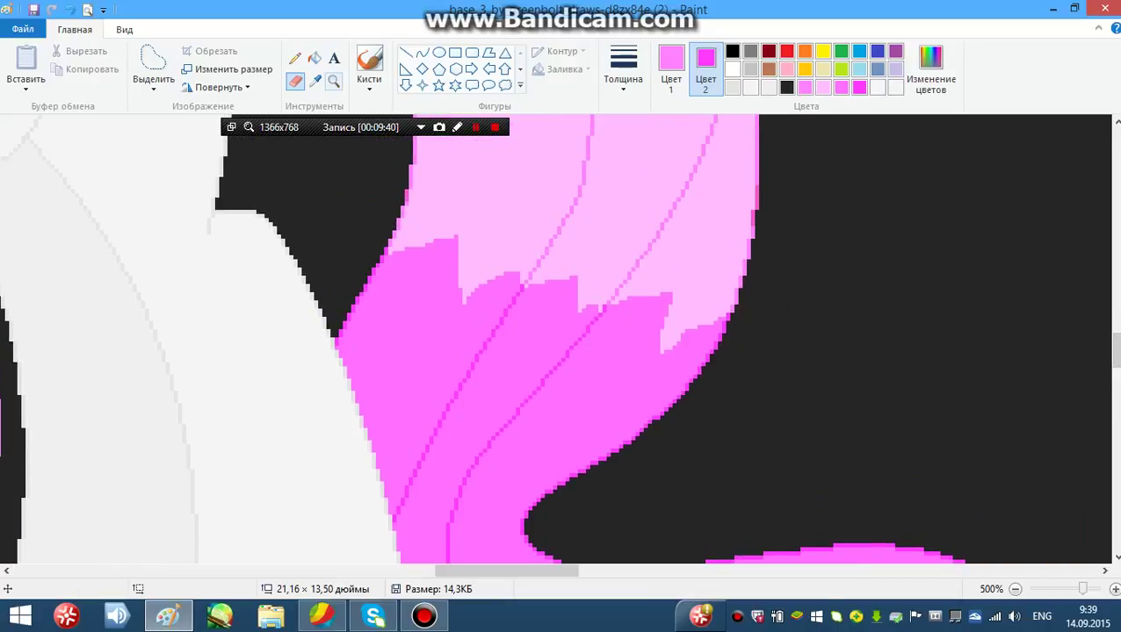
# Step: Prepare the Pencil with Colour 1 active for drawing on the mane's long curled lock at 400% zoom
pyautogui.click(333, 81)
pyautogui.rightClick(287, 154)
pyautogui.rightClick(341, 169)
pyautogui.rightClick(343, 179)
pyautogui.rightClick(351, 186)
pyautogui.rightClick(362, 194)
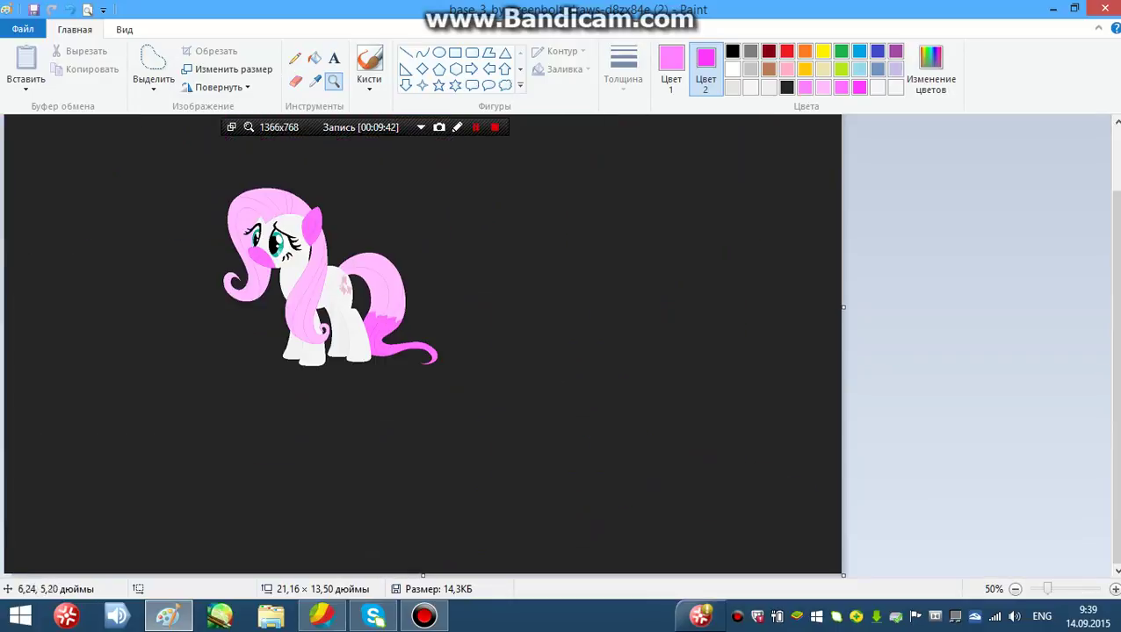
pyautogui.click(250, 261)
pyautogui.click(444, 316)
pyautogui.click(583, 405)
pyautogui.click(363, 336)
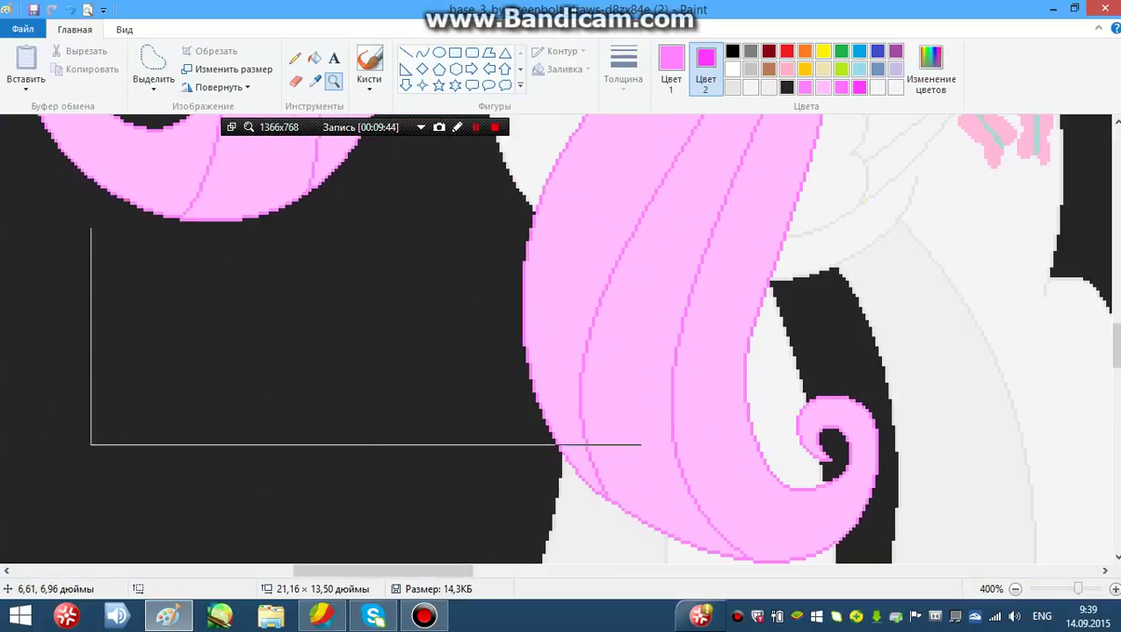
pyautogui.click(295, 58)
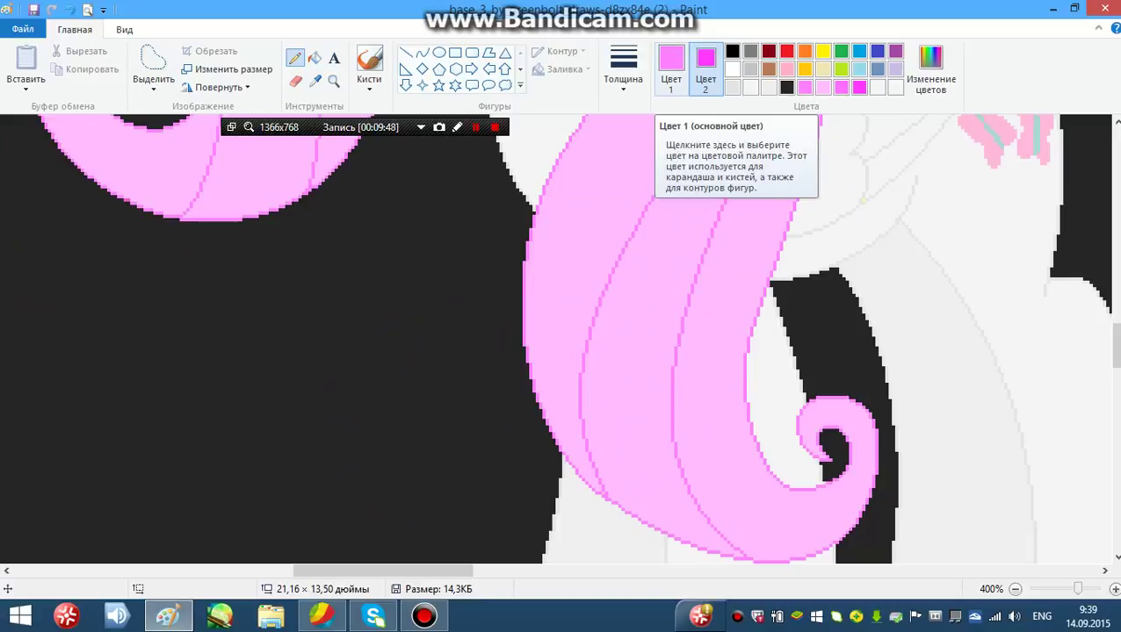
pyautogui.click(672, 66)
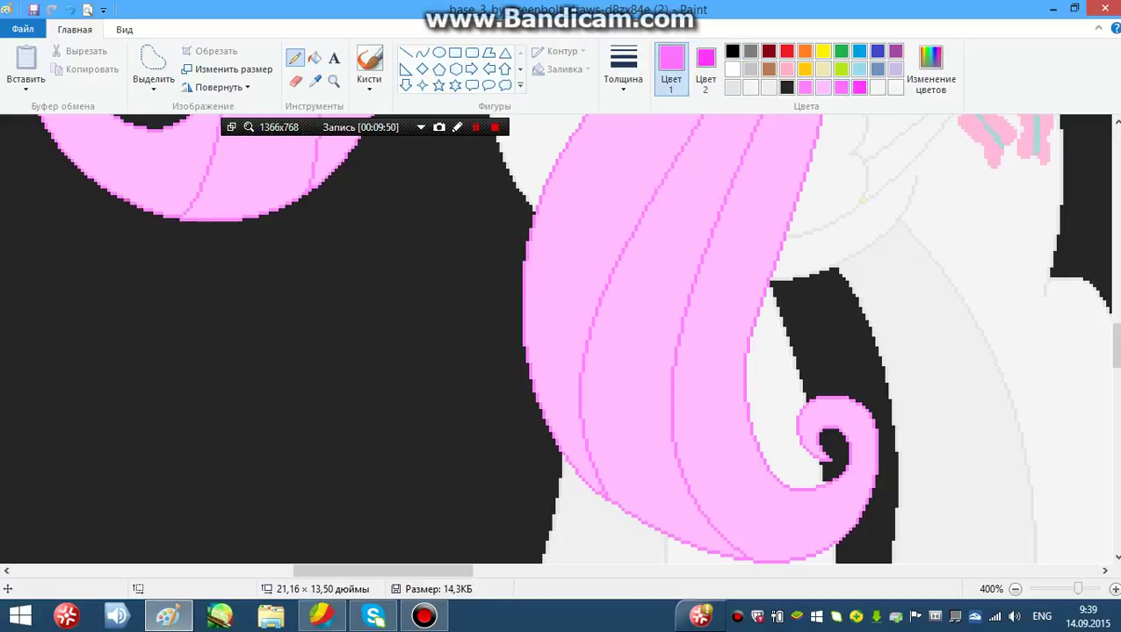